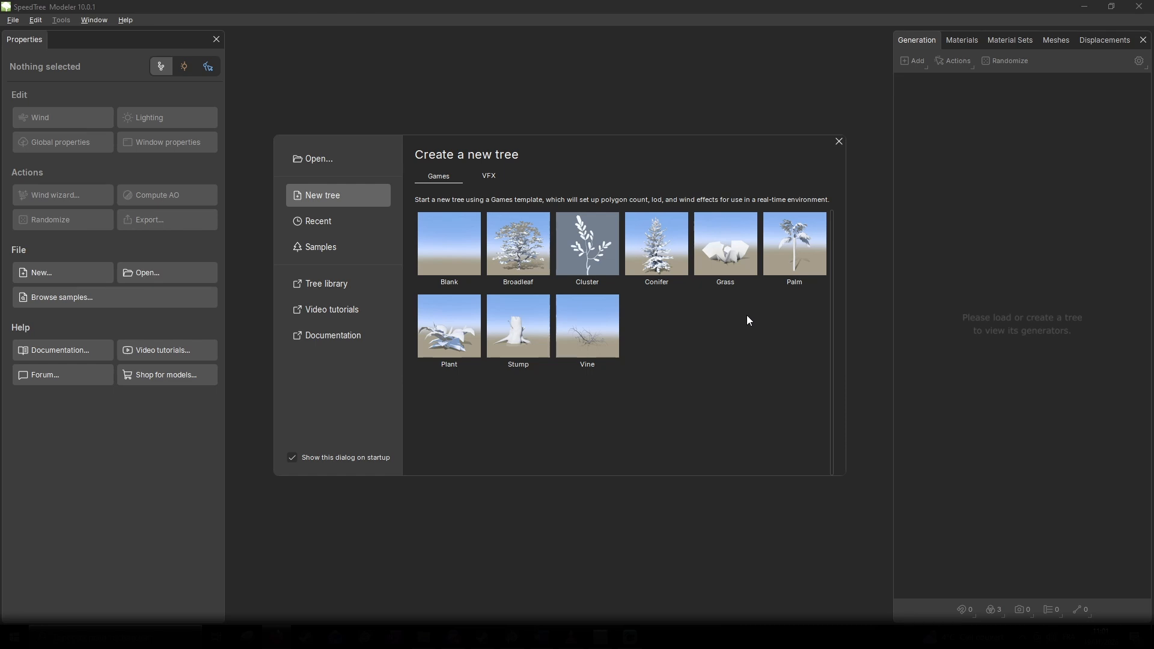
Step: Create a new tree from the Blank template for games
click(448, 240)
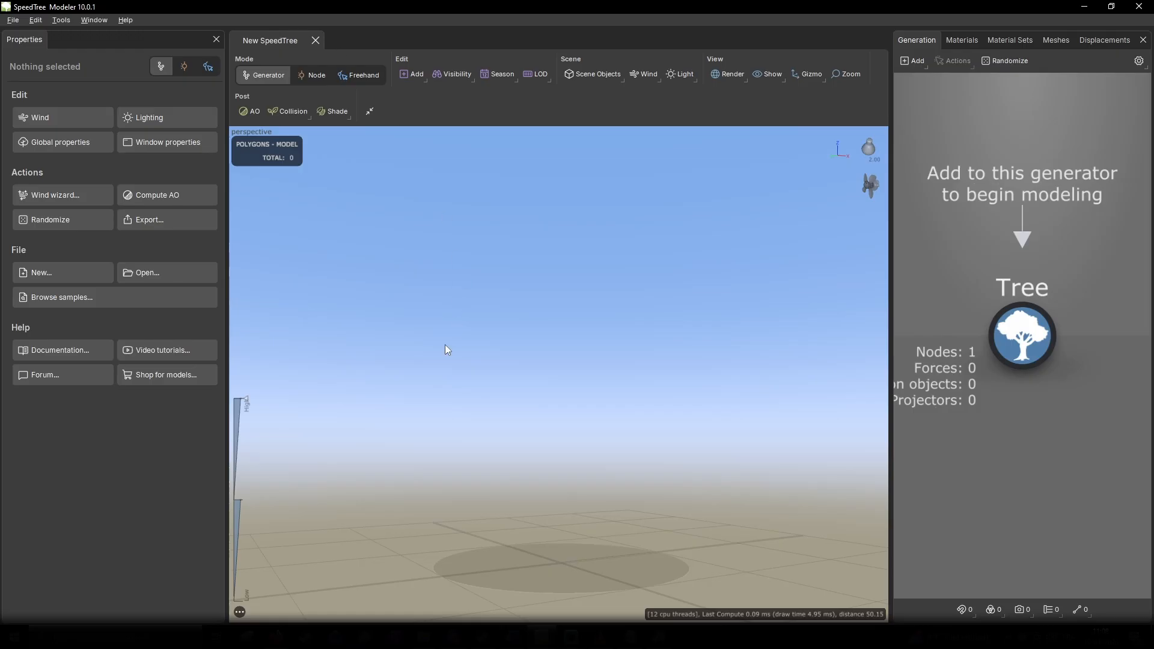
drag(445, 345, 427, 399)
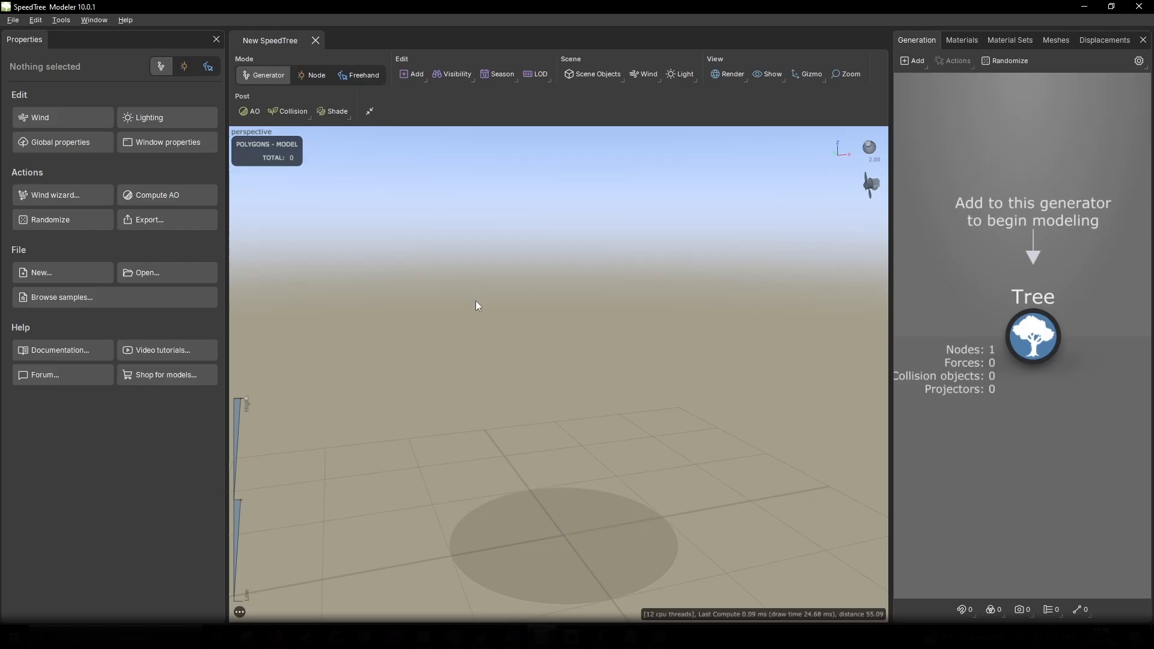
drag(478, 306, 650, 428)
mouse_move(508, 518)
mouse_down()
mouse_move(546, 477)
mouse_move(452, 492)
mouse_move(495, 504)
mouse_move(511, 489)
mouse_move(464, 478)
mouse_move(486, 491)
mouse_up()
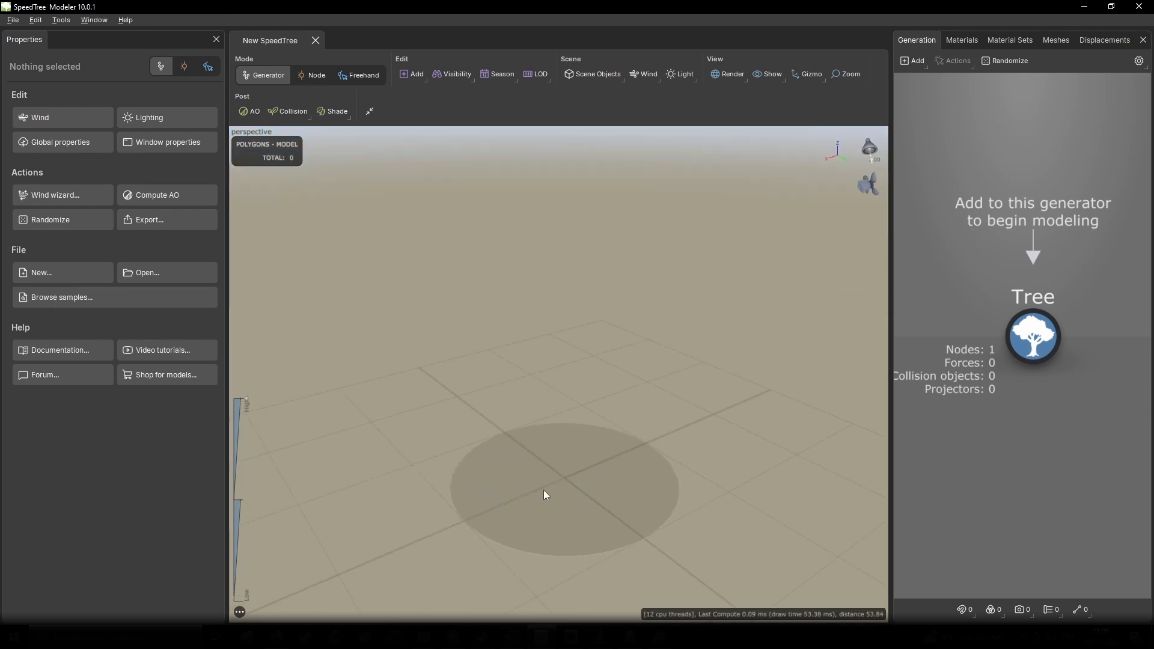
scroll(546, 467, up, 3)
scroll(545, 469, down, 3)
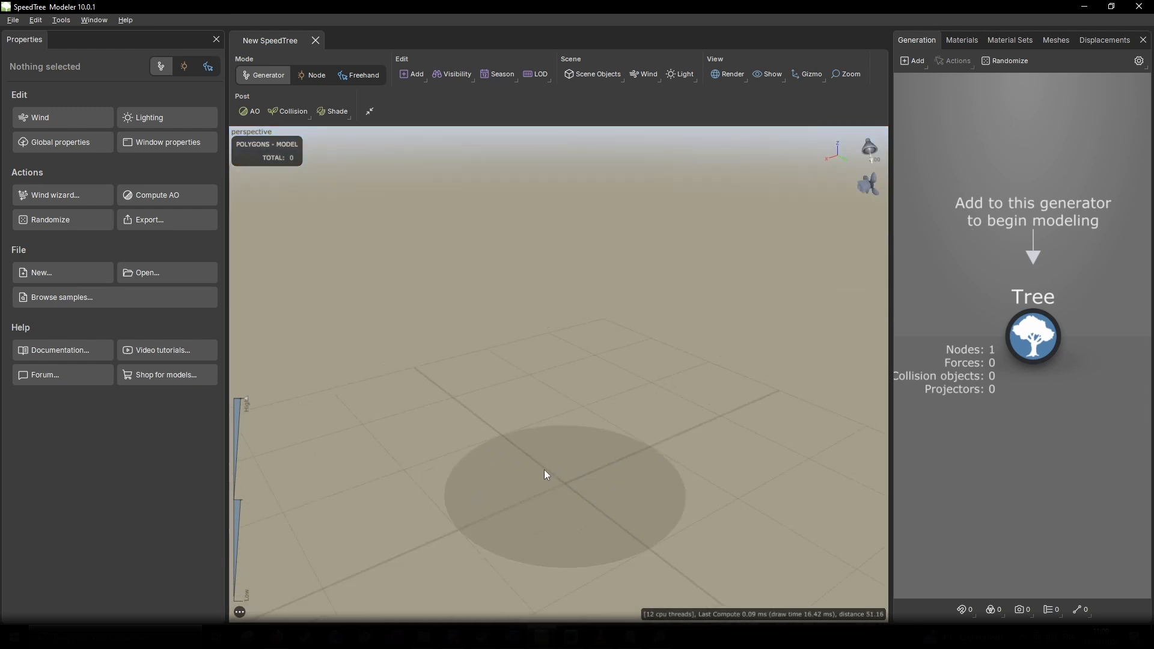
drag(544, 470, 541, 460)
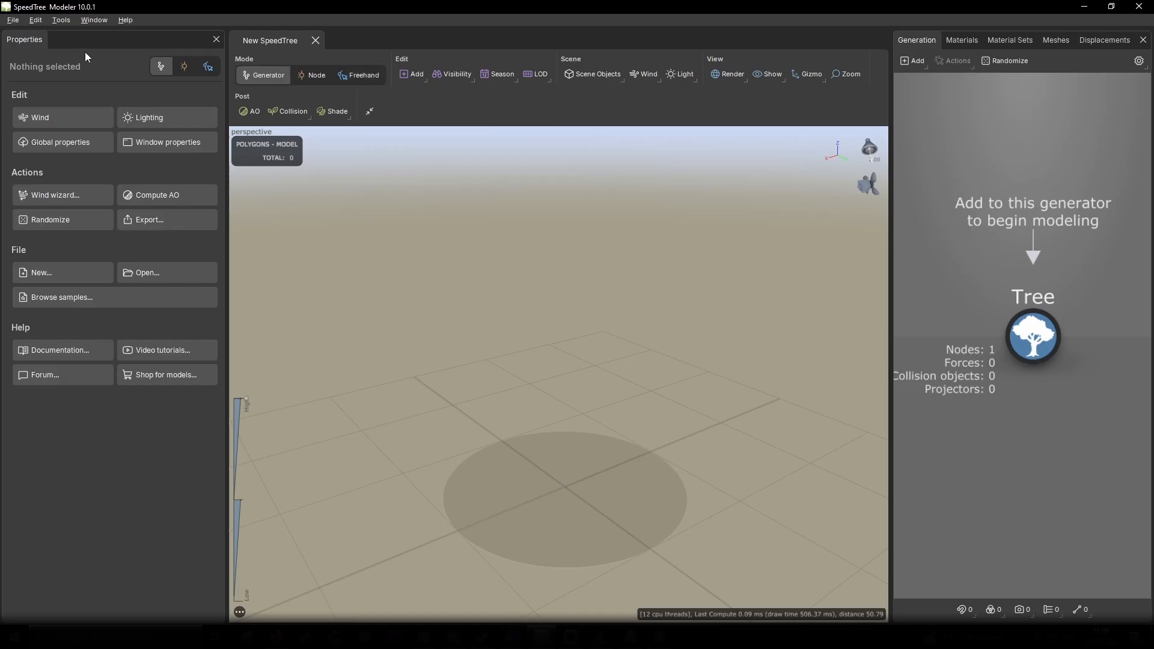
Step: Set the tree window's scene unit to Meter in the preferences, keeping the Default control scheme
click(35, 20)
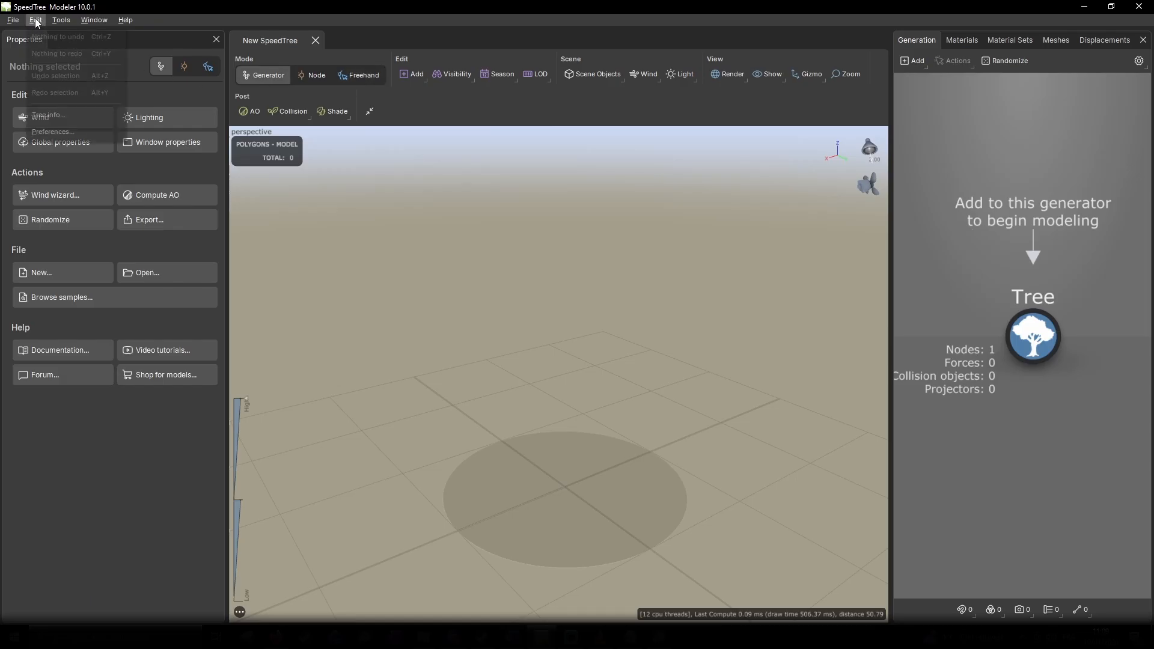
click(53, 131)
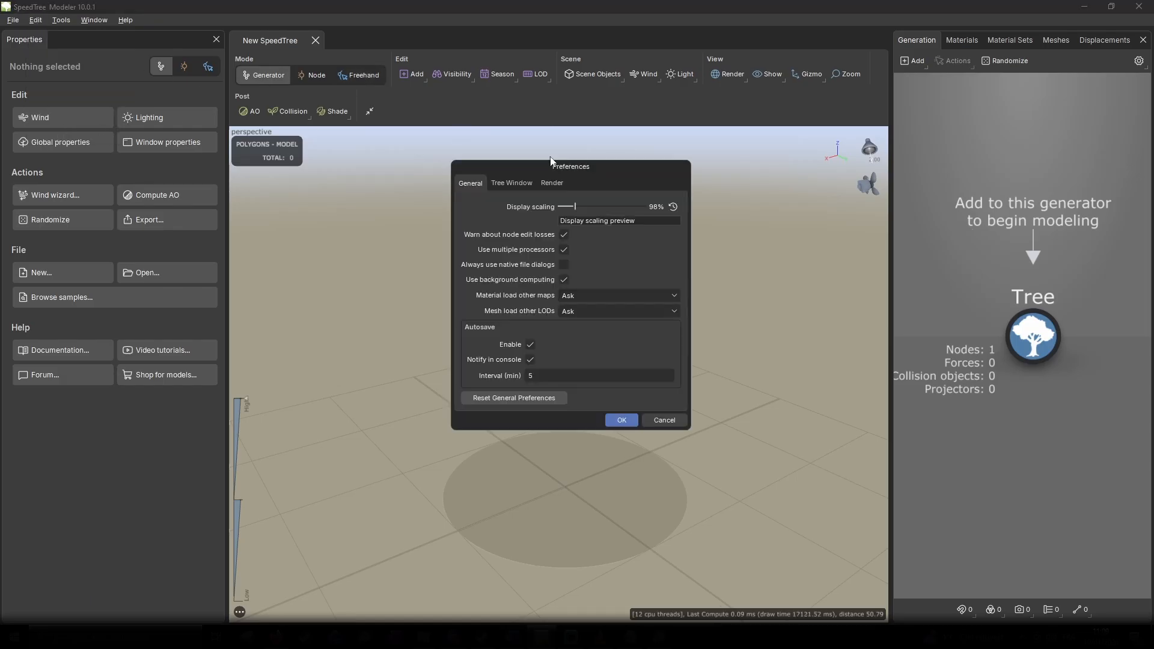
click(508, 184)
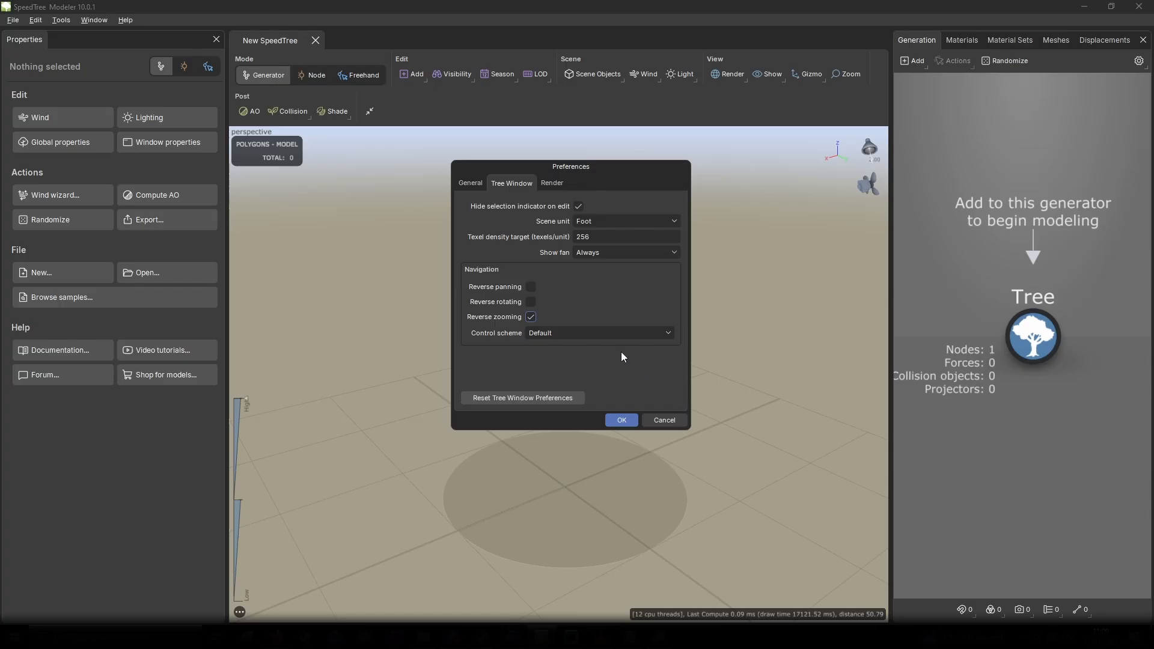
click(559, 333)
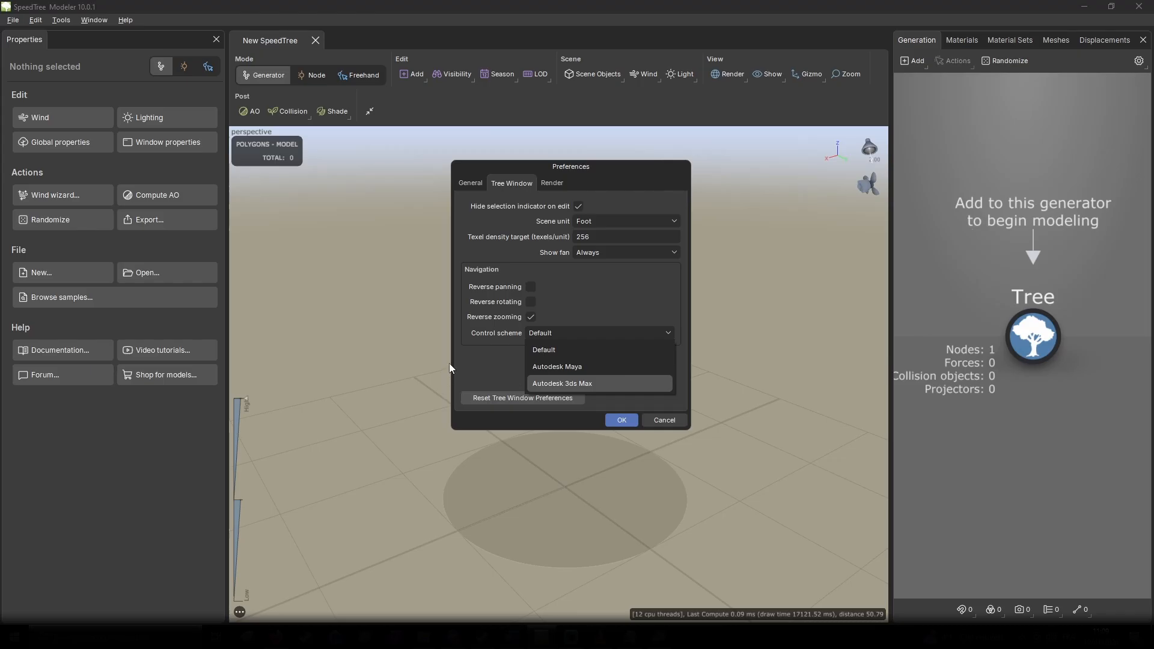
click(530, 330)
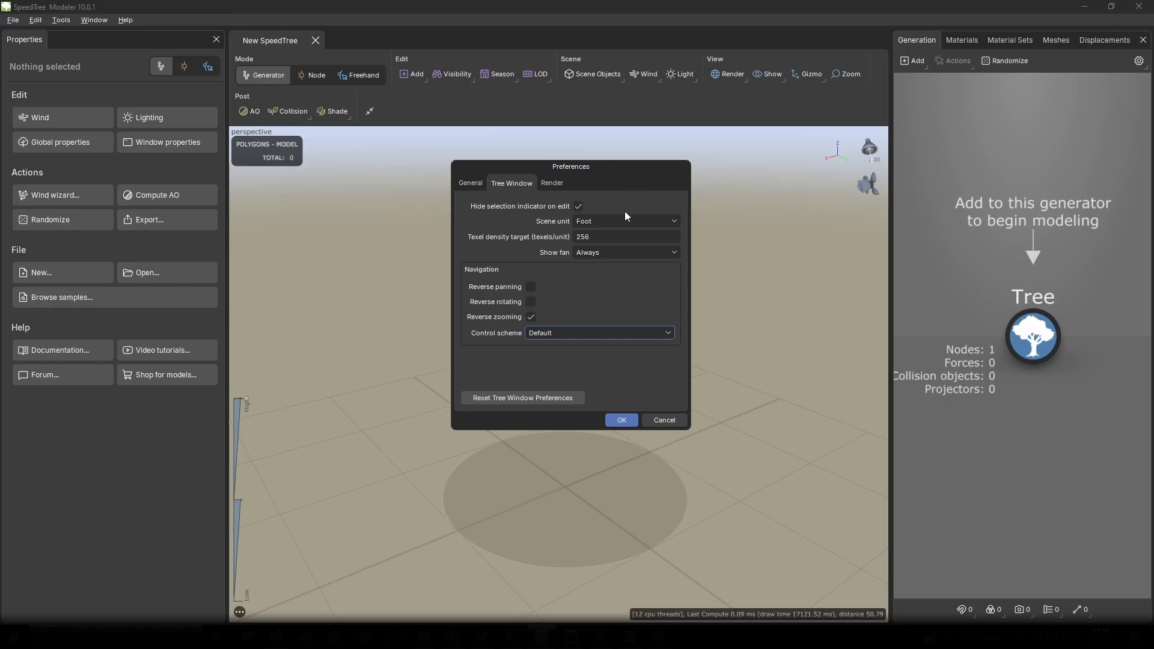
click(596, 224)
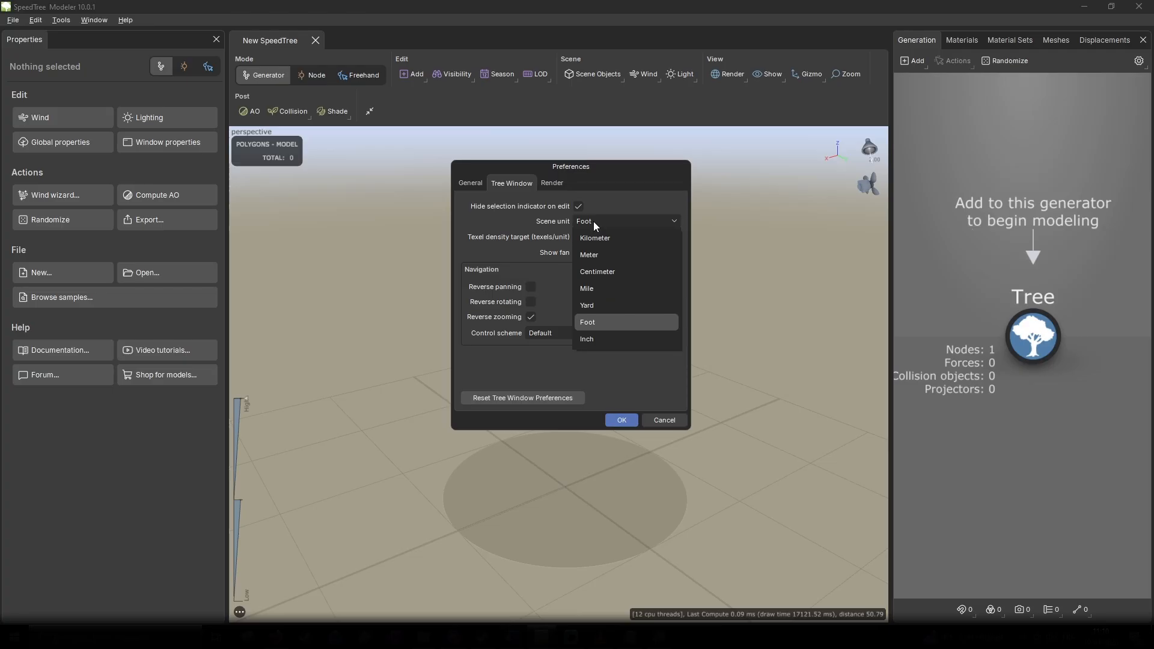
click(594, 257)
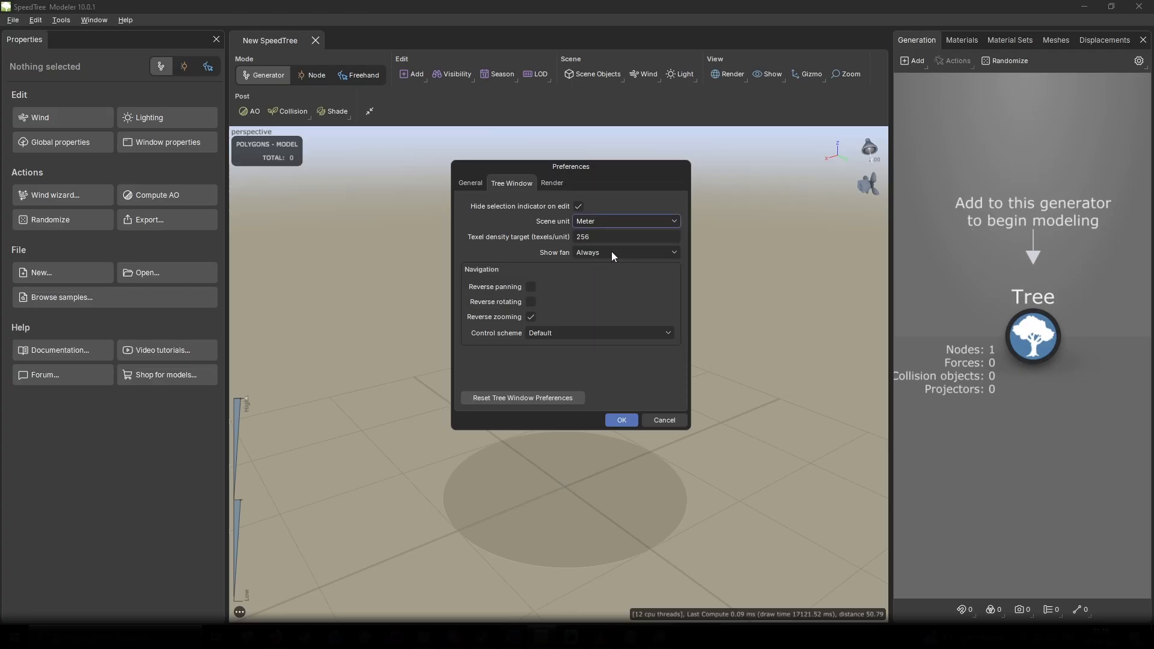
click(622, 420)
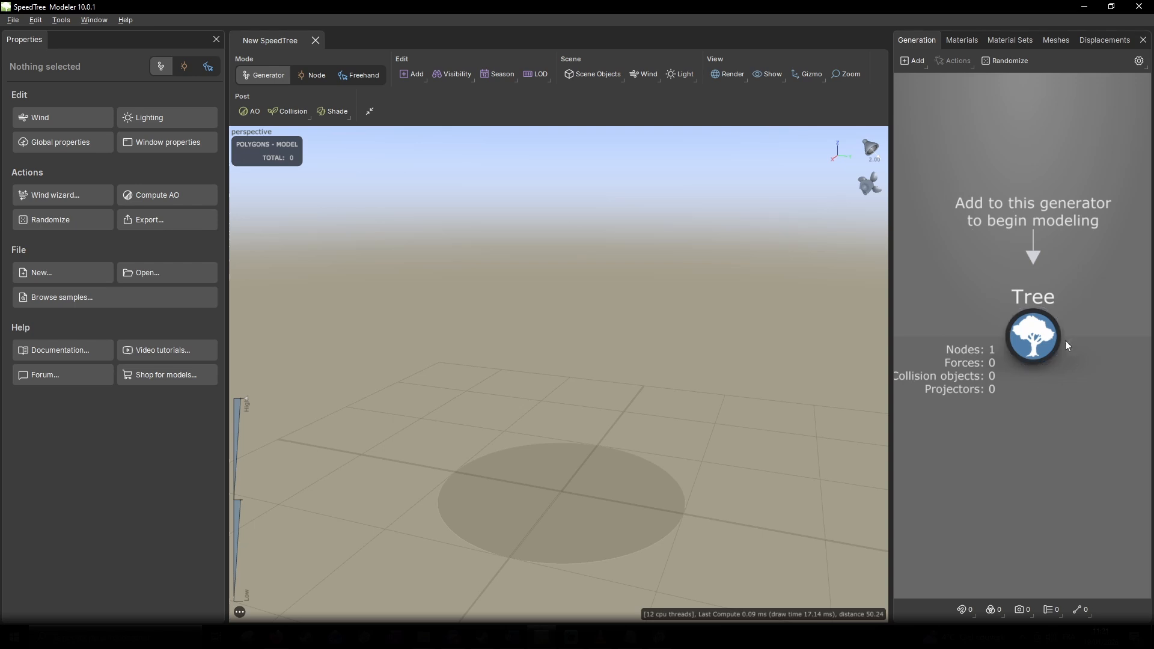
click(1031, 357)
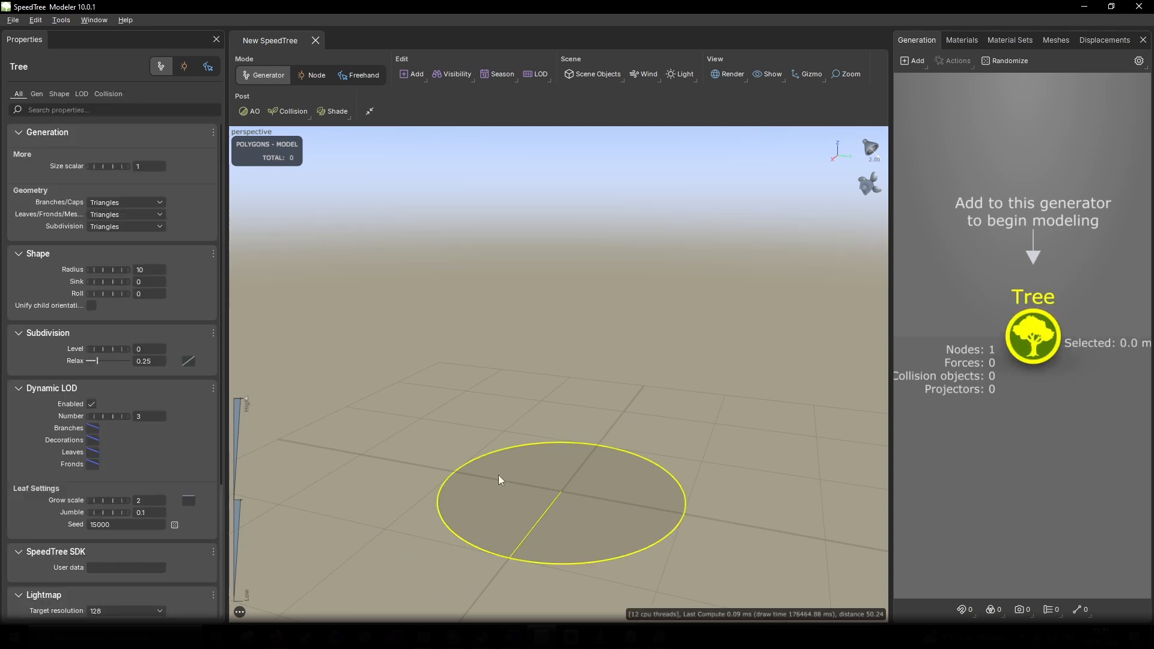
mouse_move(499, 475)
mouse_down()
mouse_move(434, 521)
mouse_move(434, 493)
mouse_move(375, 481)
mouse_move(487, 485)
mouse_up()
scroll(435, 492, down, 3)
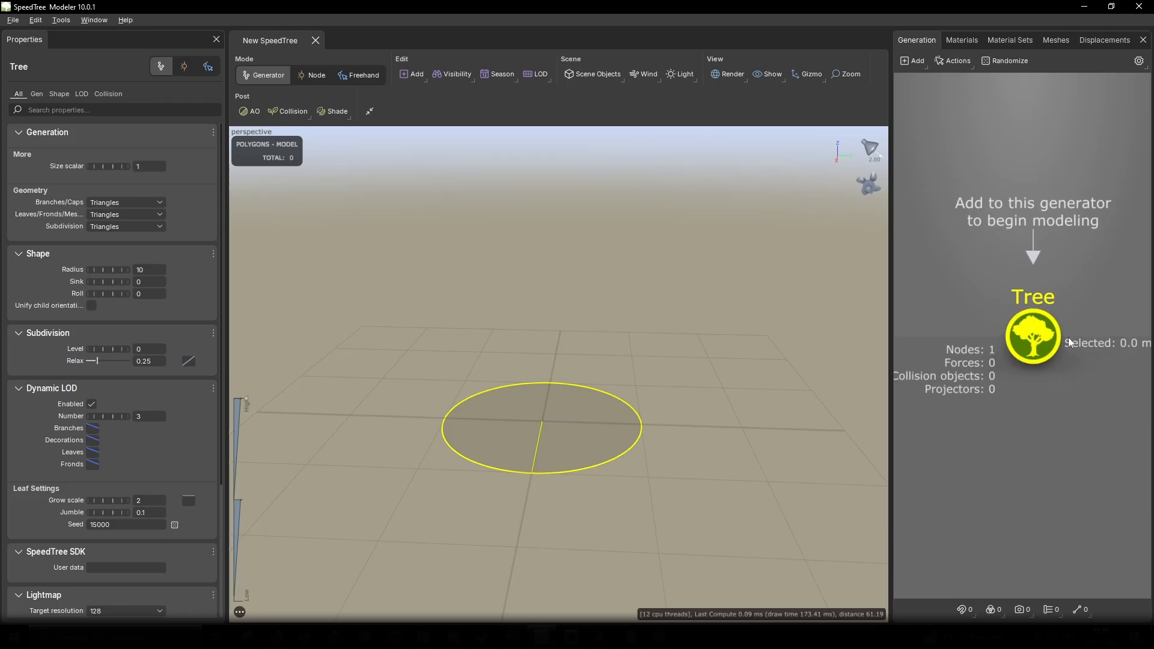
right_click(962, 272)
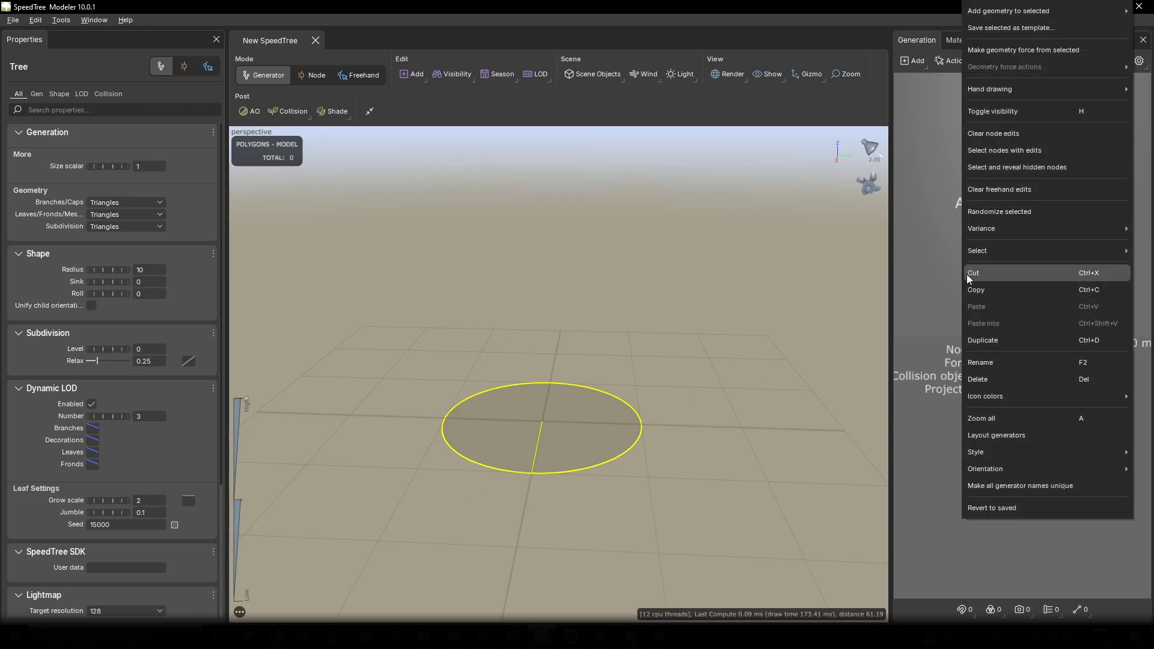
click(927, 172)
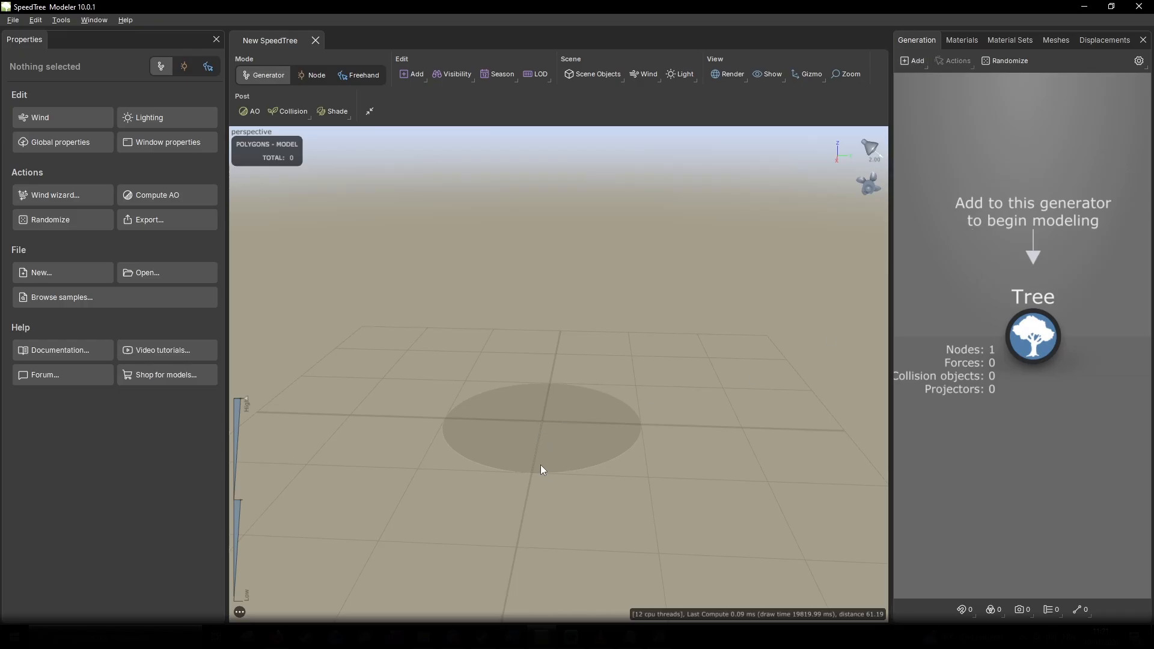
Step: Add a Trunk generator to the Tree generator
click(950, 349)
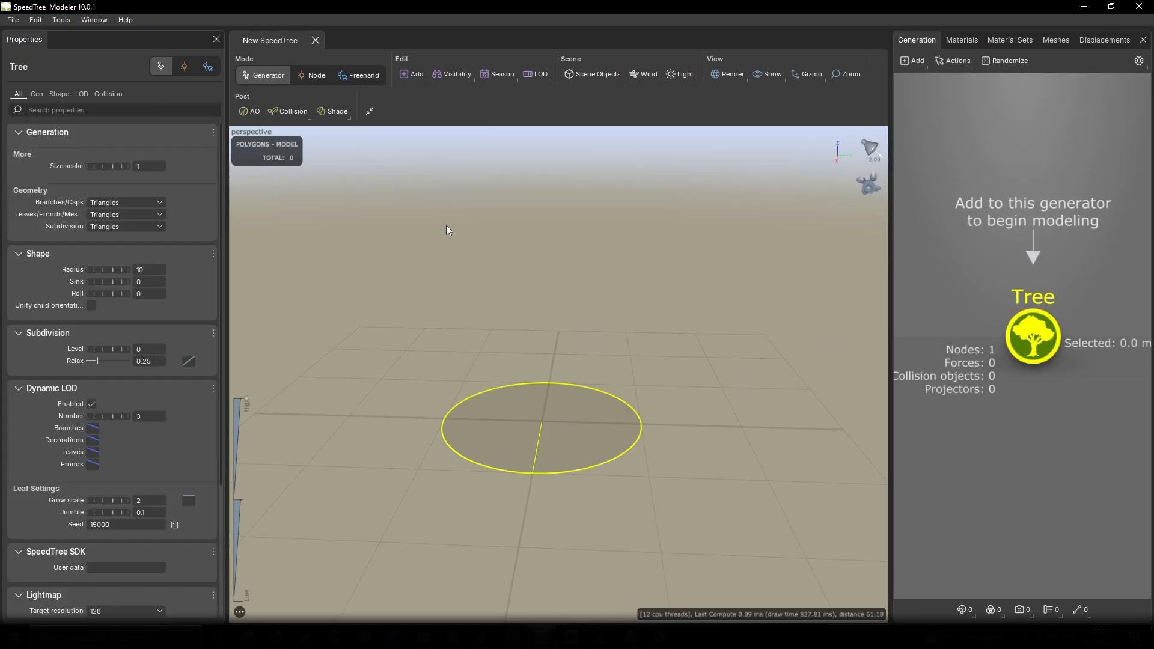
right_click(547, 368)
mouse_move(576, 51)
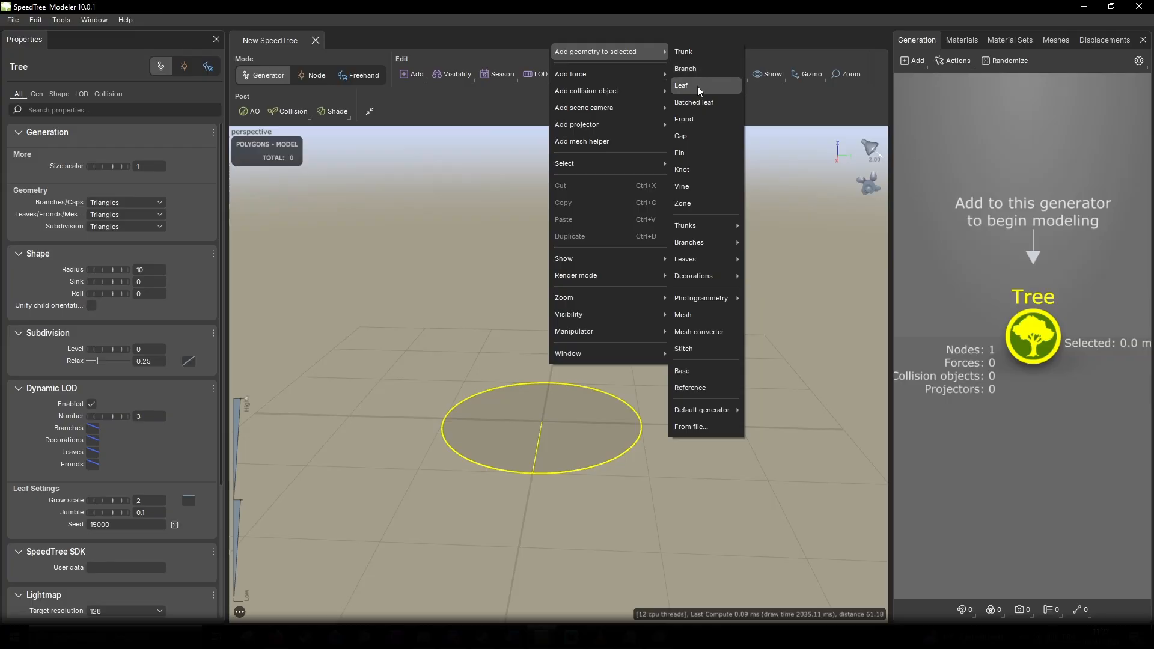
click(699, 54)
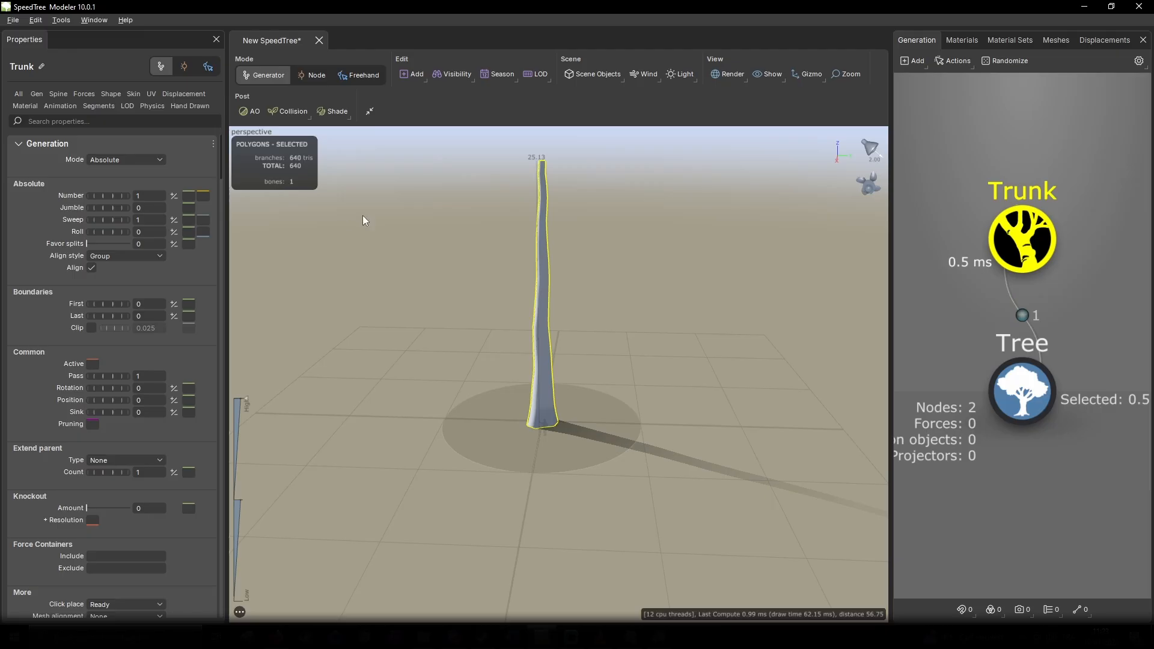
Step: Inspect the trunk's polygon mesh in the Scribed render mode and return to Standard rendering
drag(363, 217, 480, 243)
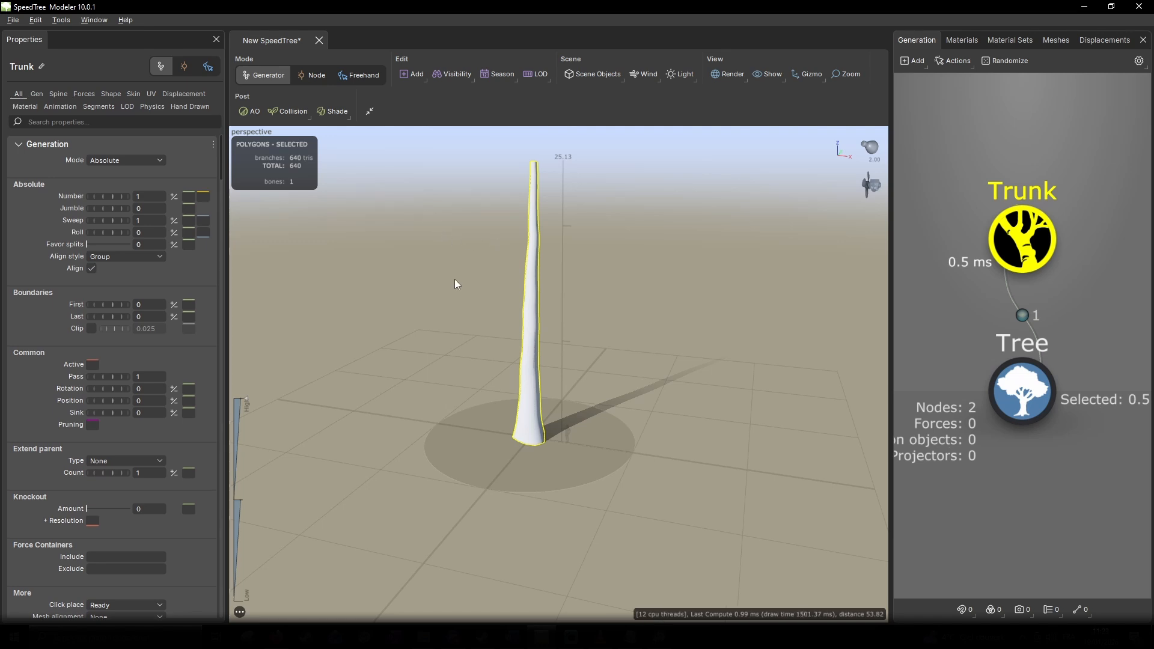
scroll(457, 279, up, 3)
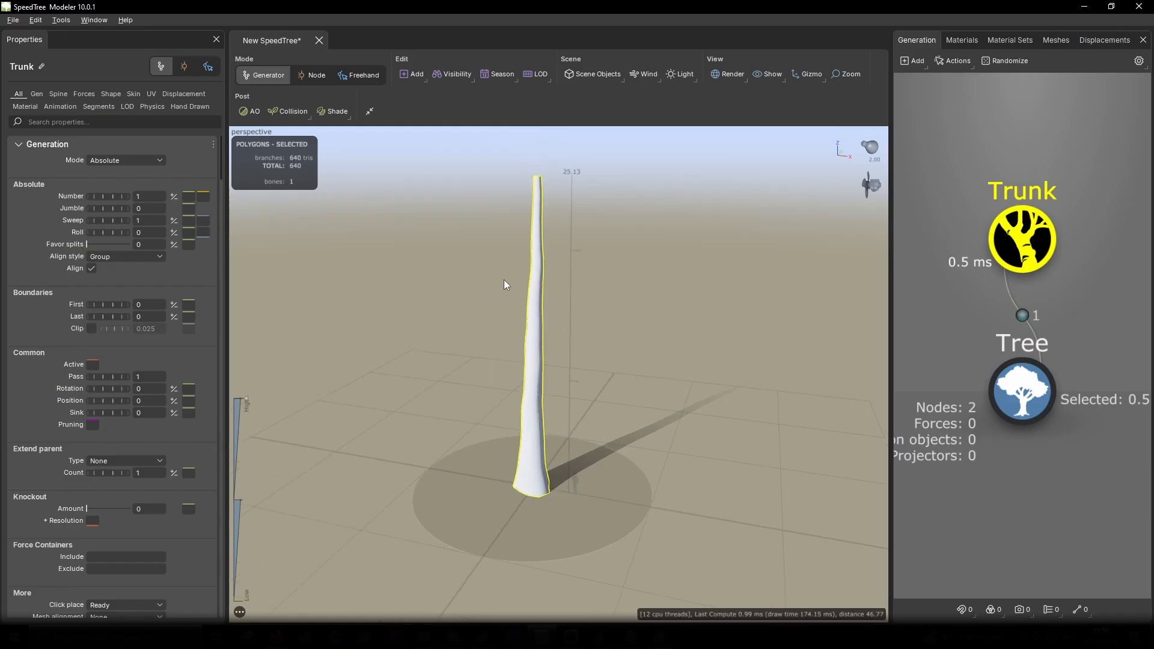
click(725, 73)
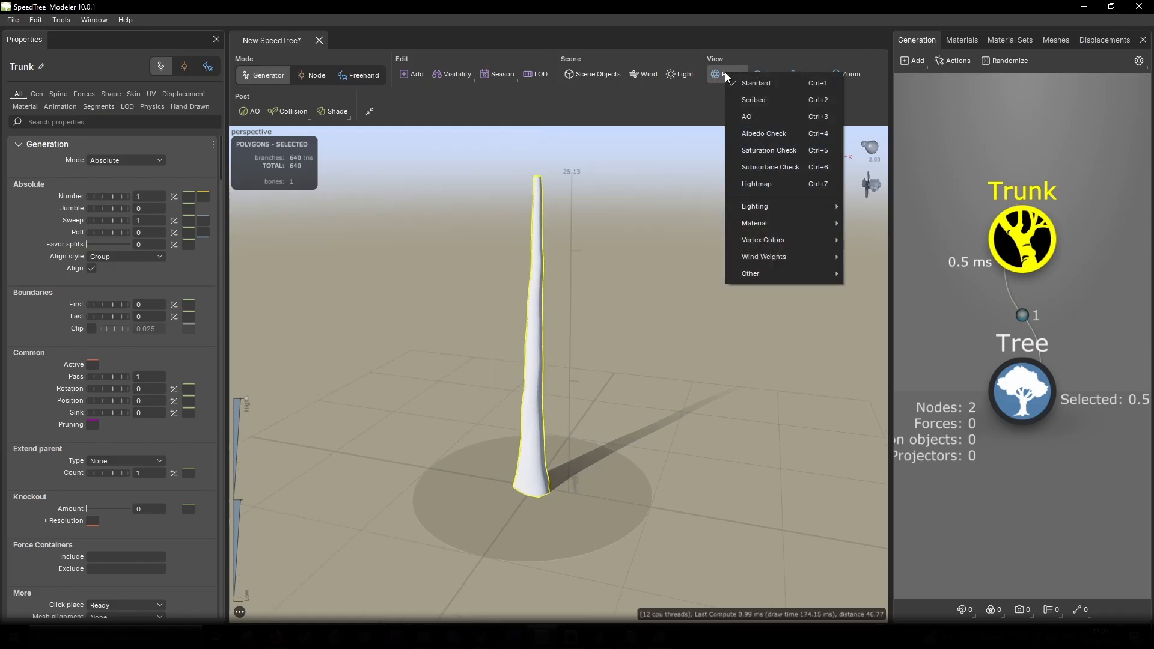
click(759, 100)
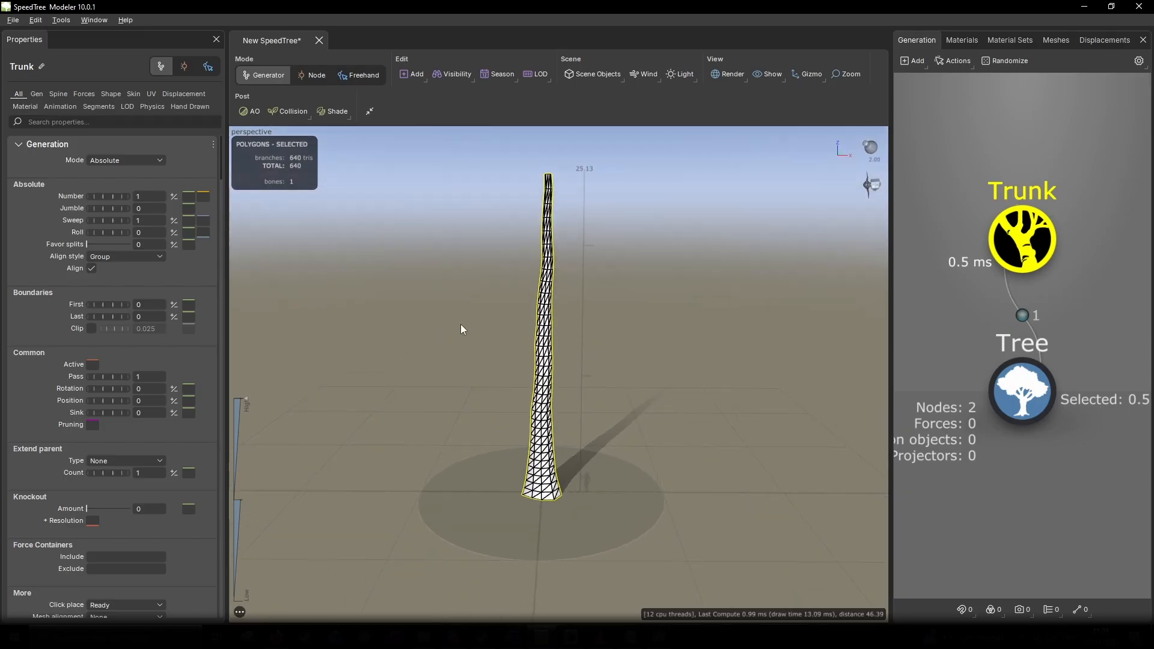
scroll(482, 320, up, 4)
mouse_move(483, 320)
mouse_down()
mouse_move(468, 334)
mouse_move(485, 338)
mouse_move(492, 372)
mouse_move(478, 320)
mouse_move(475, 337)
mouse_up()
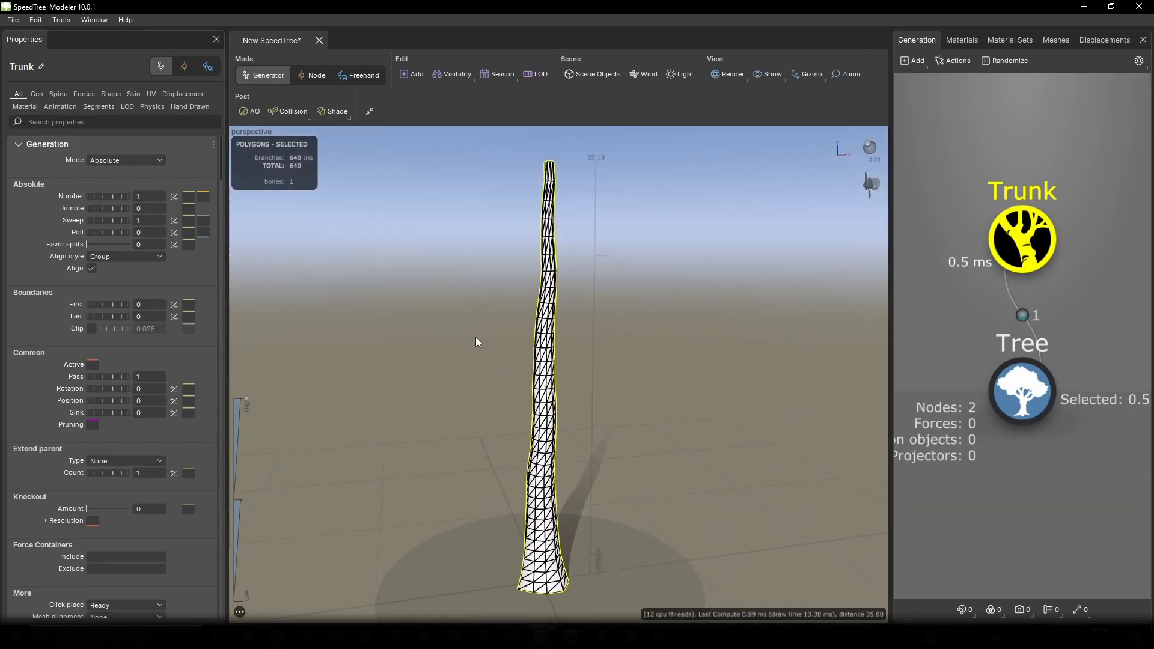
click(719, 77)
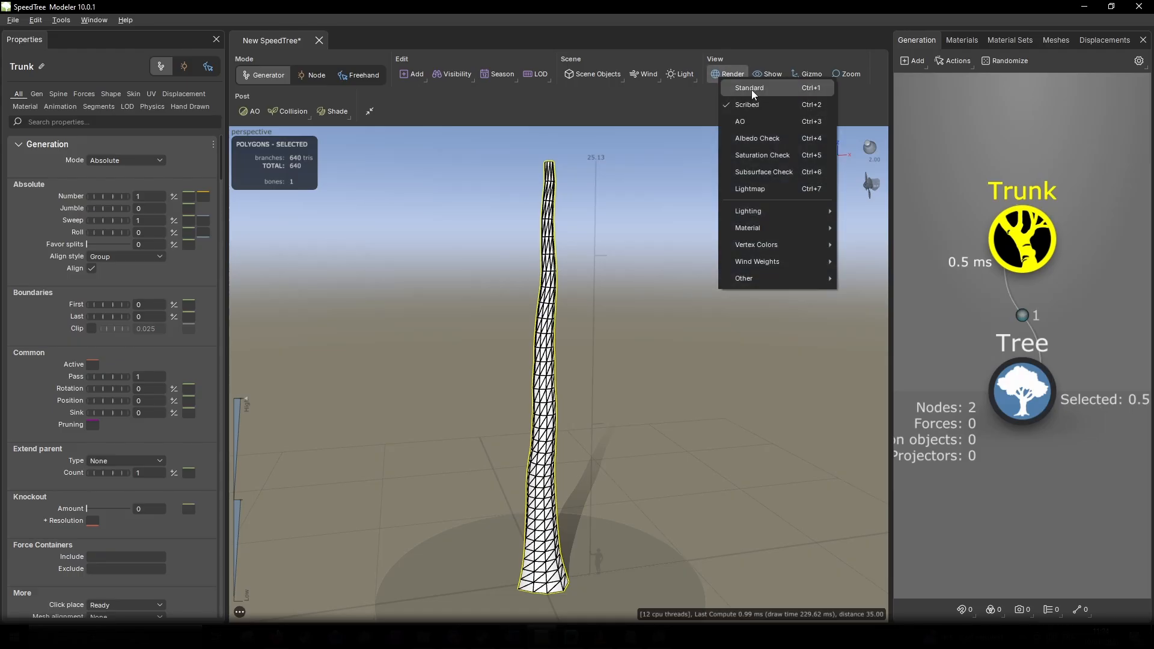
click(751, 89)
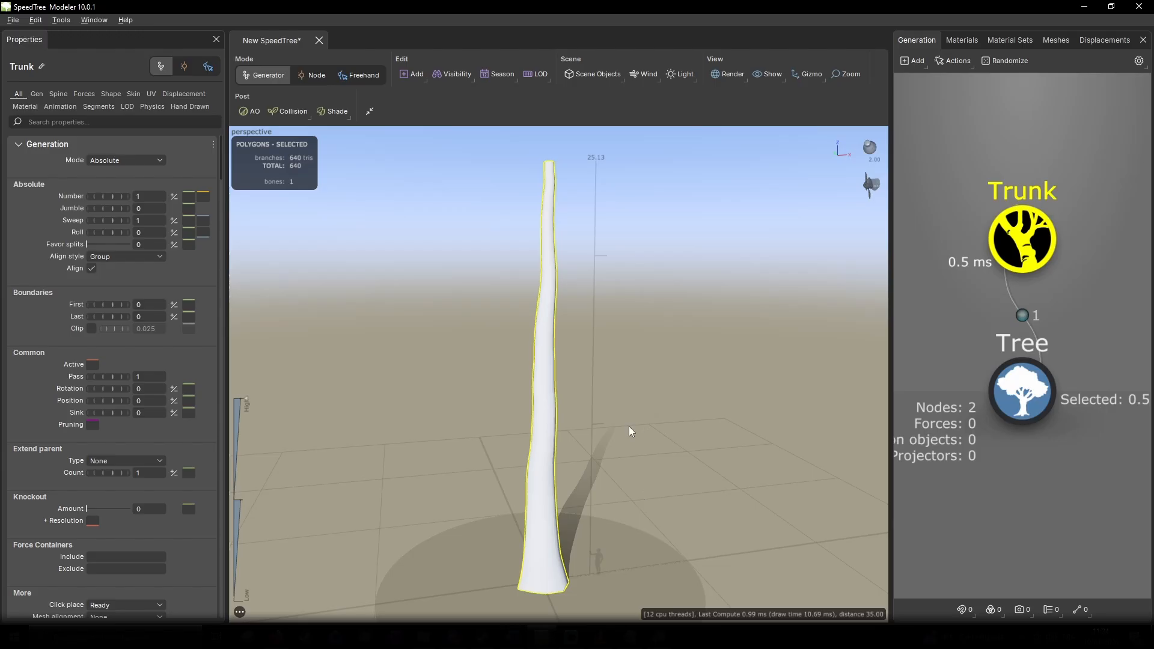
Step: Convert the scene units of the tree from Feet to Meters
click(61, 19)
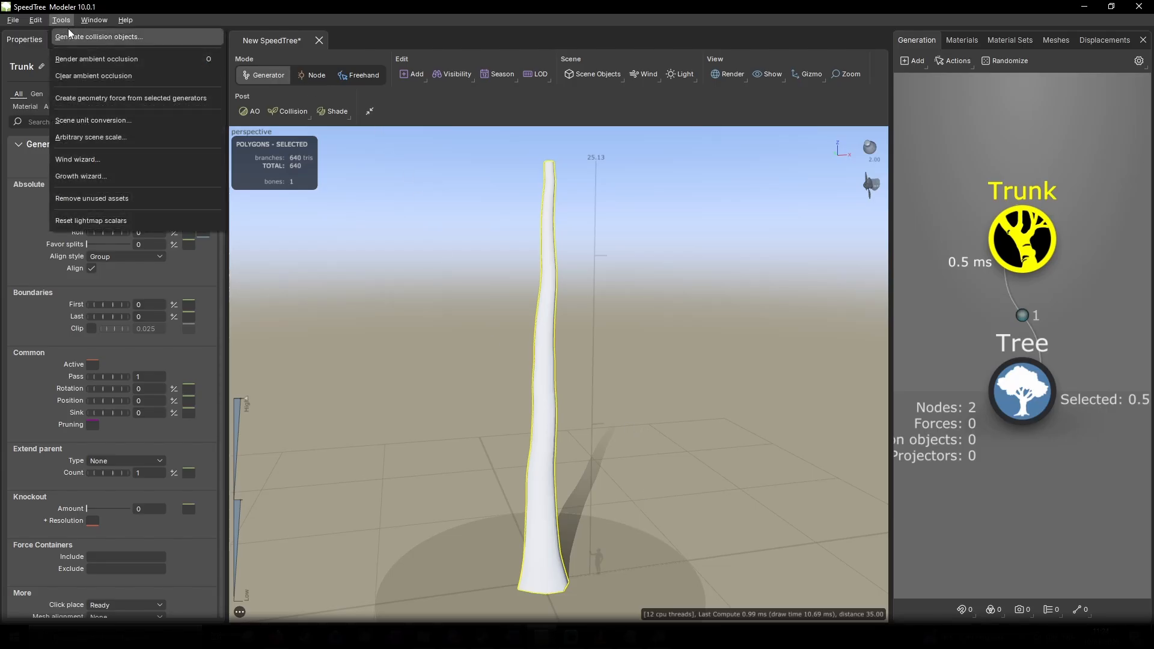
click(82, 120)
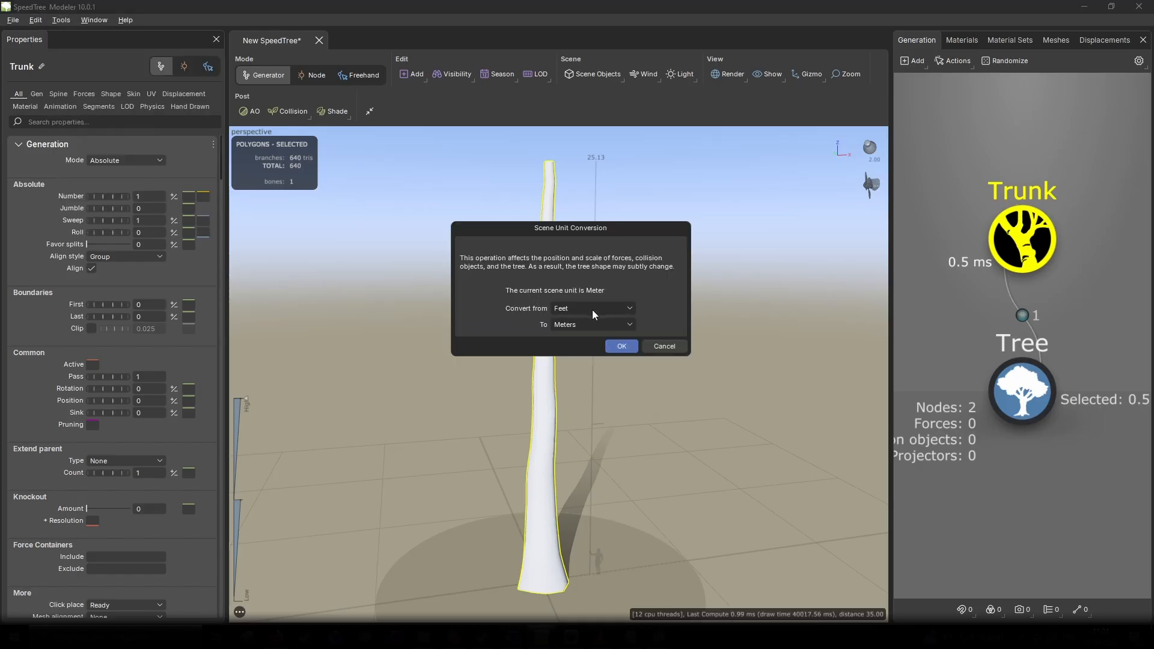
click(622, 347)
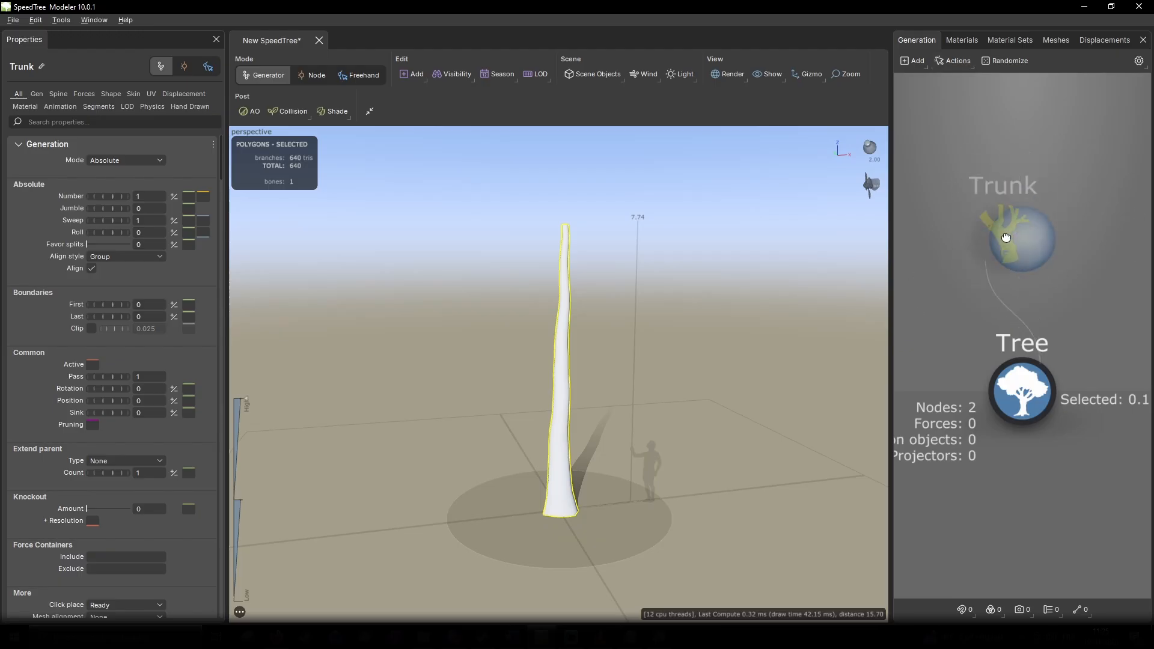
Step: Compare the properties of the Tree and Trunk generators, including the trunk's generation settings
click(1028, 400)
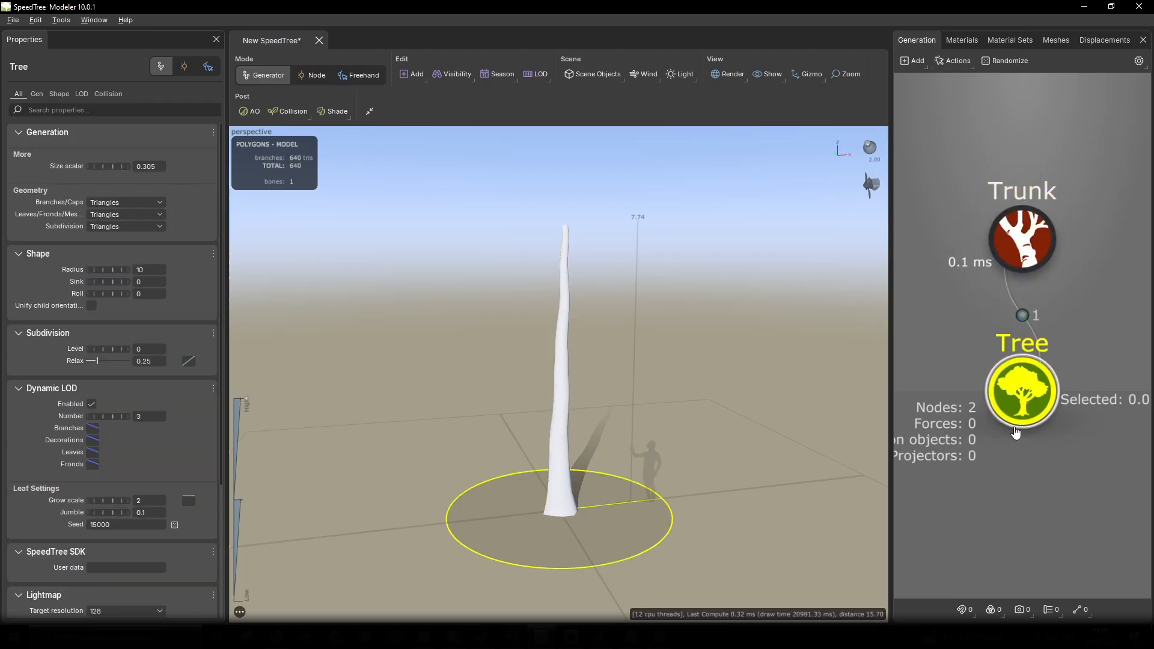
click(1035, 237)
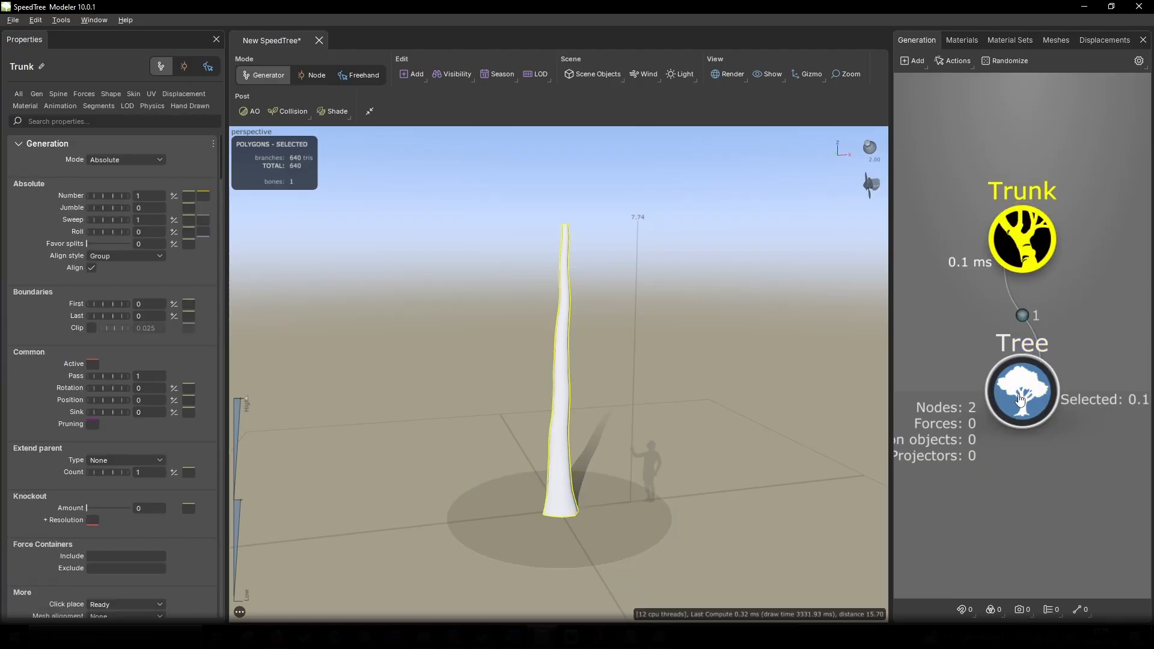
click(1020, 400)
click(1019, 250)
click(1025, 406)
click(1022, 254)
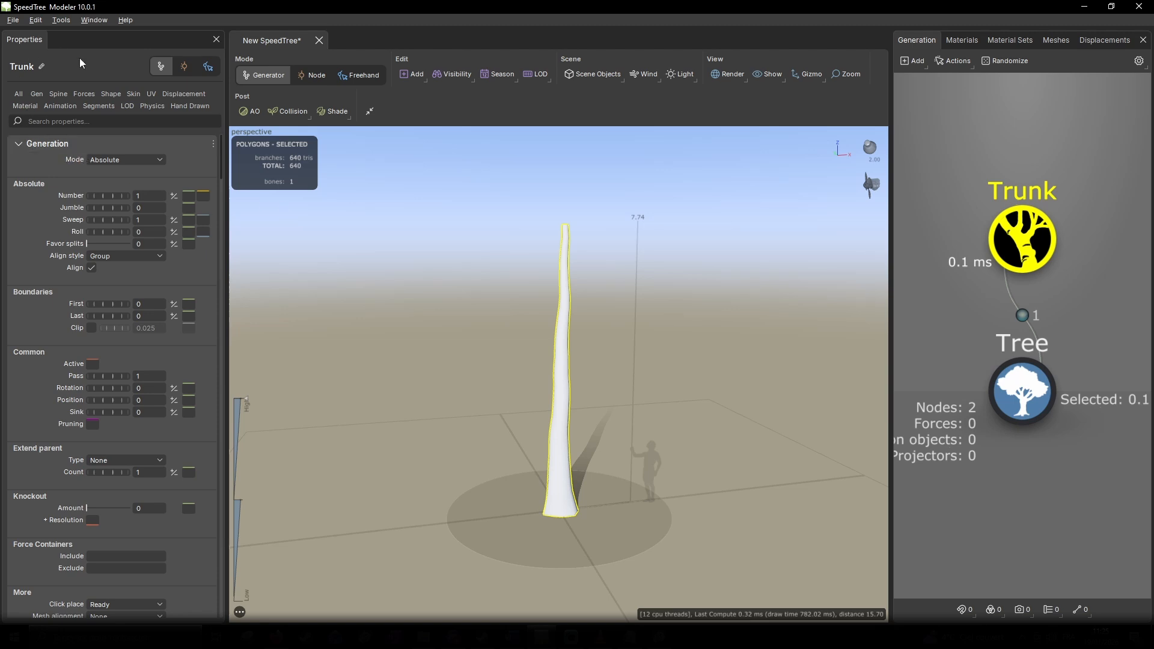
click(38, 94)
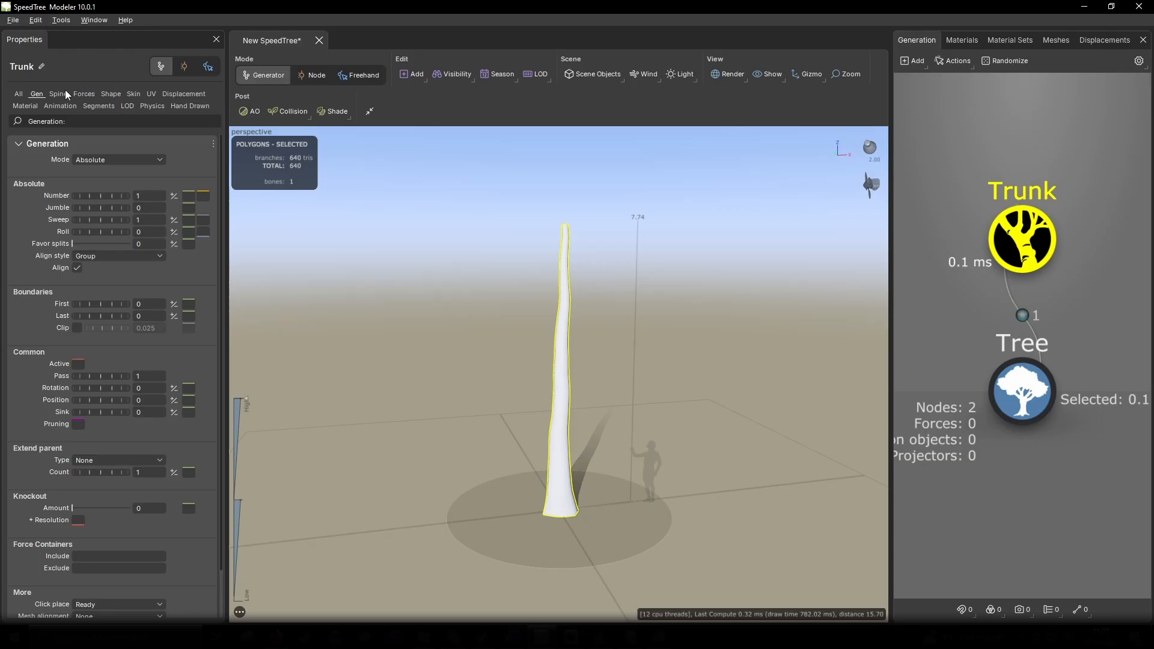
click(18, 94)
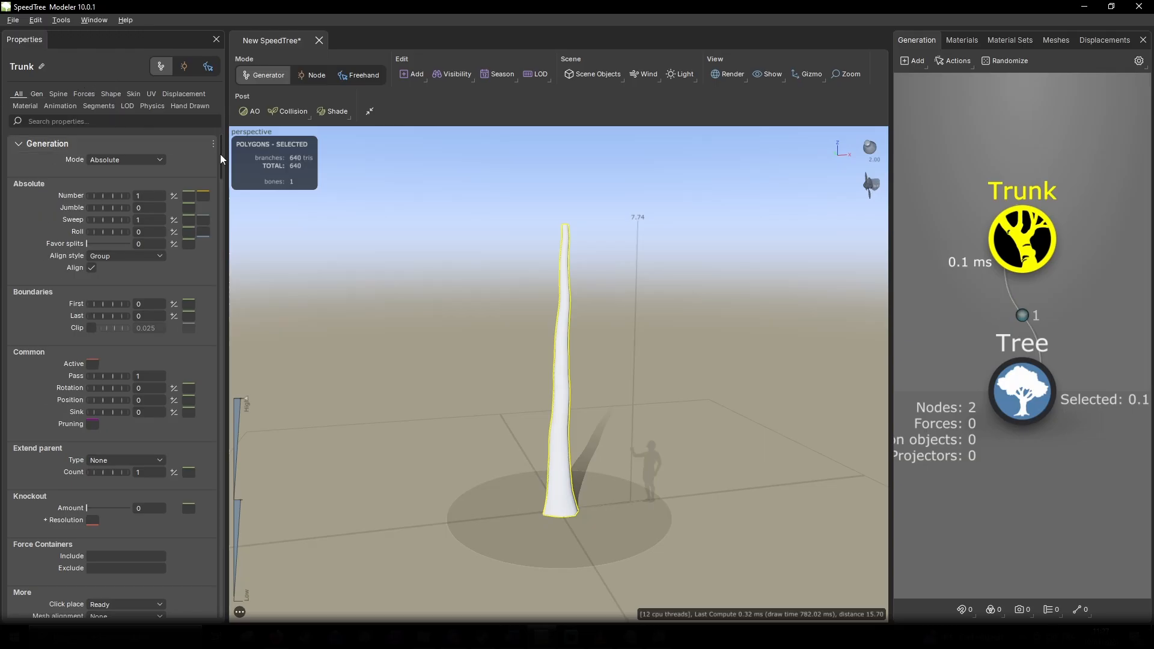
Step: Look through the trunk's Generation, Spine, Forces, Shape and Skin property groups
mouse_move(222, 152)
mouse_down()
mouse_move(220, 590)
mouse_move(233, 223)
mouse_move(222, 130)
mouse_up()
click(35, 92)
click(60, 96)
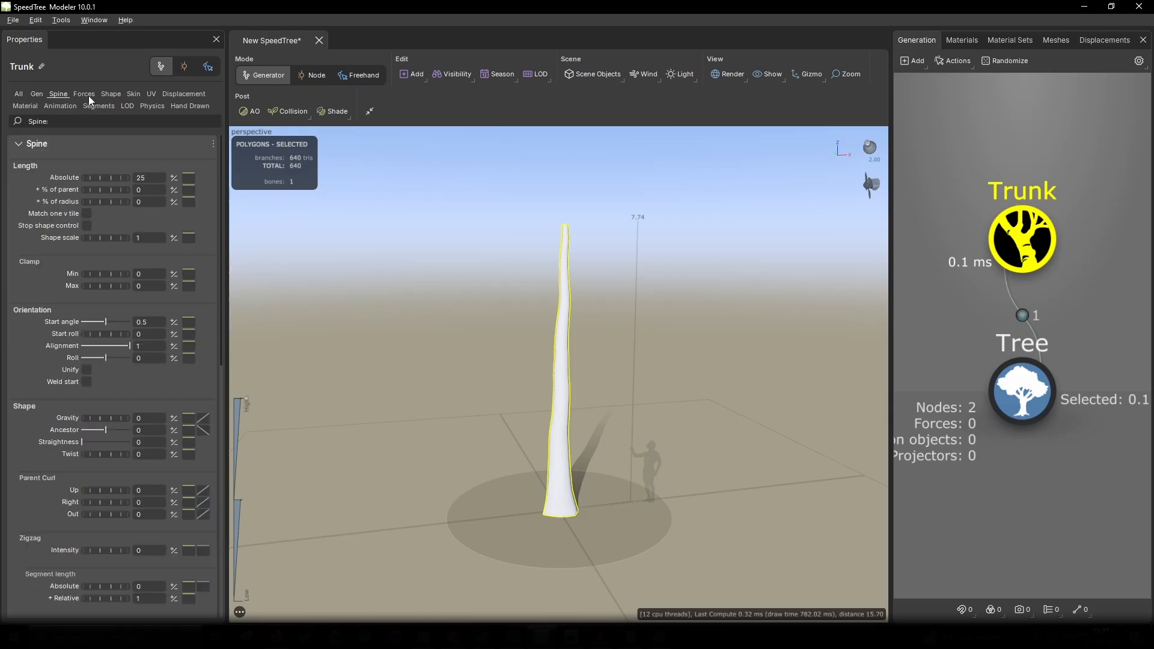
click(88, 96)
click(114, 95)
click(133, 94)
click(37, 94)
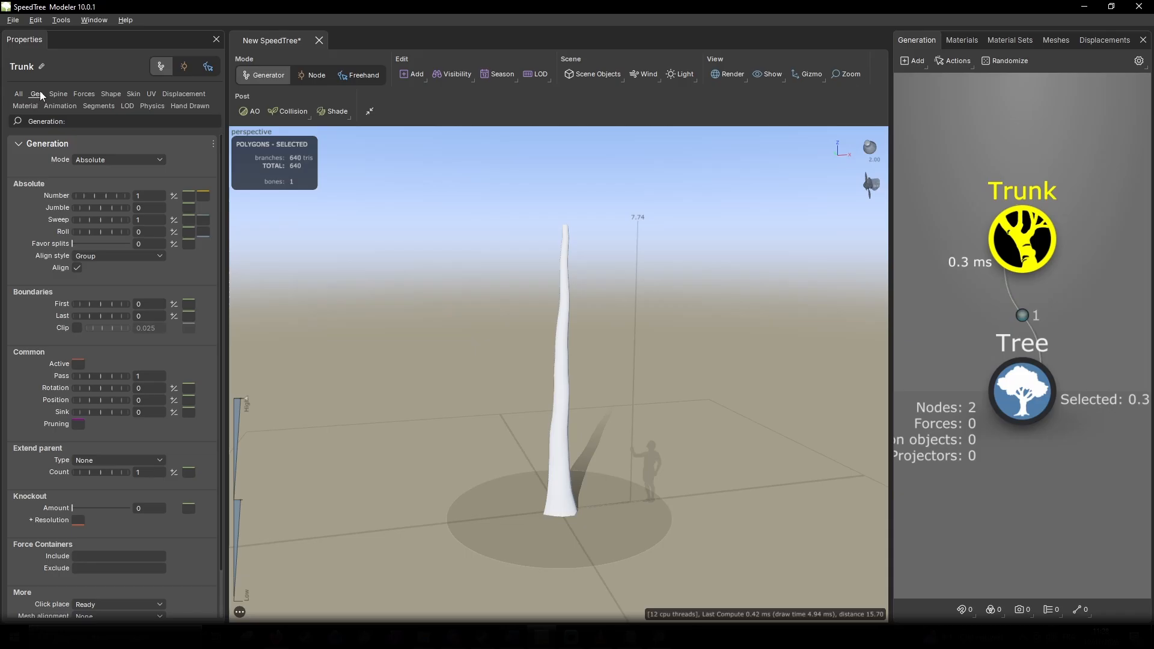
click(59, 95)
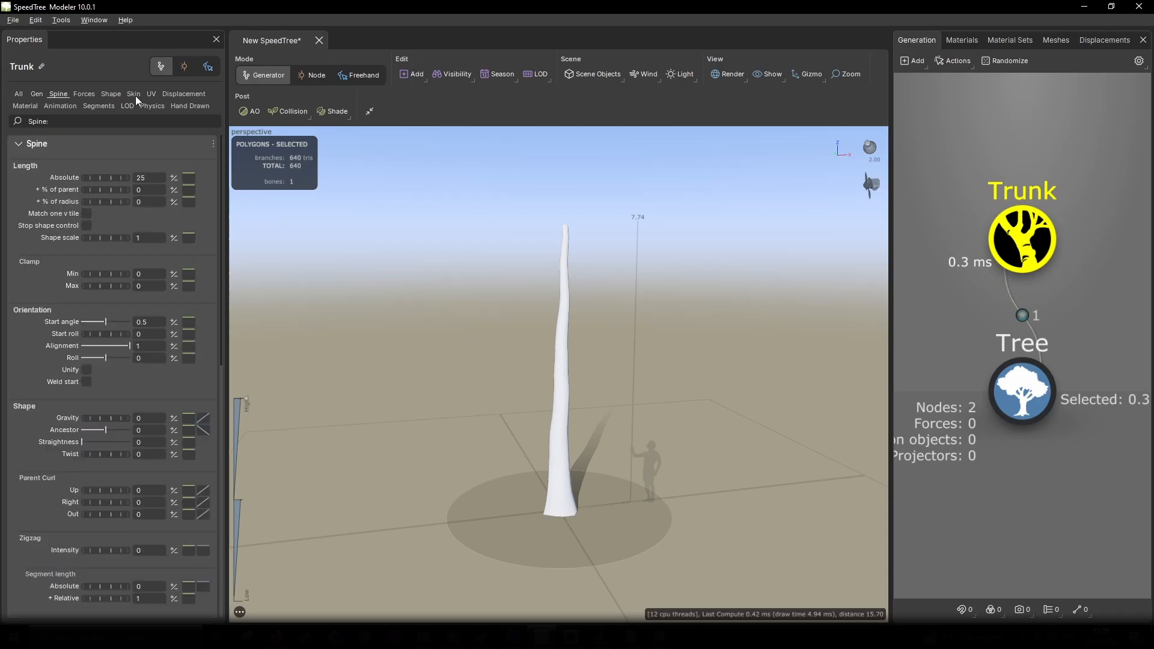
click(133, 95)
click(36, 95)
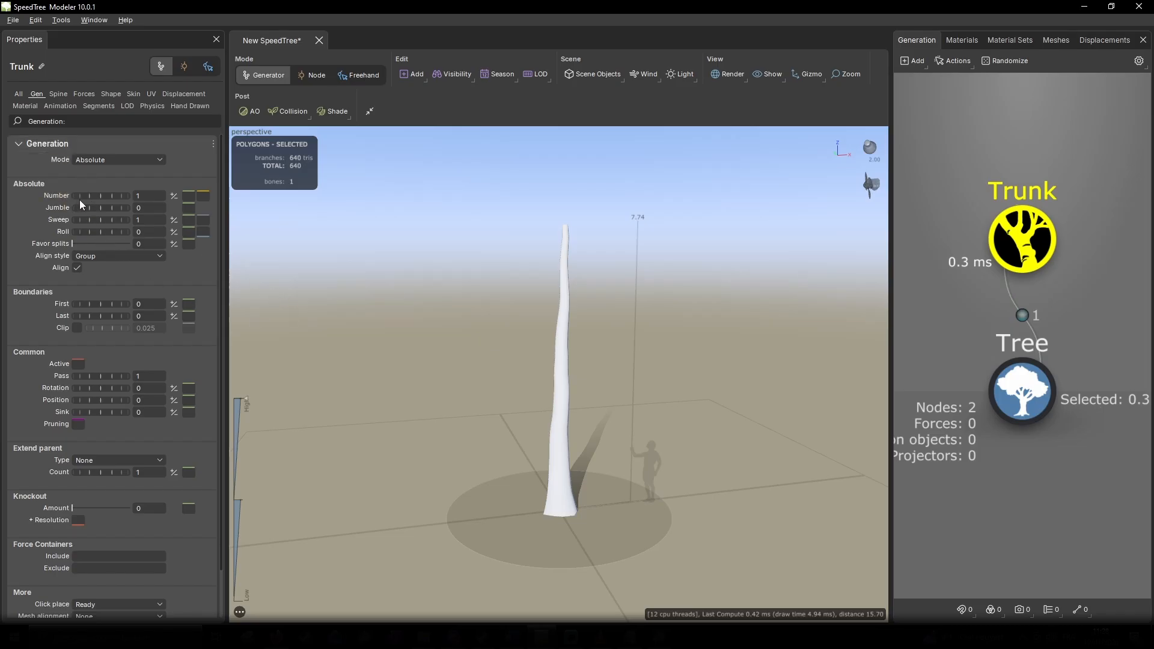
Step: Set the trunk's absolute spine length to 26.21, its start angle to 0.566 and its gravity to -0.03
mouse_move(83, 197)
mouse_down()
mouse_move(145, 203)
mouse_move(66, 195)
mouse_up()
click(58, 94)
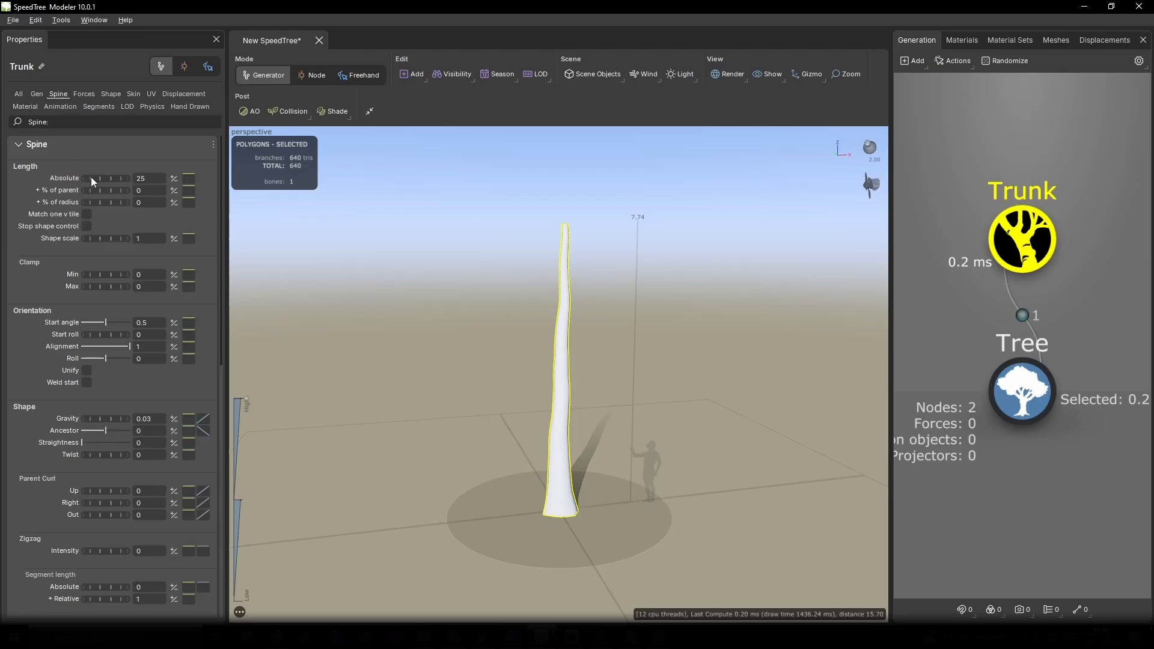
drag(89, 178, 162, 171)
mouse_move(105, 320)
mouse_down()
mouse_move(118, 321)
mouse_move(96, 323)
mouse_move(109, 322)
mouse_up()
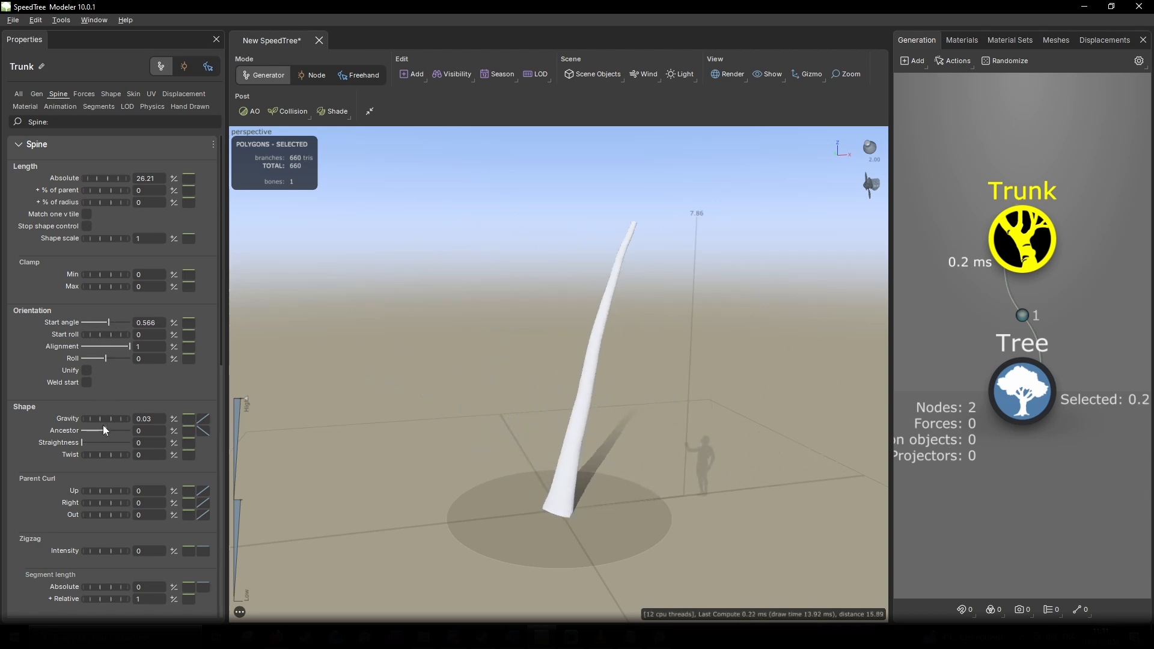
drag(103, 421, 95, 413)
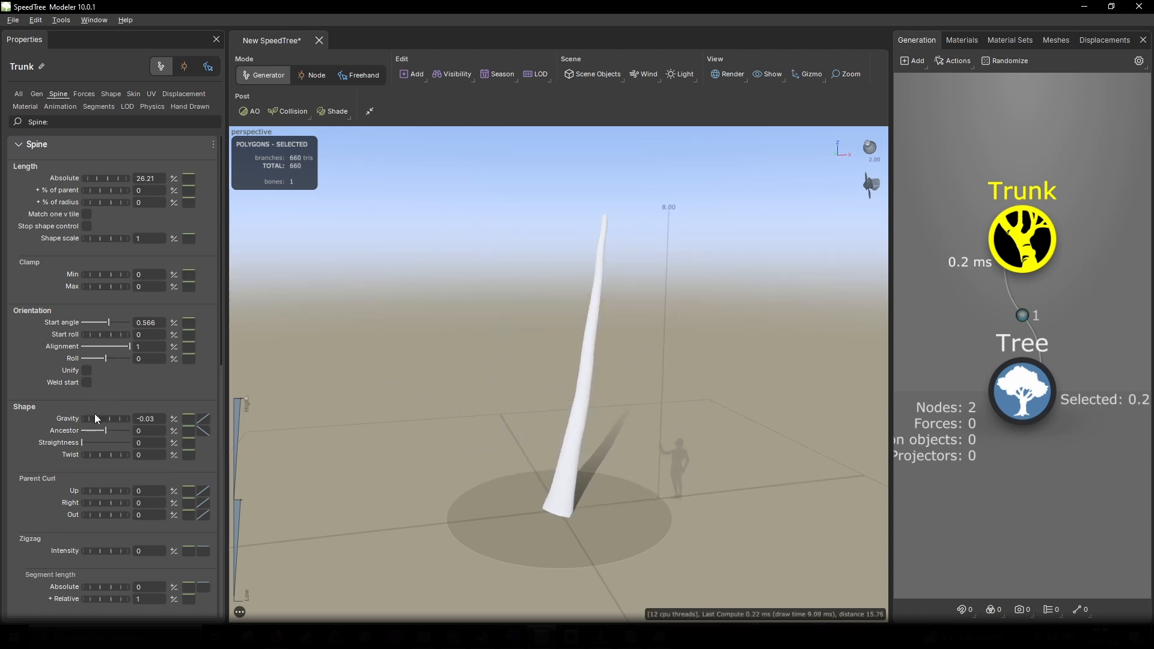
Step: Thicken the trunk by setting its absolute skin radius to 2.87
click(132, 93)
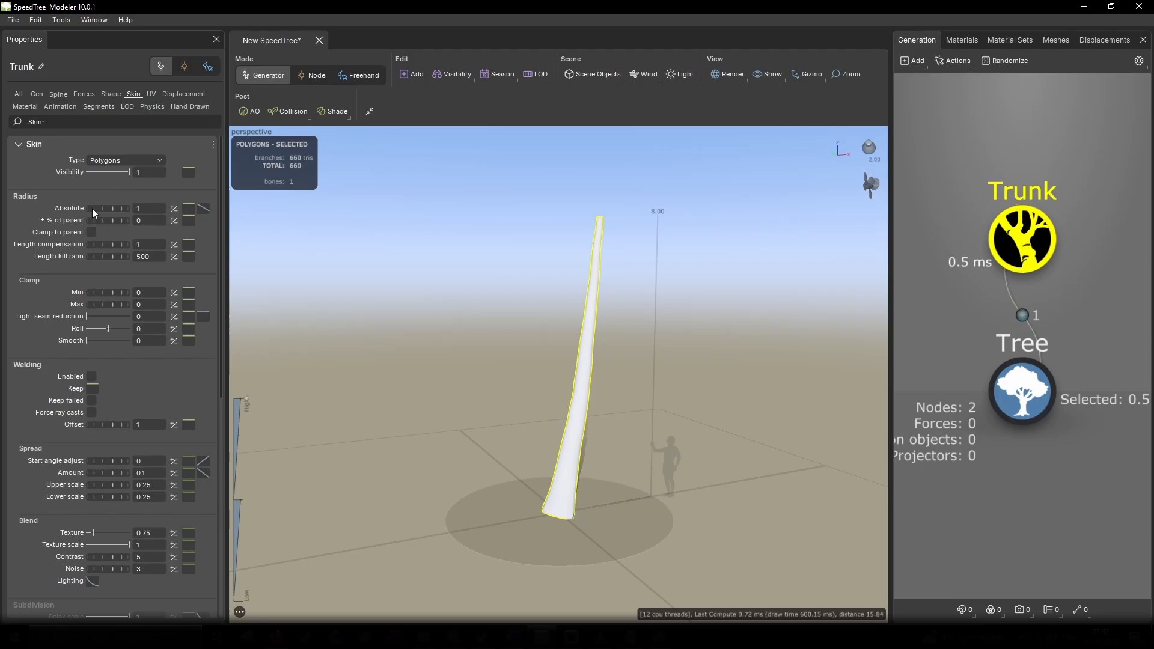
drag(94, 207, 207, 235)
drag(354, 313, 456, 338)
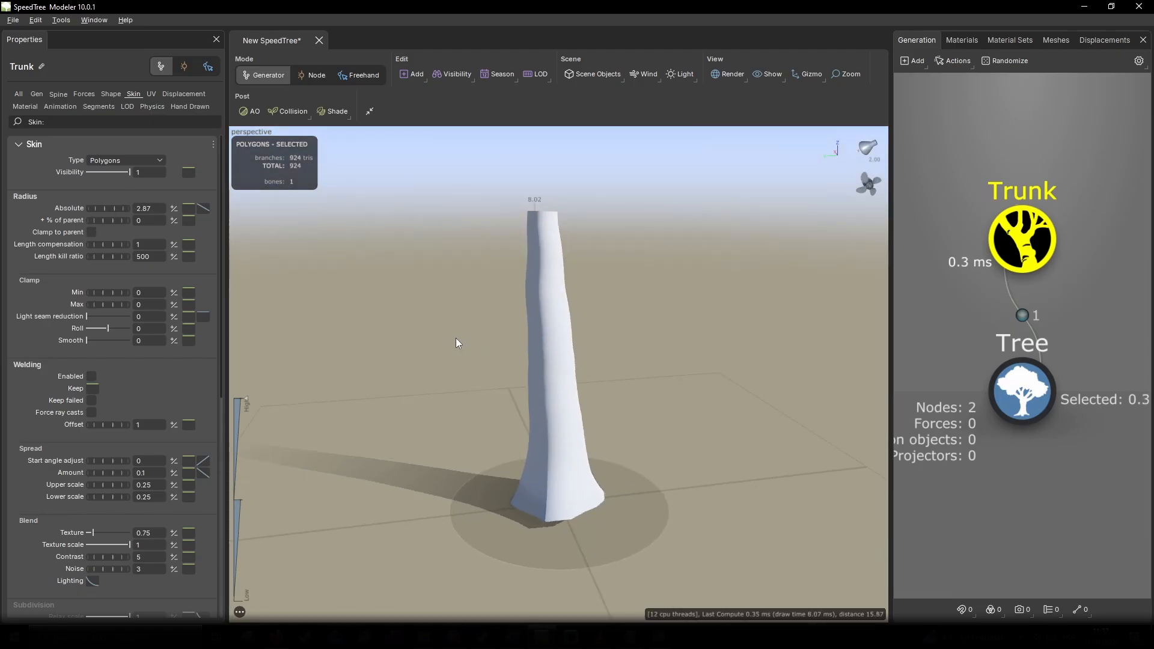
Step: Toggle the trunk's skin welding to compare the base flare, leaving welding enabled
click(92, 376)
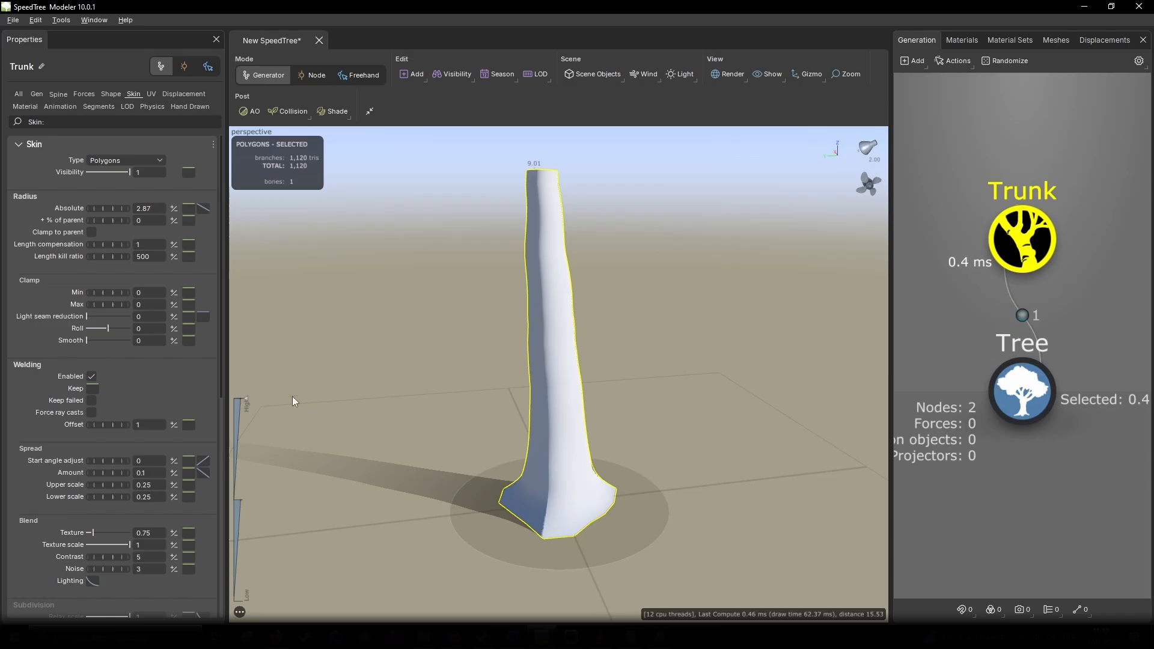
click(92, 378)
click(95, 378)
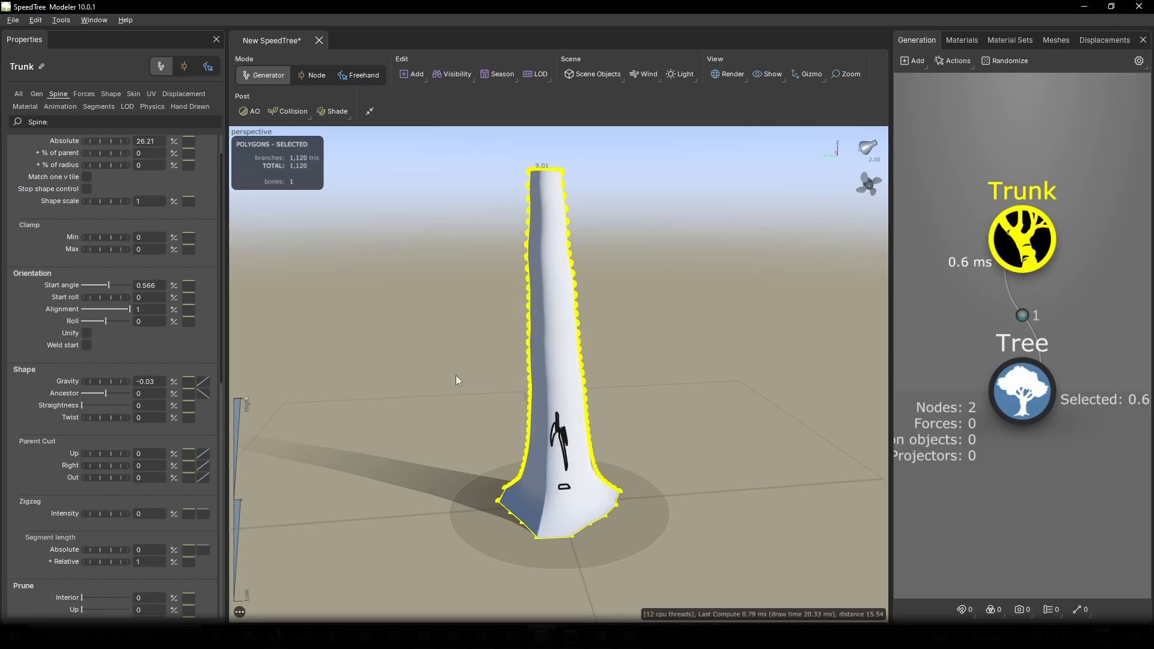
Step: Try reshaping the trunk with its viewport gizmo handles, with a length of 28.628 and a start angle of 0.548
drag(456, 375, 494, 379)
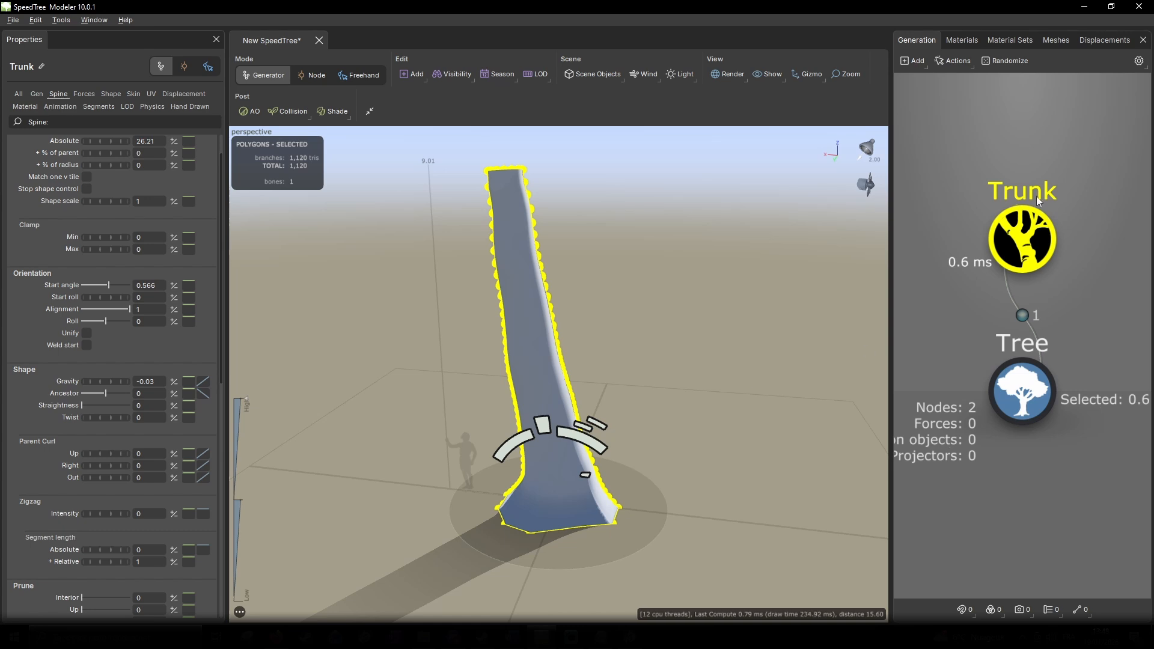
drag(501, 513, 490, 487)
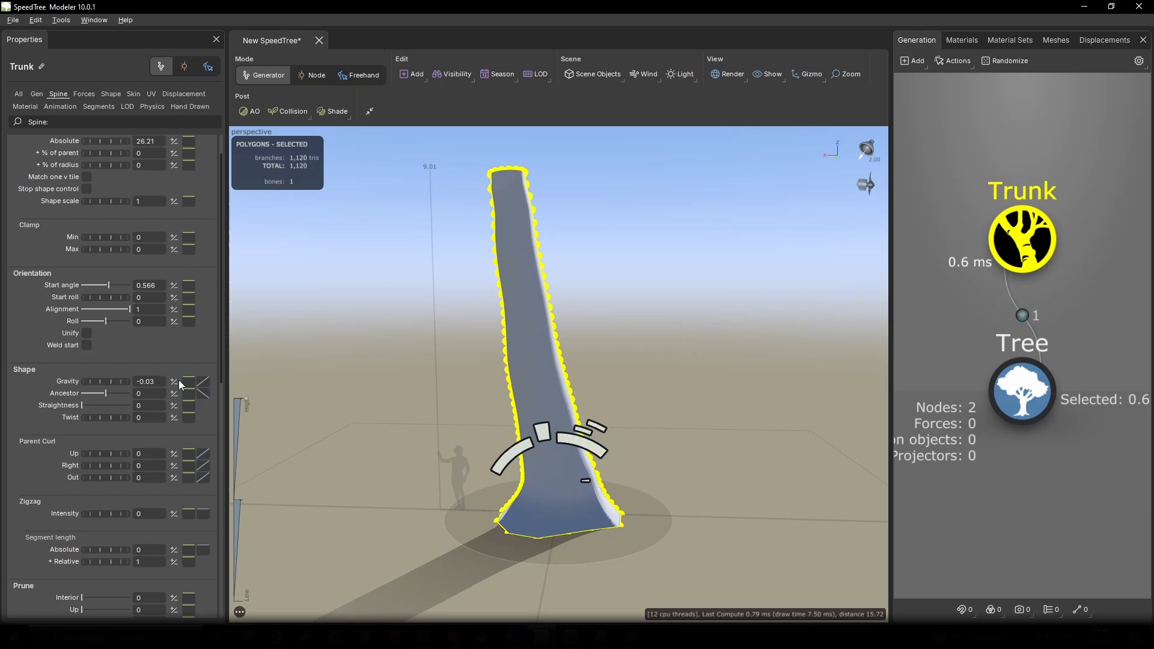
drag(525, 455, 526, 403)
drag(619, 490, 632, 528)
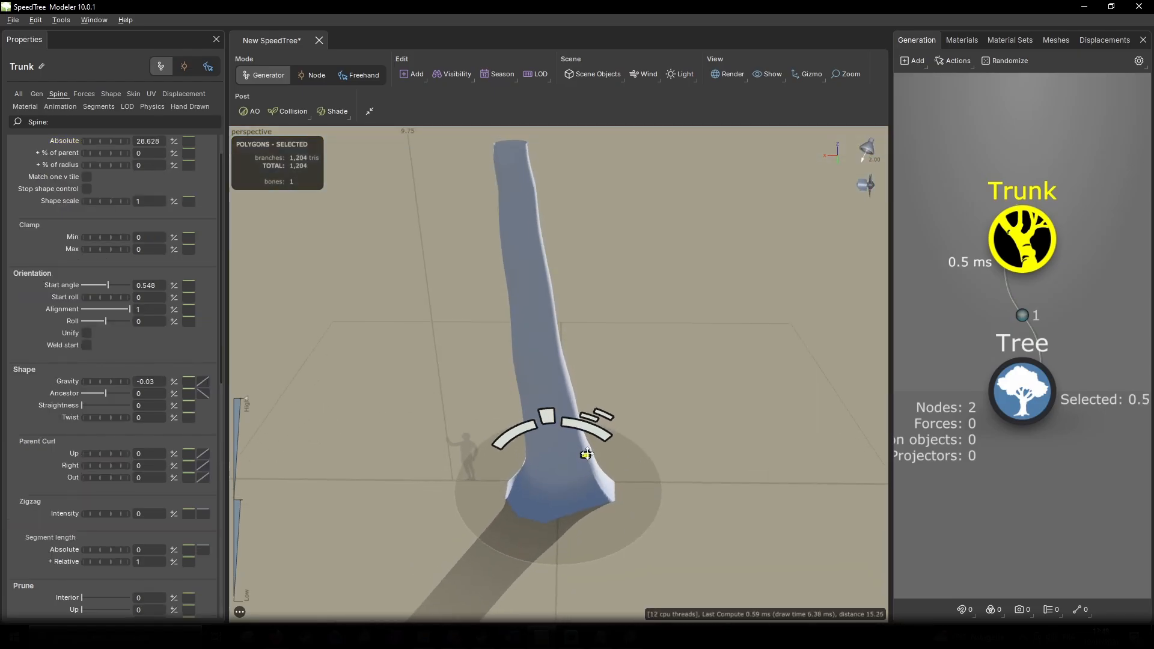
mouse_move(586, 454)
mouse_down()
mouse_move(793, 443)
mouse_move(583, 453)
mouse_move(611, 415)
mouse_move(670, 420)
mouse_move(605, 412)
mouse_move(632, 407)
mouse_move(592, 415)
mouse_move(799, 442)
mouse_move(770, 446)
mouse_move(1145, 559)
mouse_move(772, 446)
mouse_up()
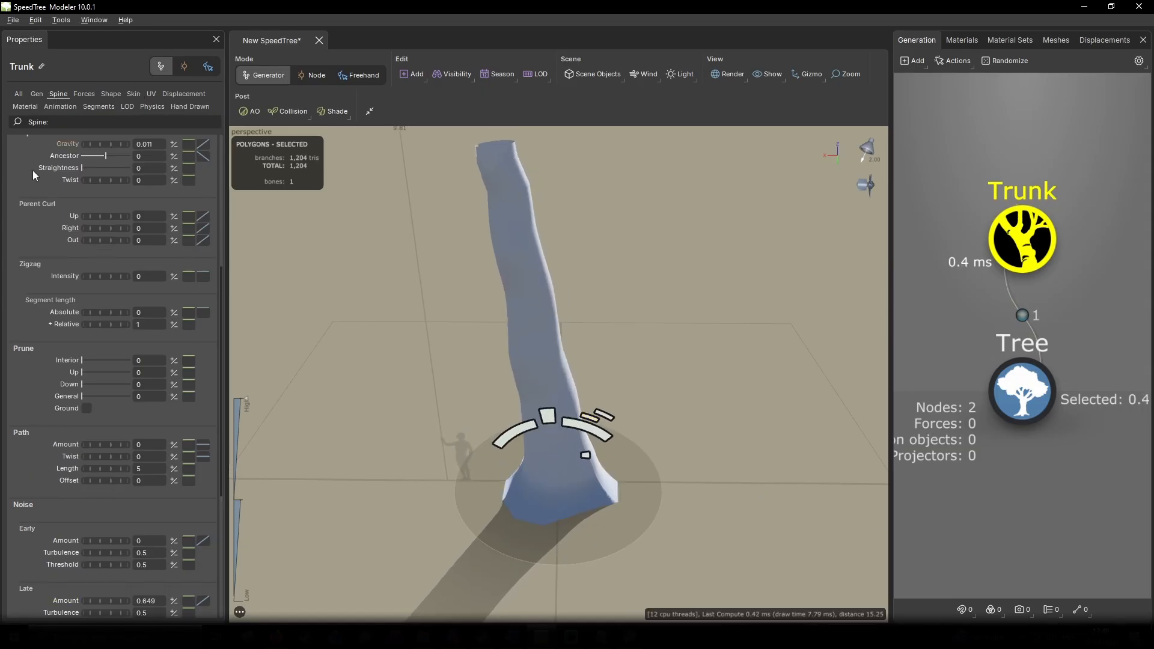
drag(620, 320, 604, 357)
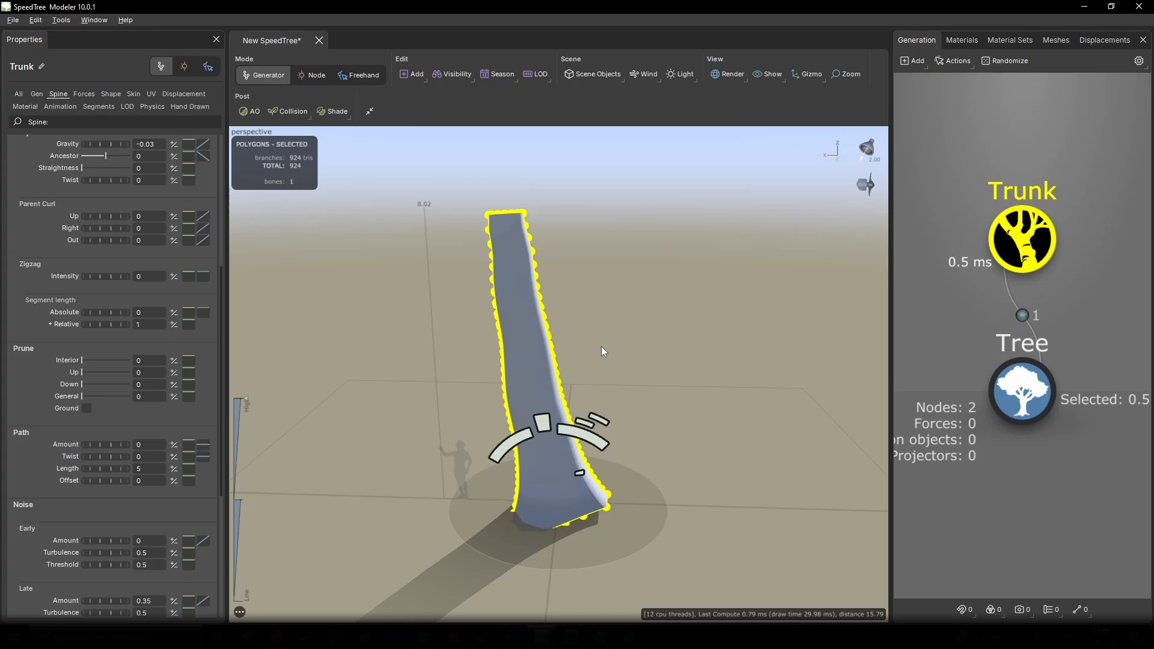
Step: Straighten the trunk with its viewport gizmo to a start angle of about 0.519
key(r)
mouse_move(582, 434)
mouse_down()
mouse_move(598, 433)
mouse_move(587, 436)
mouse_up()
drag(701, 366, 629, 330)
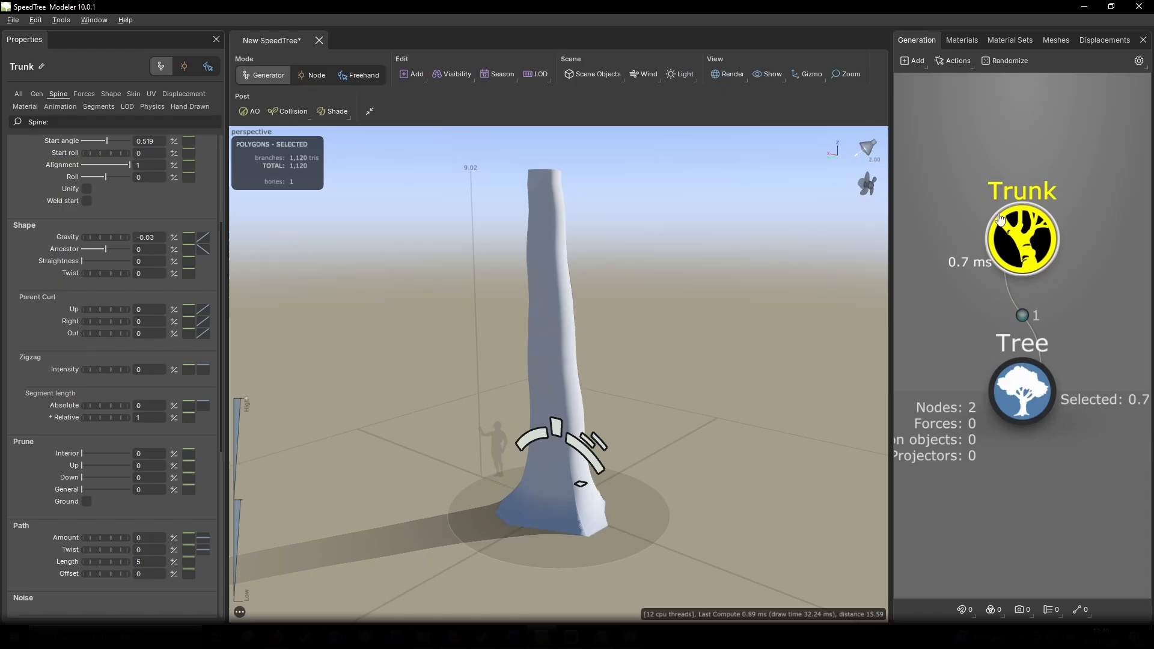
Step: Add a Branch generator to the Trunk generator
right_click(1015, 245)
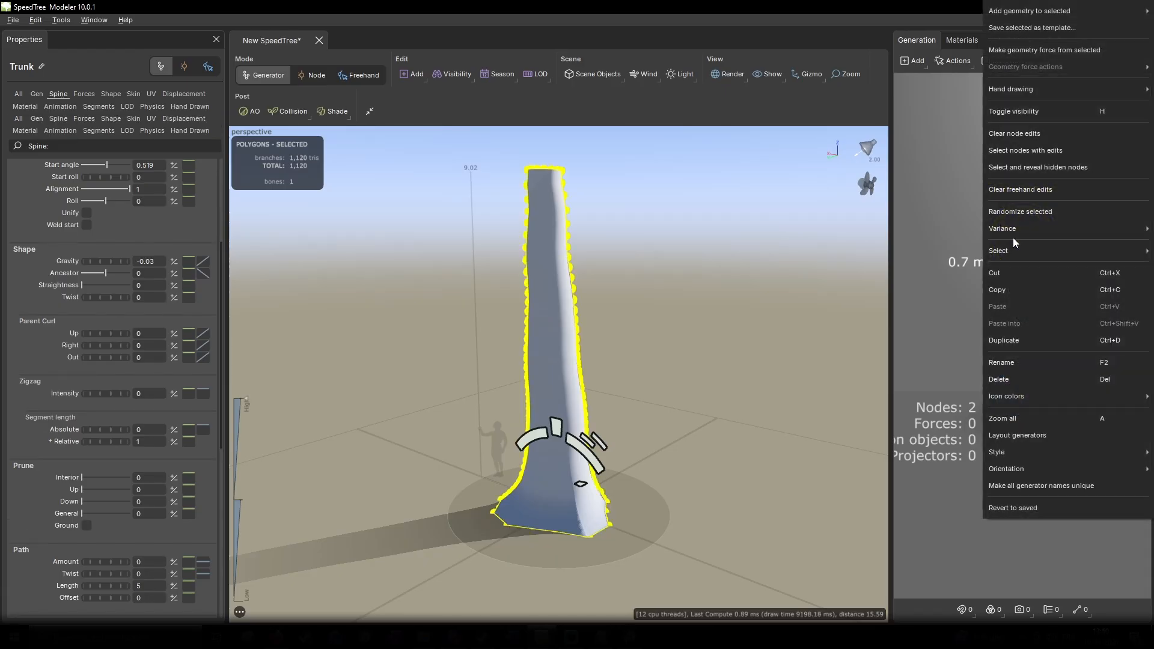
mouse_move(1029, 11)
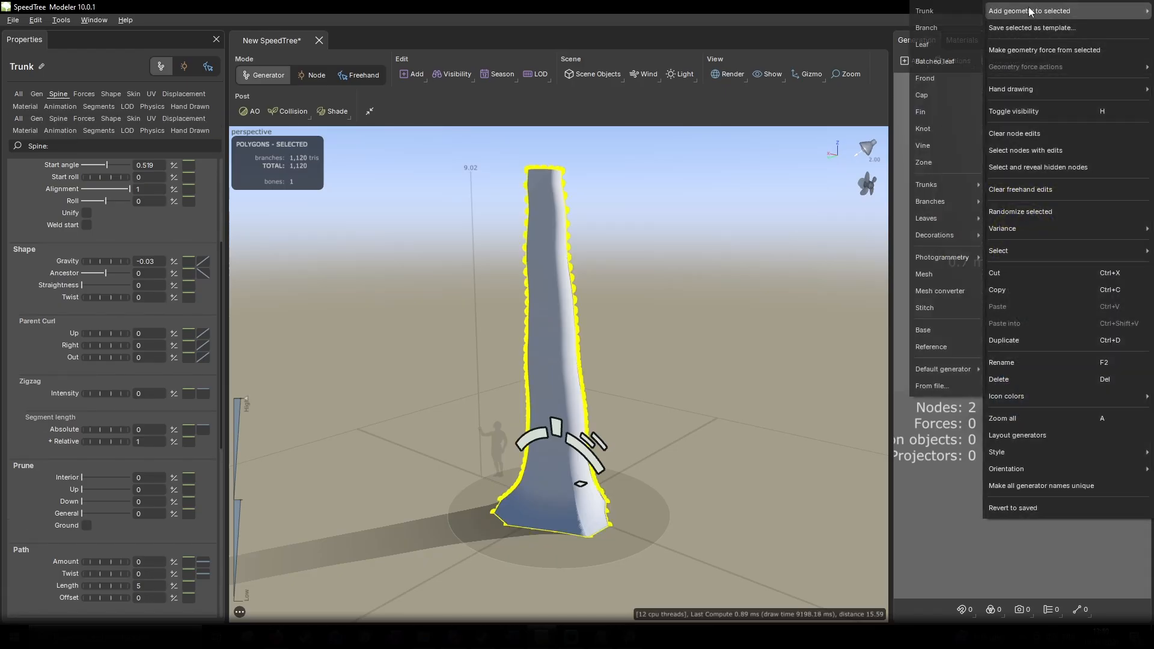
click(925, 29)
drag(421, 265, 447, 246)
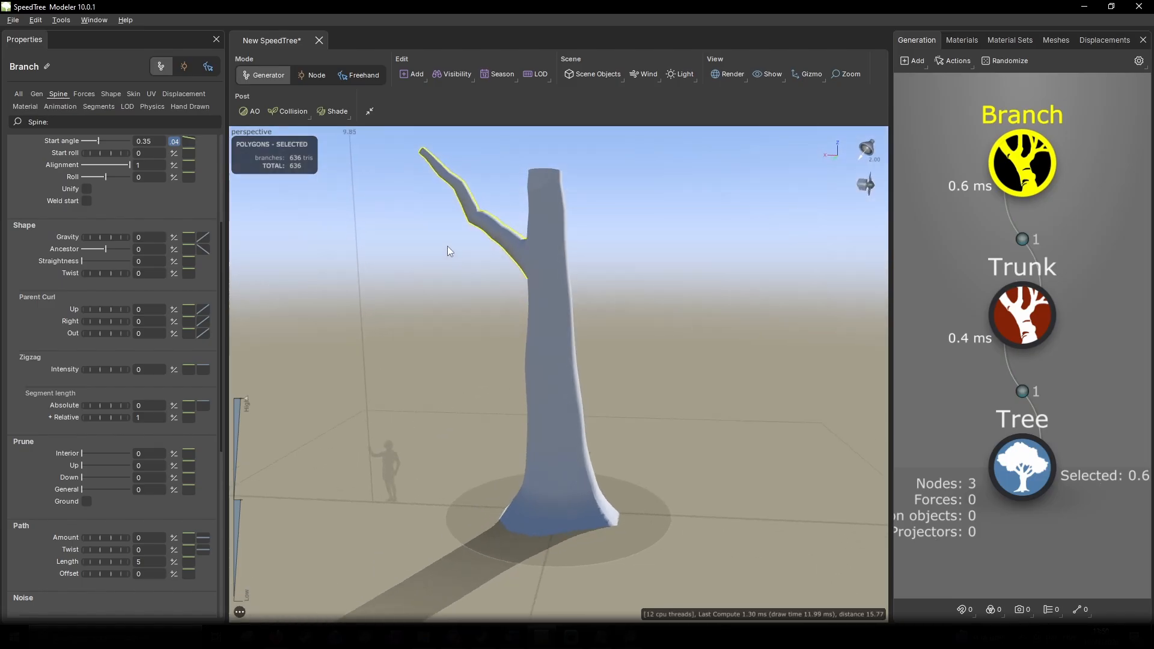
middle_drag(447, 247, 460, 268)
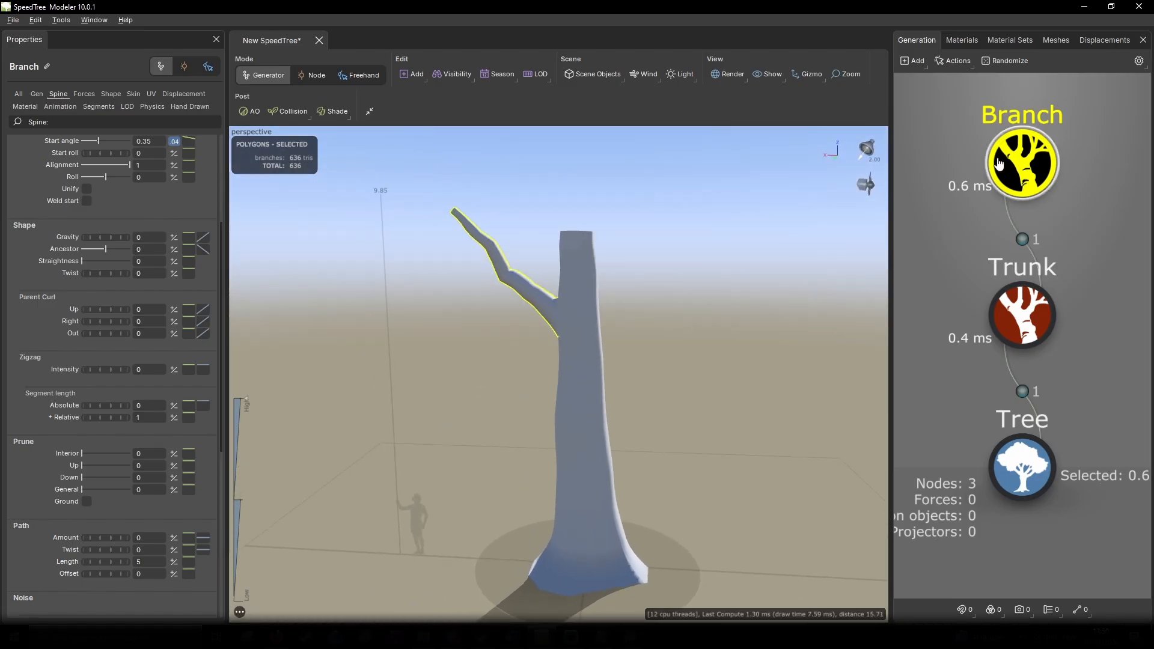
Step: Add a Leaf generator to the Branch generator
right_click(1022, 163)
mouse_move(1015, 10)
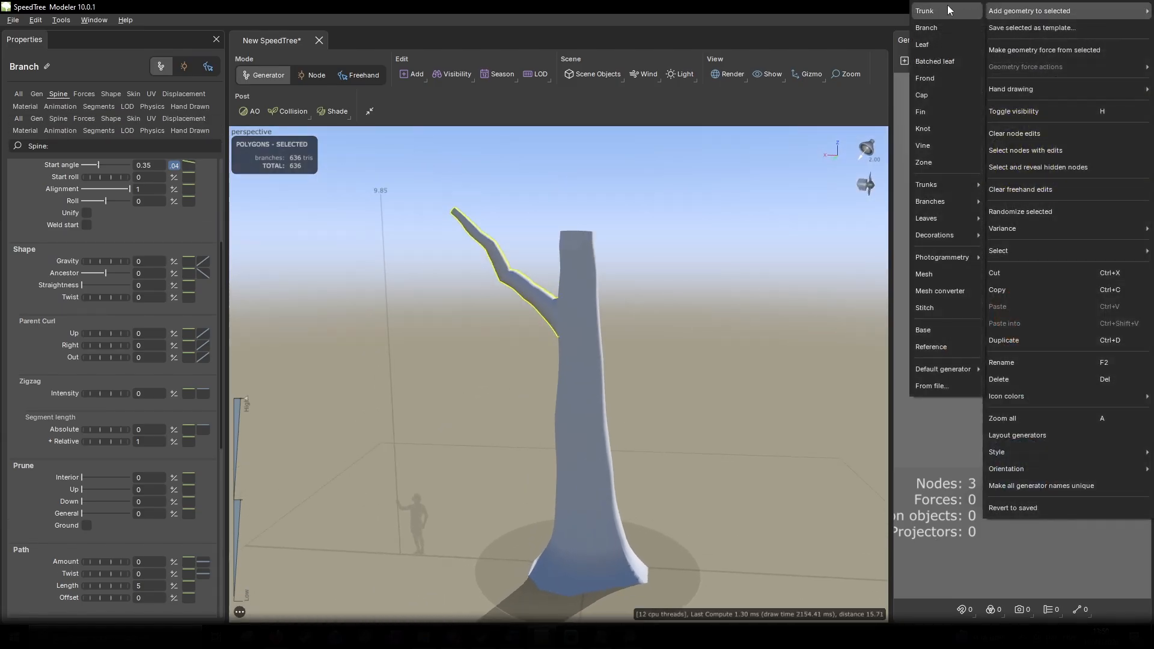
click(934, 46)
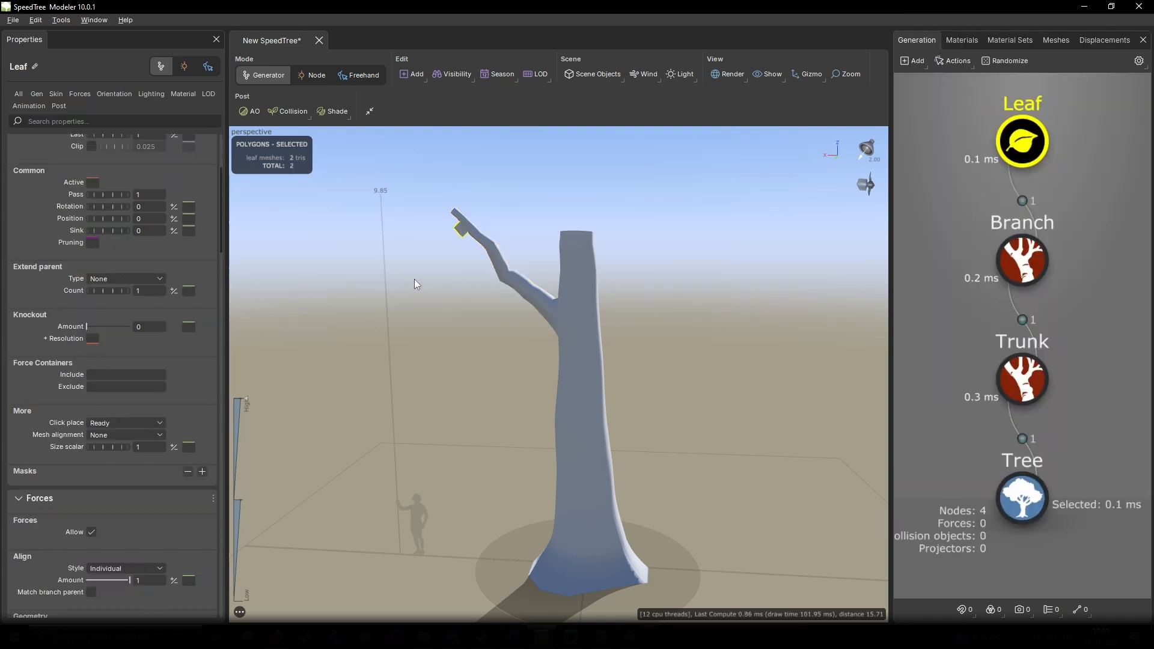
Step: Examine the single leaf mesh on the branch up close and from several angles, along with the whole tree
drag(424, 280, 427, 280)
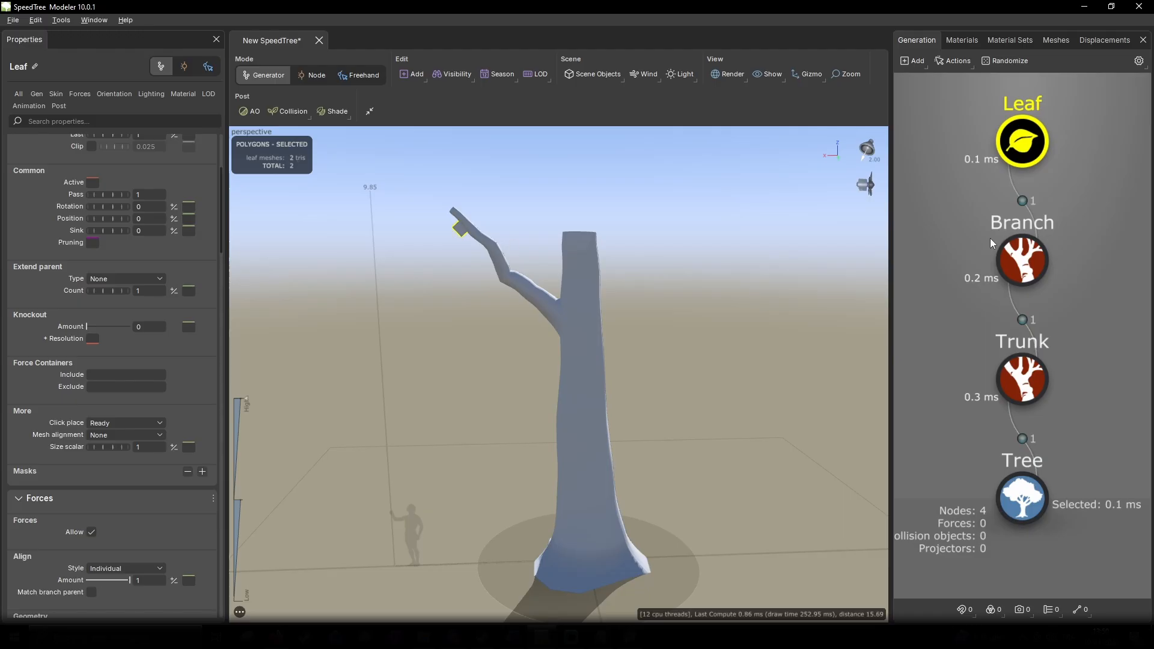
drag(387, 239, 455, 255)
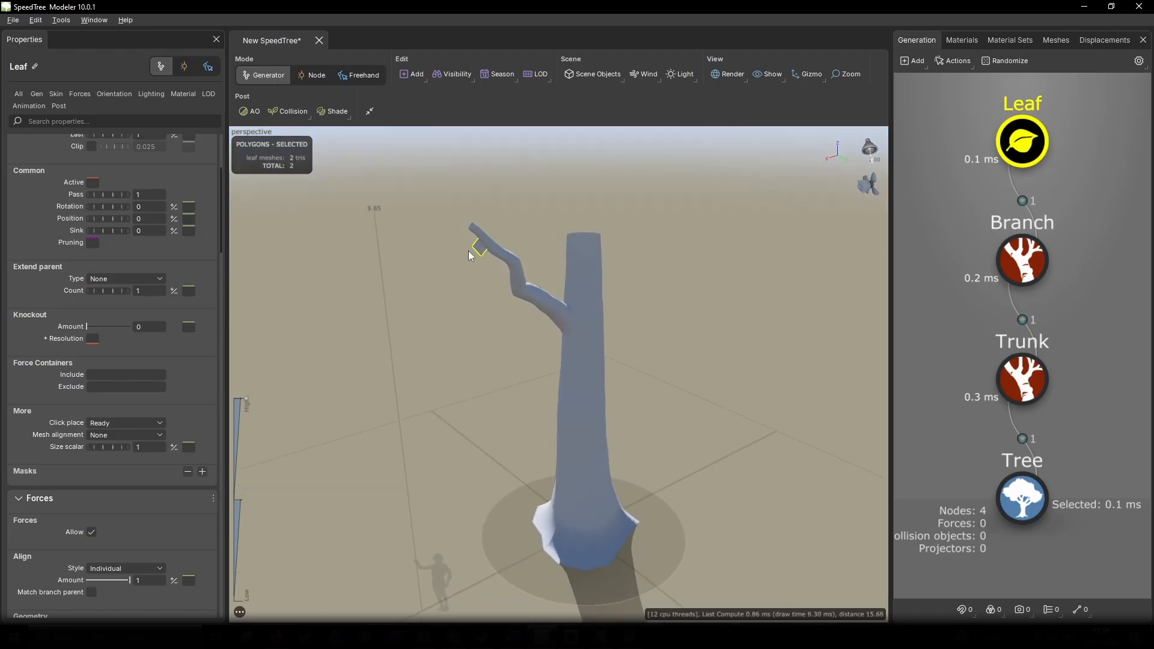
double_click(478, 246)
scroll(568, 416, up, 6)
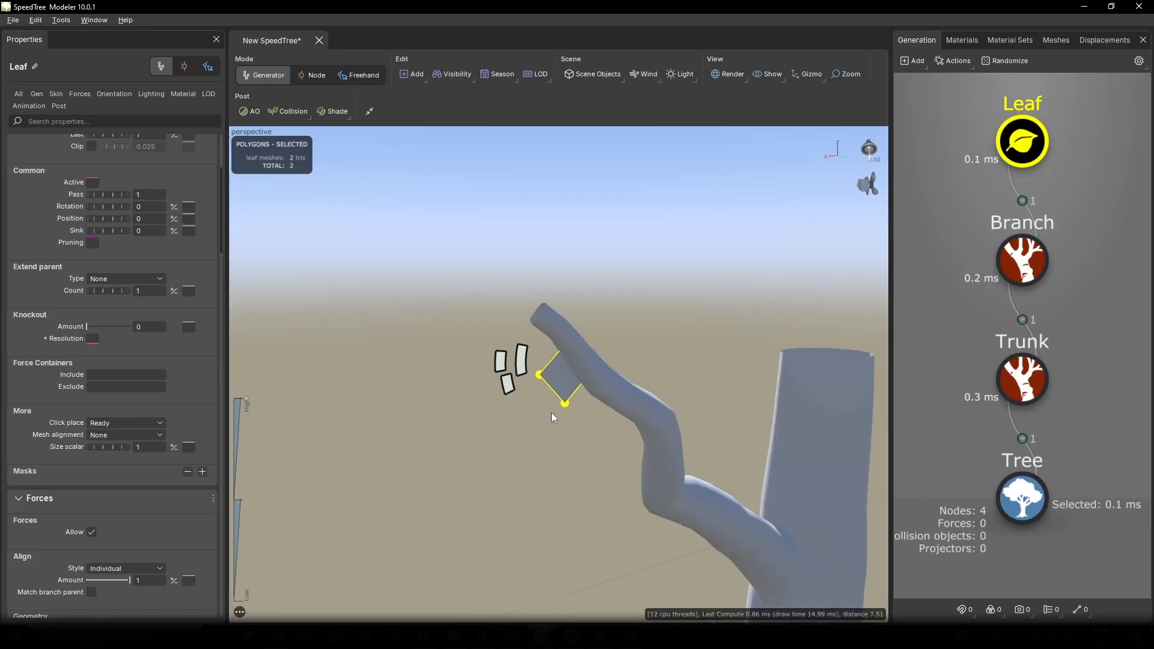
drag(550, 412, 487, 410)
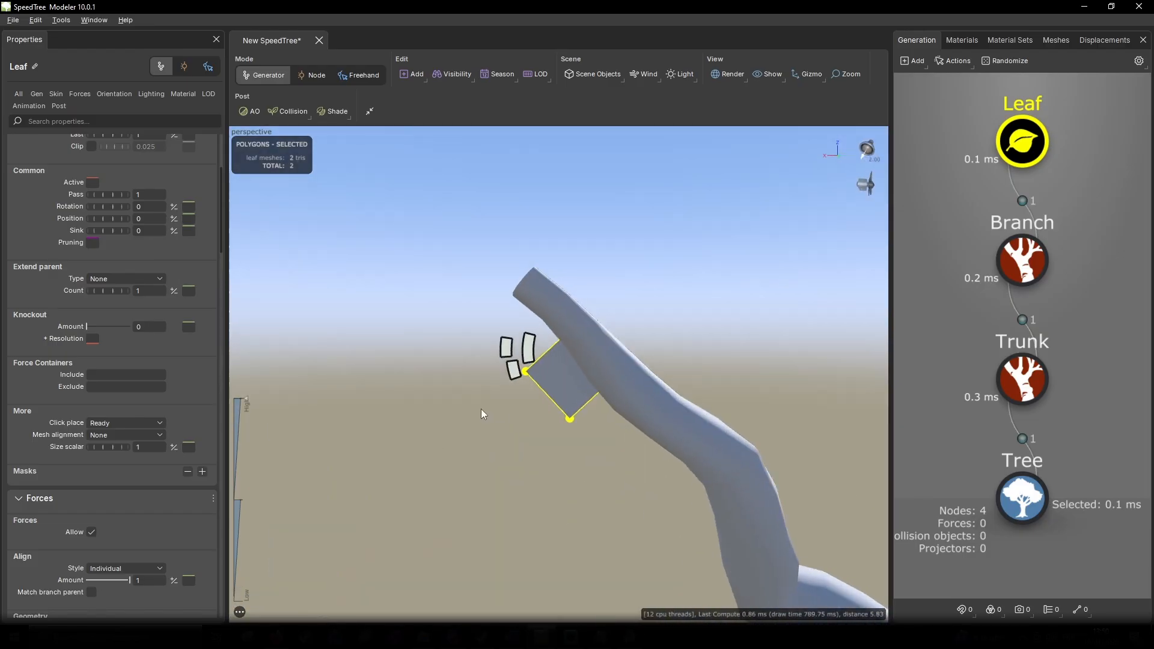
scroll(482, 406, down, 3)
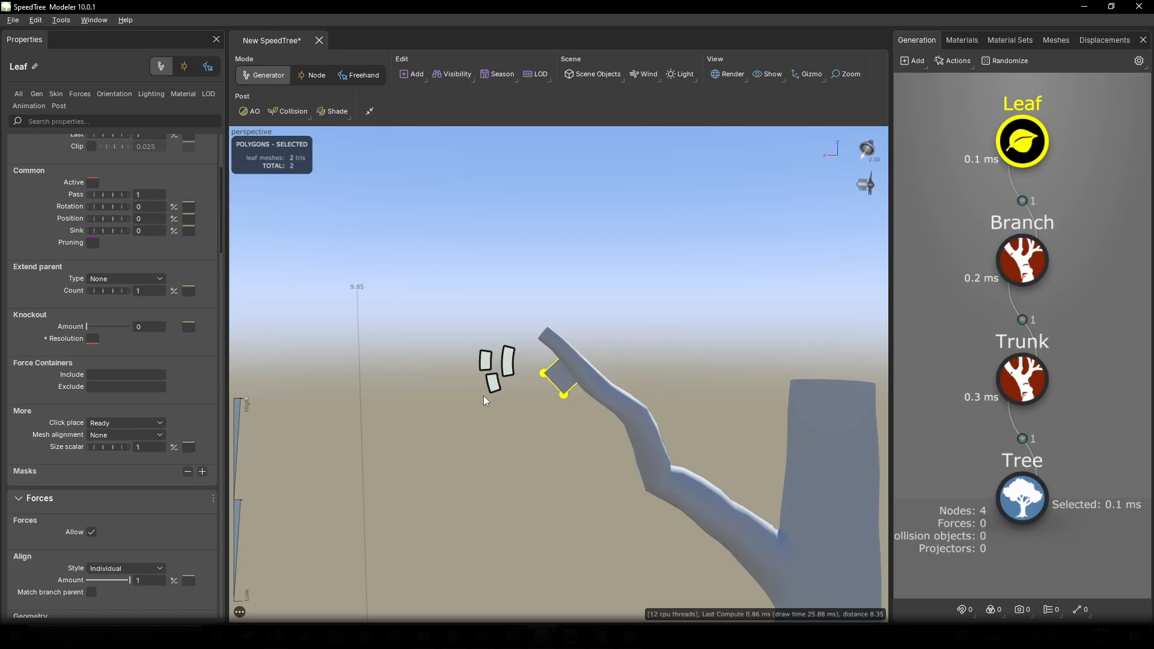
drag(483, 395, 536, 436)
middle_drag(536, 436, 518, 413)
scroll(522, 413, down, 4)
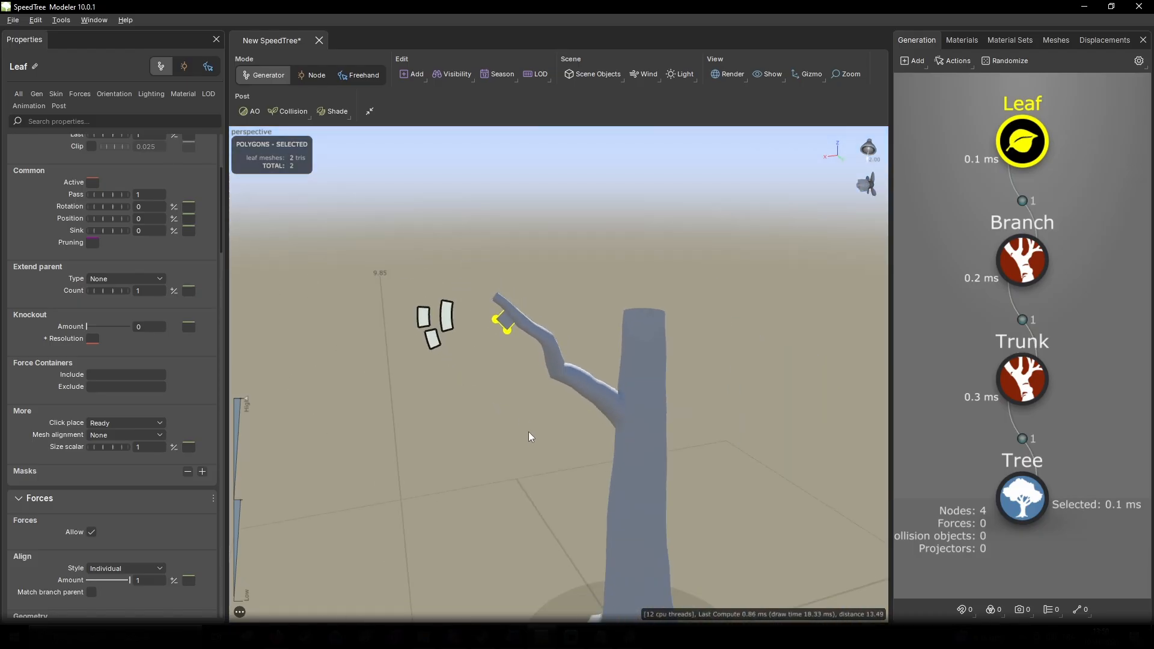
drag(528, 432, 760, 362)
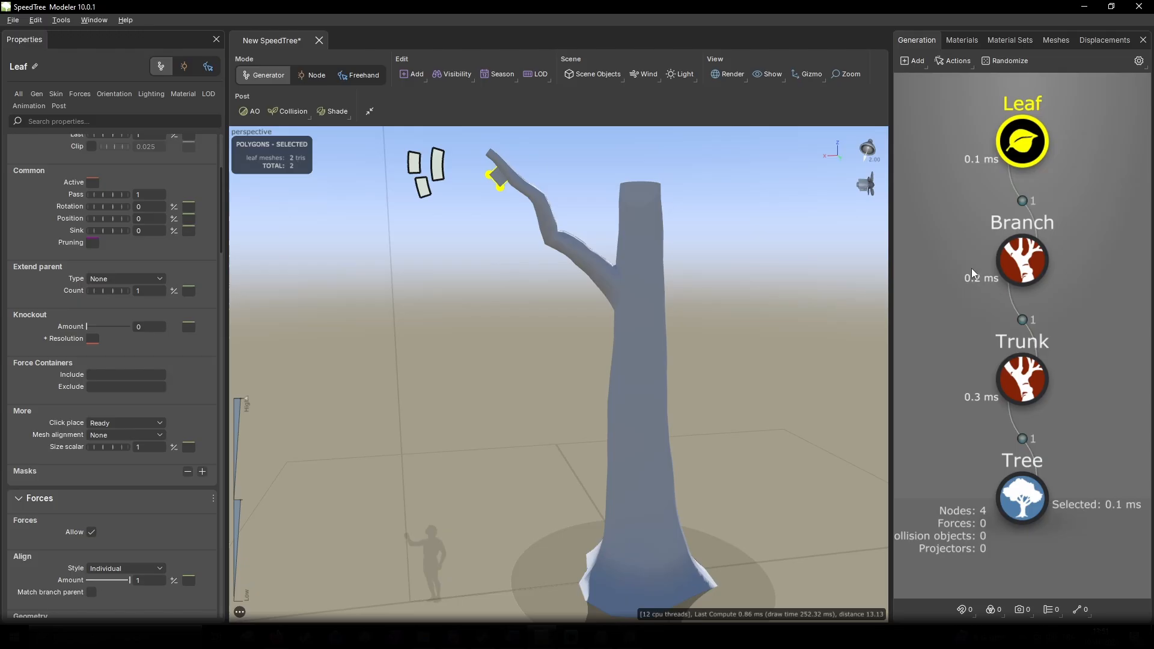
Step: Set the Branch generator's absolute generation number to 7 and check how the branches spread around the trunk
click(1033, 254)
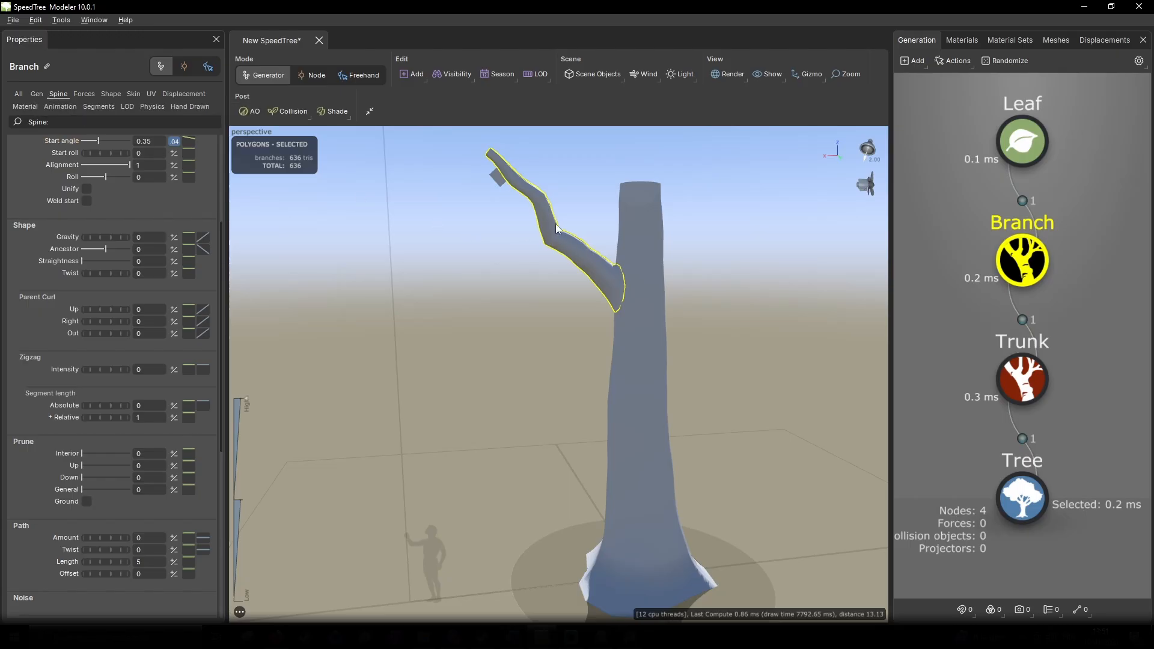
click(37, 94)
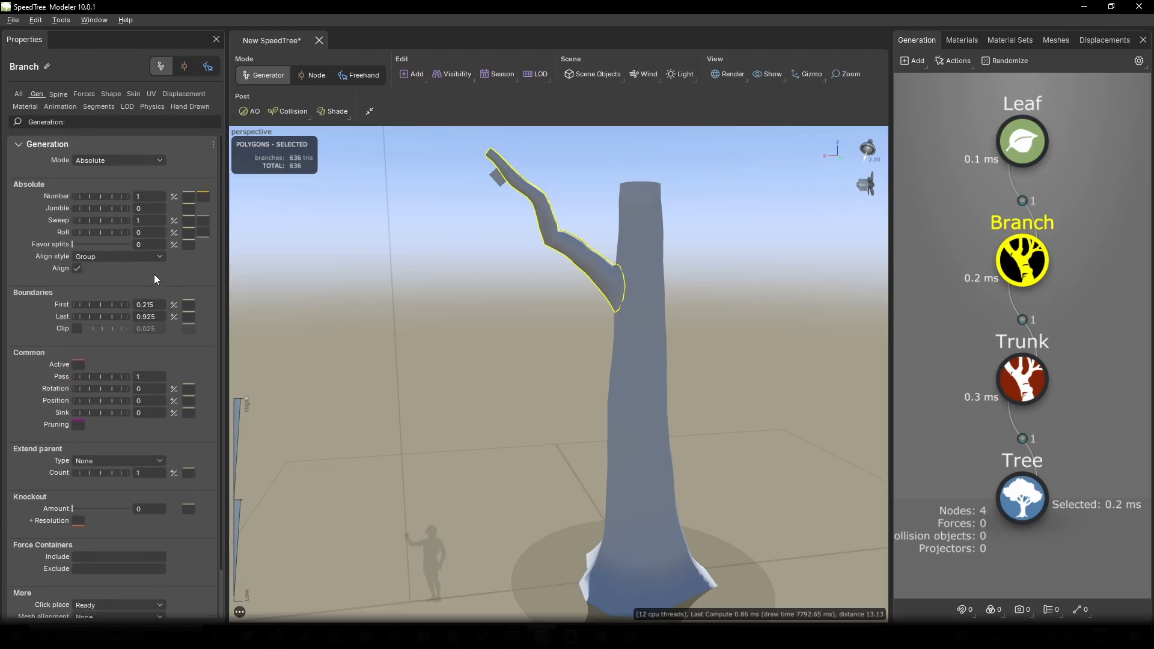
drag(285, 266, 422, 285)
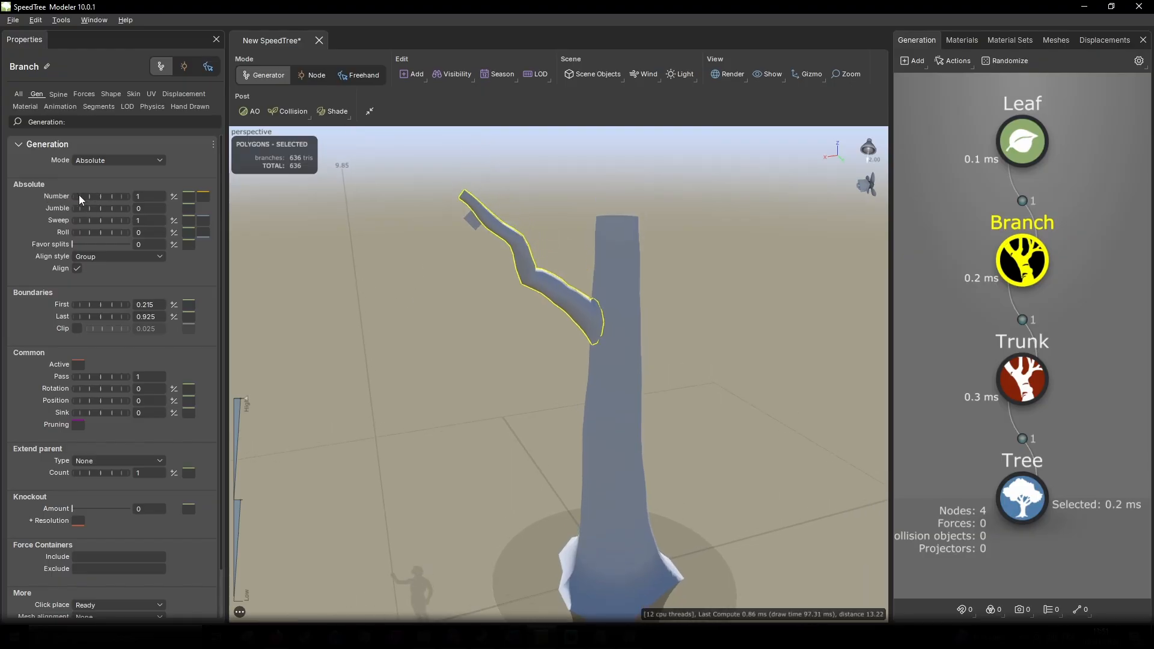
drag(80, 199, 157, 204)
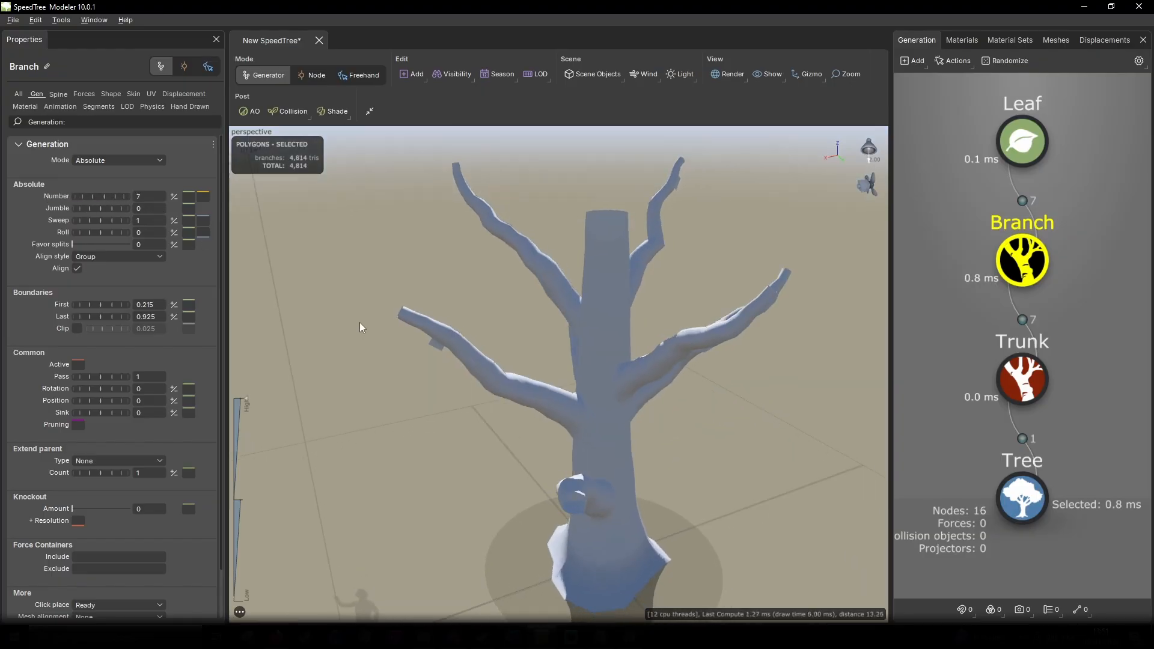
drag(360, 323, 334, 218)
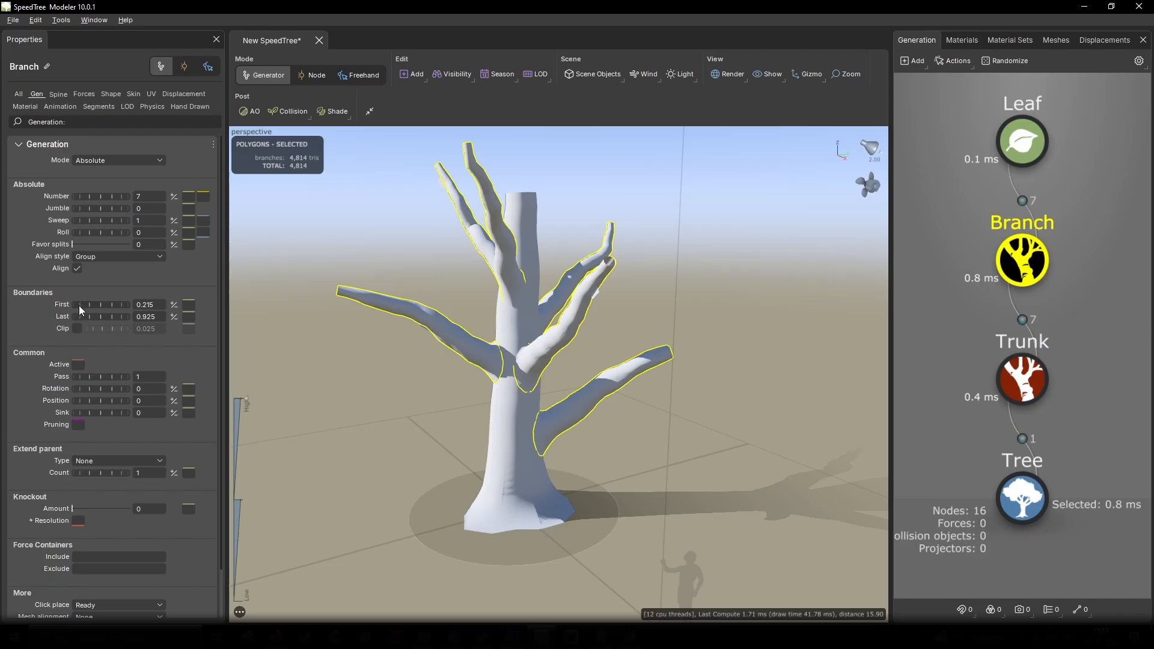
Step: Restrict the branches' placement on the trunk by setting the generation boundaries to First 0.345 and Last 0.995
mouse_move(78, 306)
mouse_down()
mouse_move(102, 308)
mouse_move(88, 307)
mouse_up()
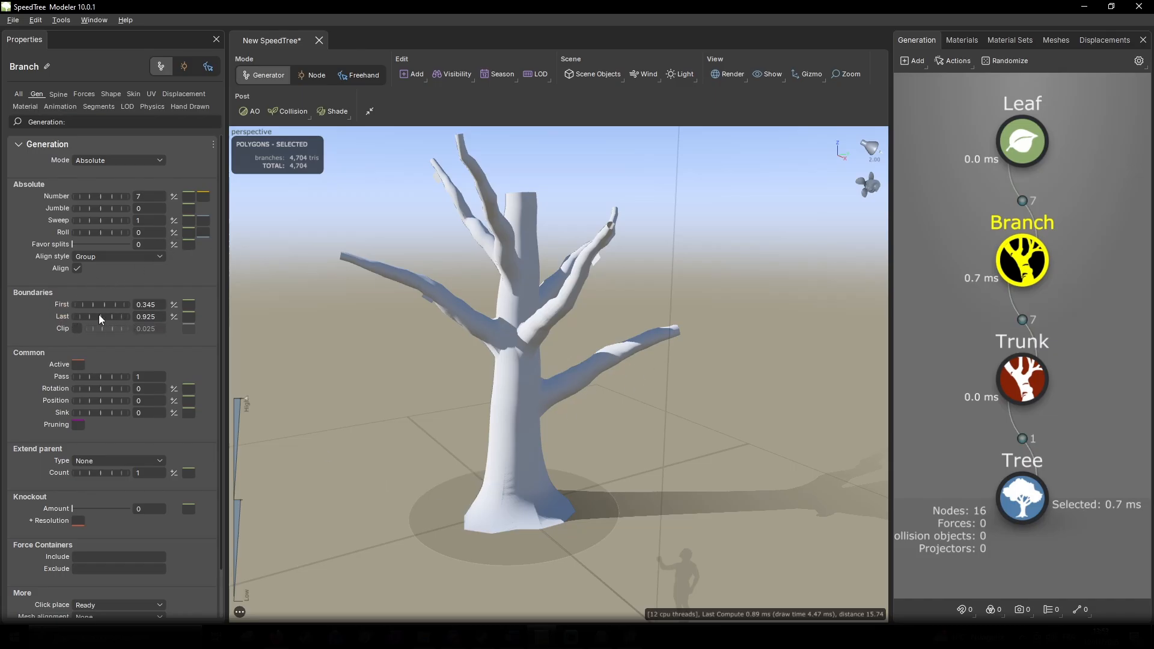
drag(118, 317, 366, 249)
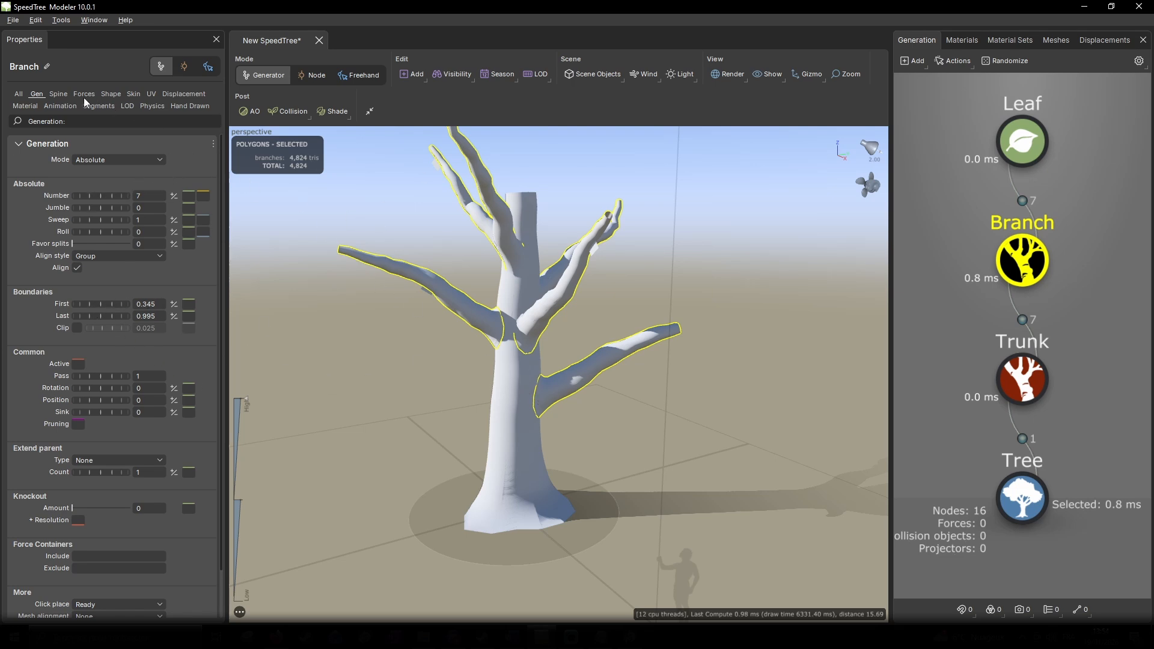
Step: Set the Branch generator's spine length to 0.54 as a percentage of its parent
click(59, 94)
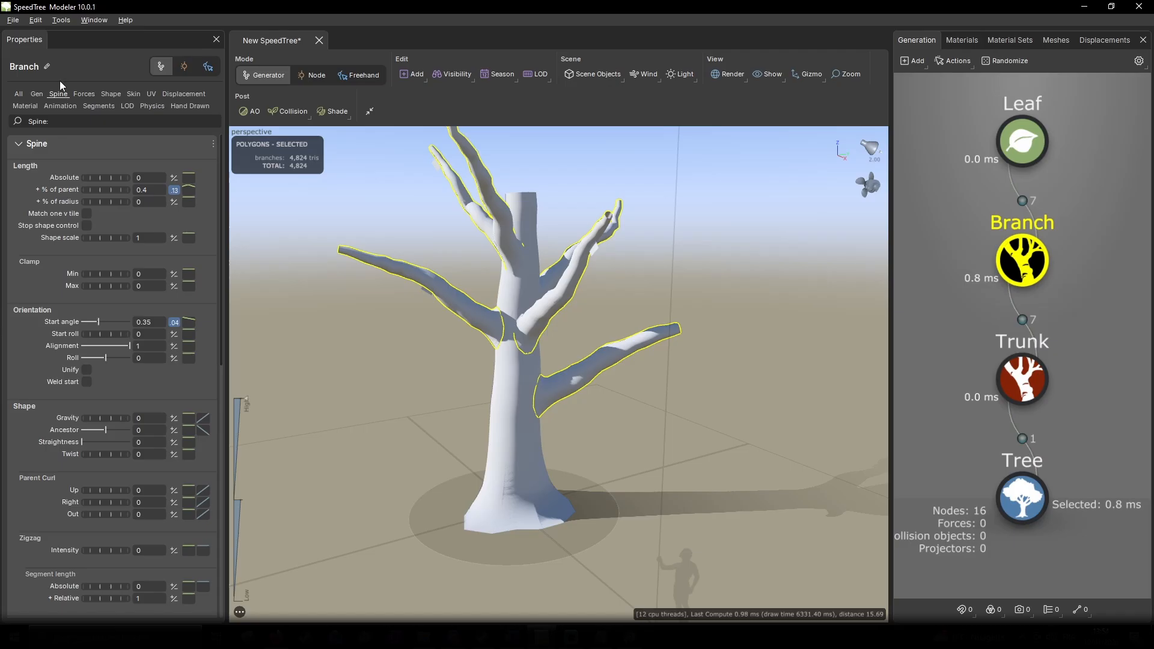
middle_drag(283, 198, 298, 217)
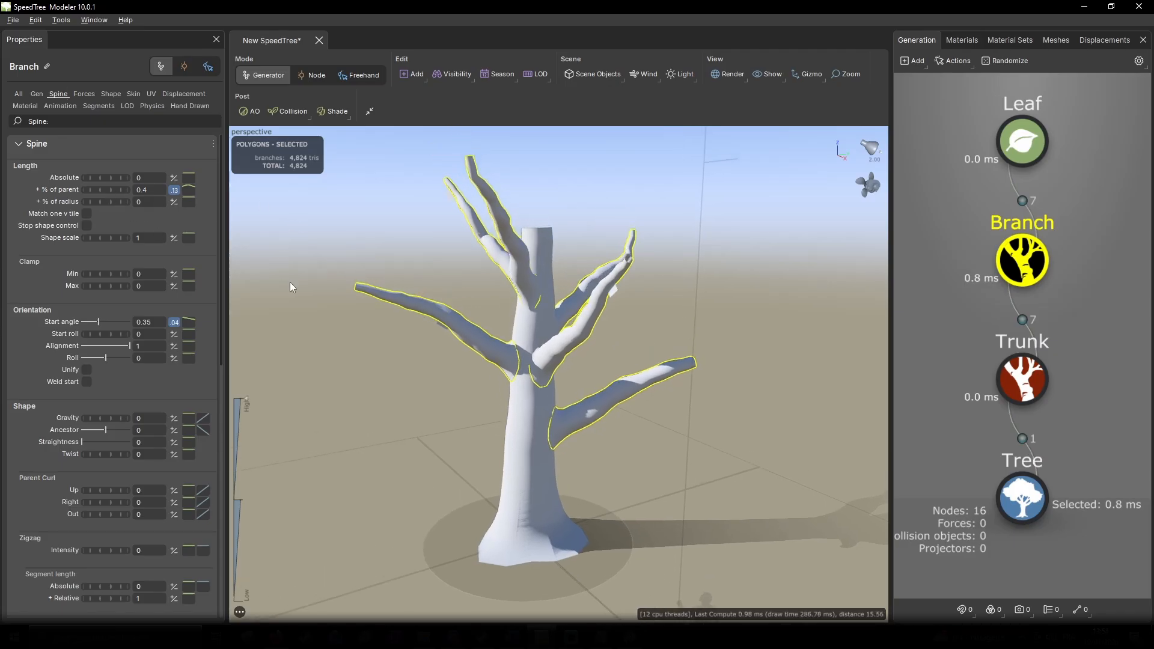
drag(293, 281, 306, 287)
mouse_move(324, 294)
mouse_down()
mouse_move(340, 301)
mouse_move(323, 291)
mouse_up()
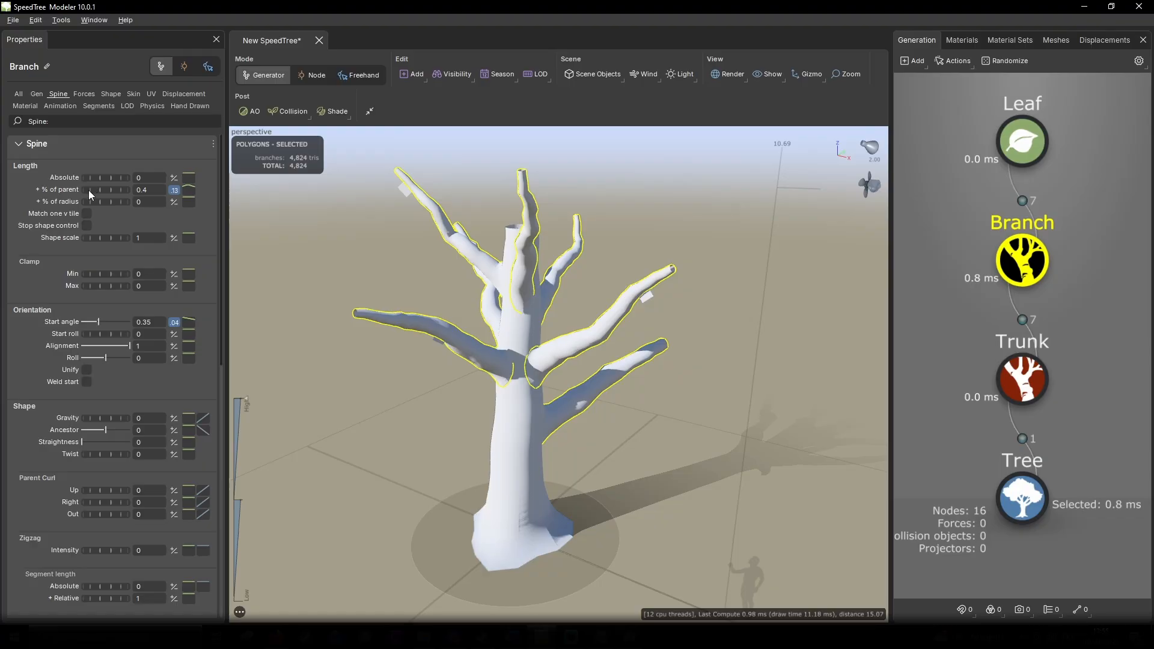
mouse_move(94, 188)
mouse_down()
mouse_move(121, 193)
mouse_move(88, 190)
mouse_move(111, 196)
mouse_up()
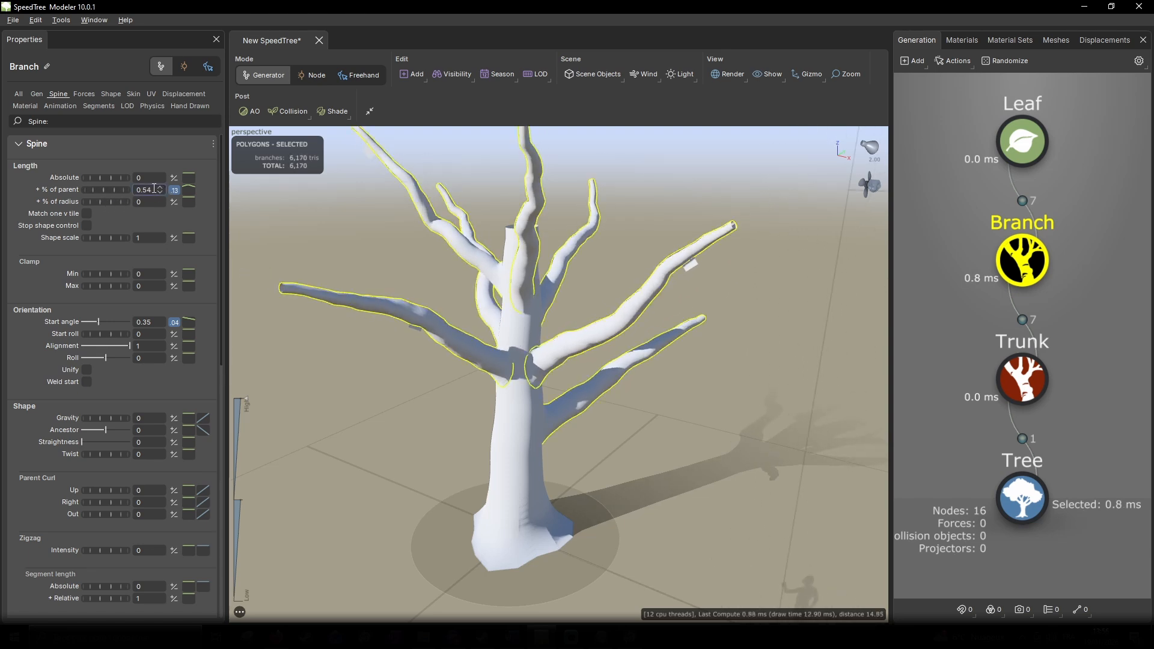
Step: Replace the Branch generator's parent-relative length with an absolute length of 13.45, setting % of parent to 0 without variance
double_click(145, 190)
text(0)
key(Return)
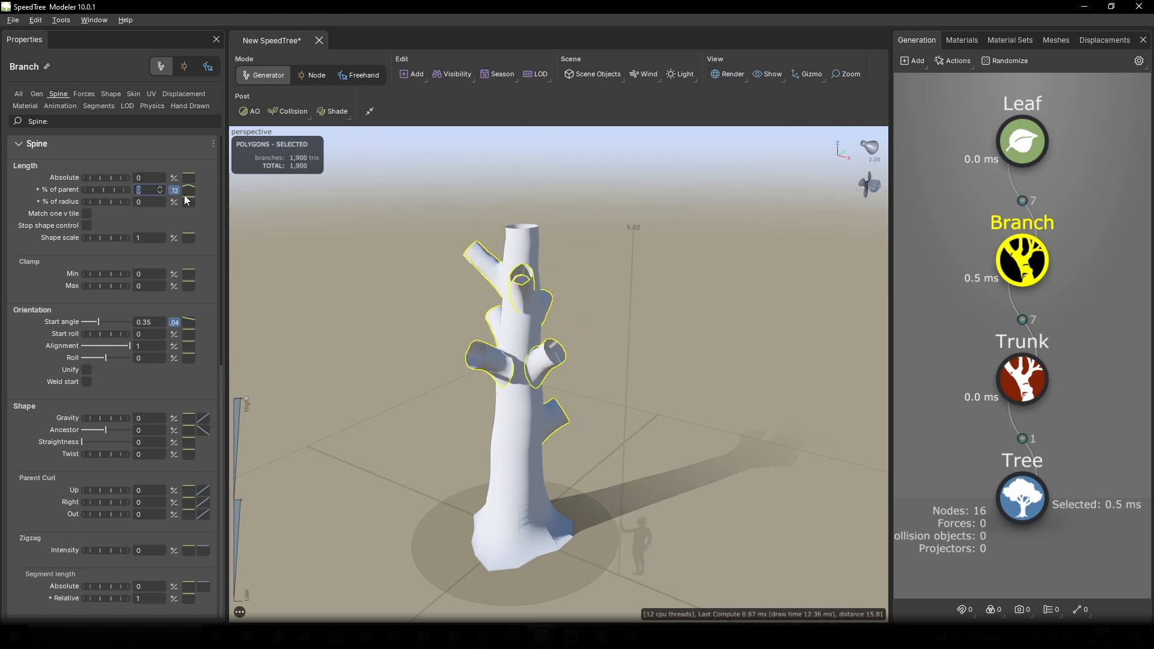
click(174, 191)
text(0.131)
key(Return)
mouse_move(92, 178)
mouse_down()
mouse_move(210, 180)
mouse_move(112, 170)
mouse_up()
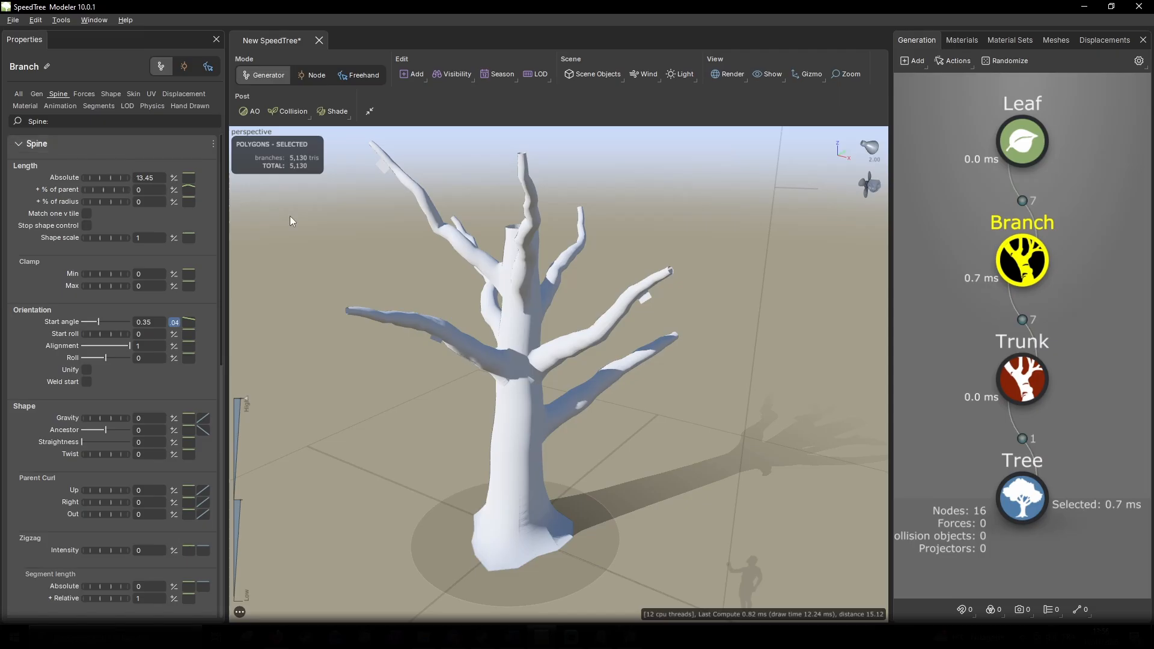
Step: Try varying the Trunk generator's absolute length while the branches use a fixed length
click(1024, 385)
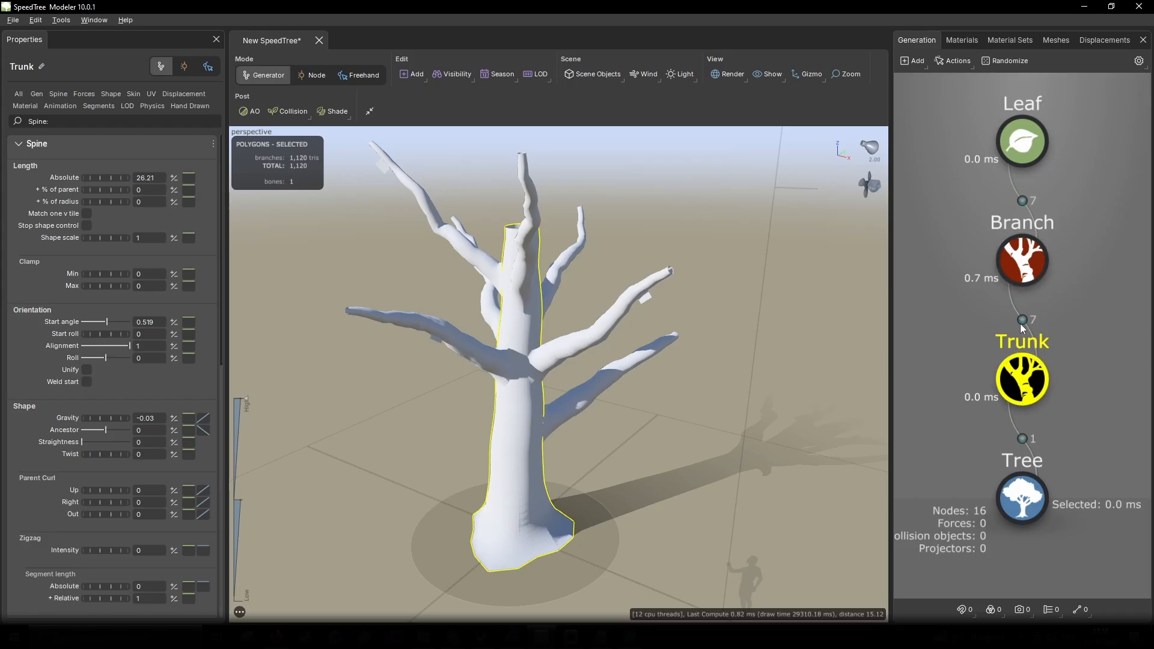
click(58, 94)
scroll(340, 249, down, 3)
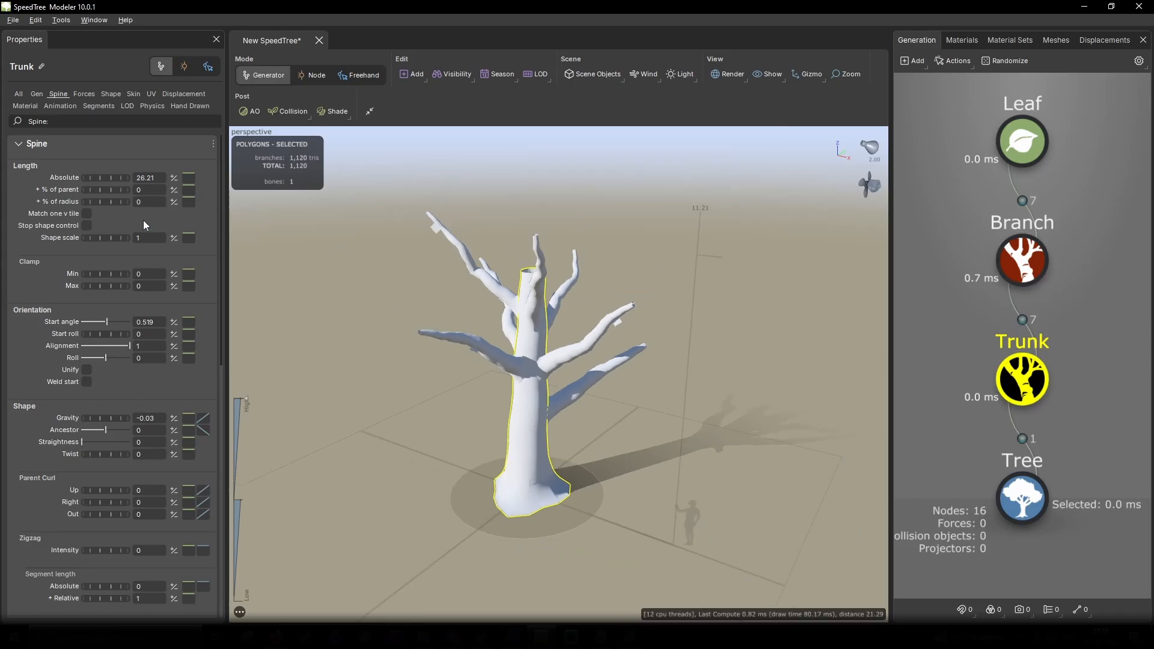
drag(86, 178, 118, 178)
drag(1153, 180, 953, 280)
Step: Set the Branch generator's absolute length to 0 and try % of parent at 0.2 and 0.5
click(1022, 259)
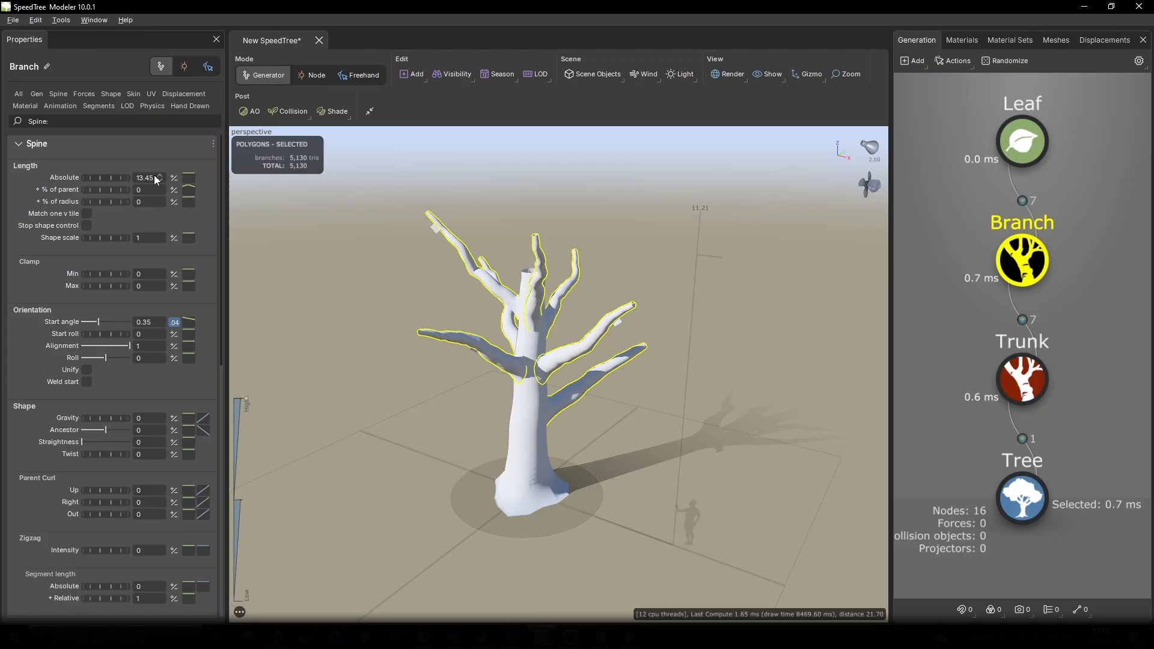
double_click(131, 177)
text(0)
double_click(124, 191)
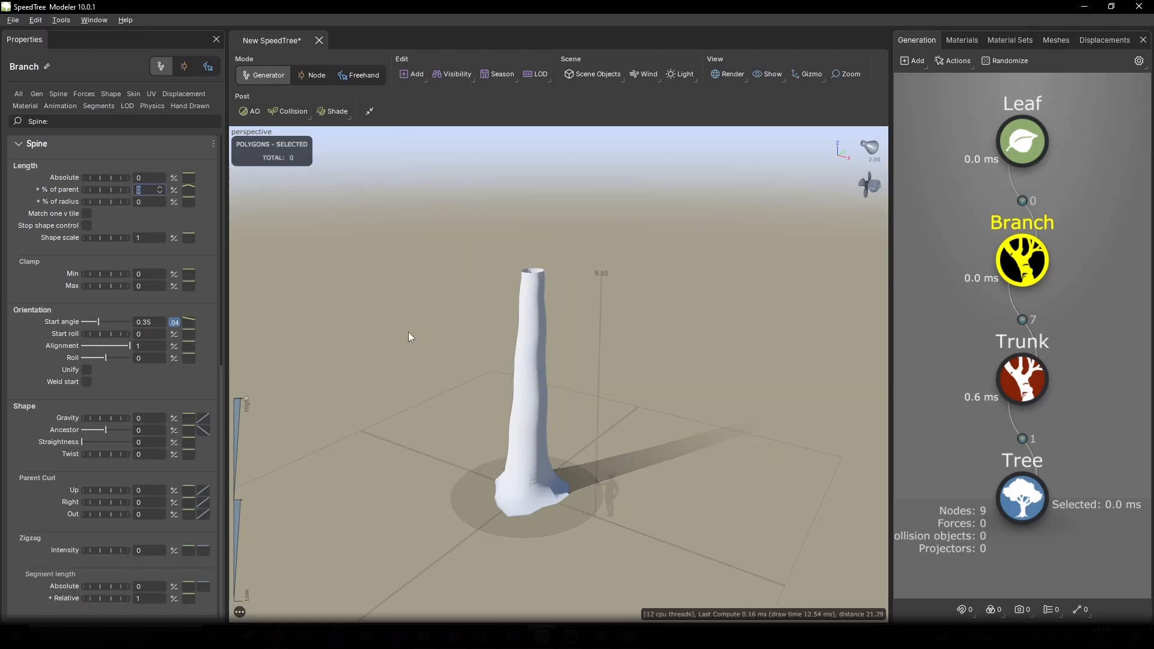
text(0.2)
key(Return)
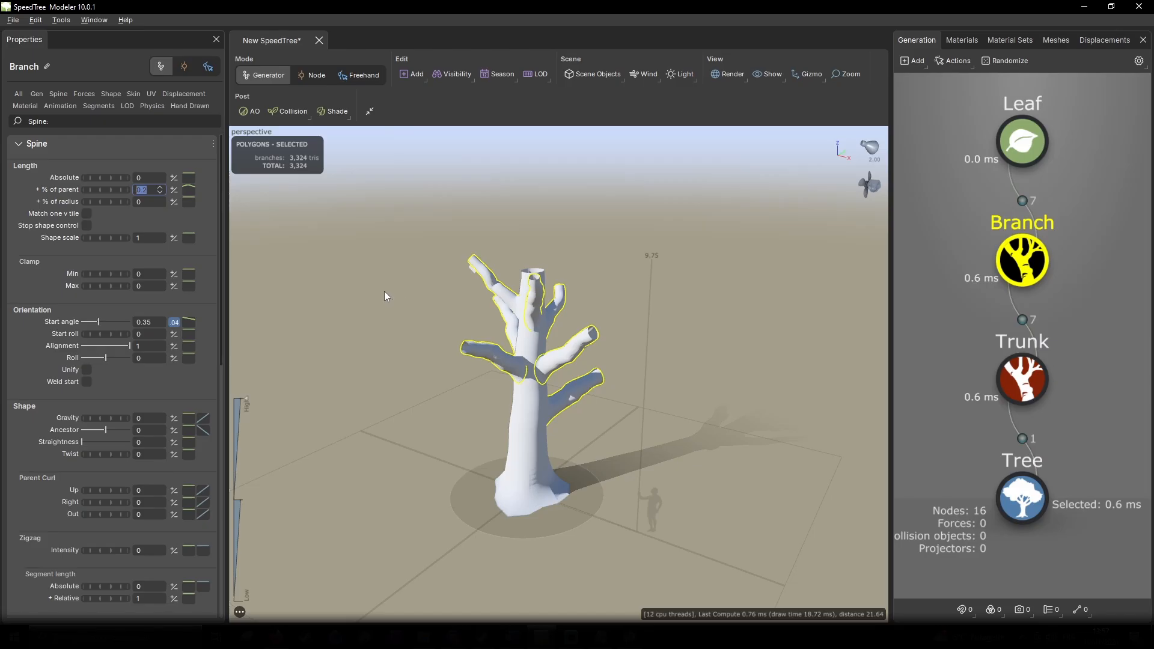
text(0.5)
key(Return)
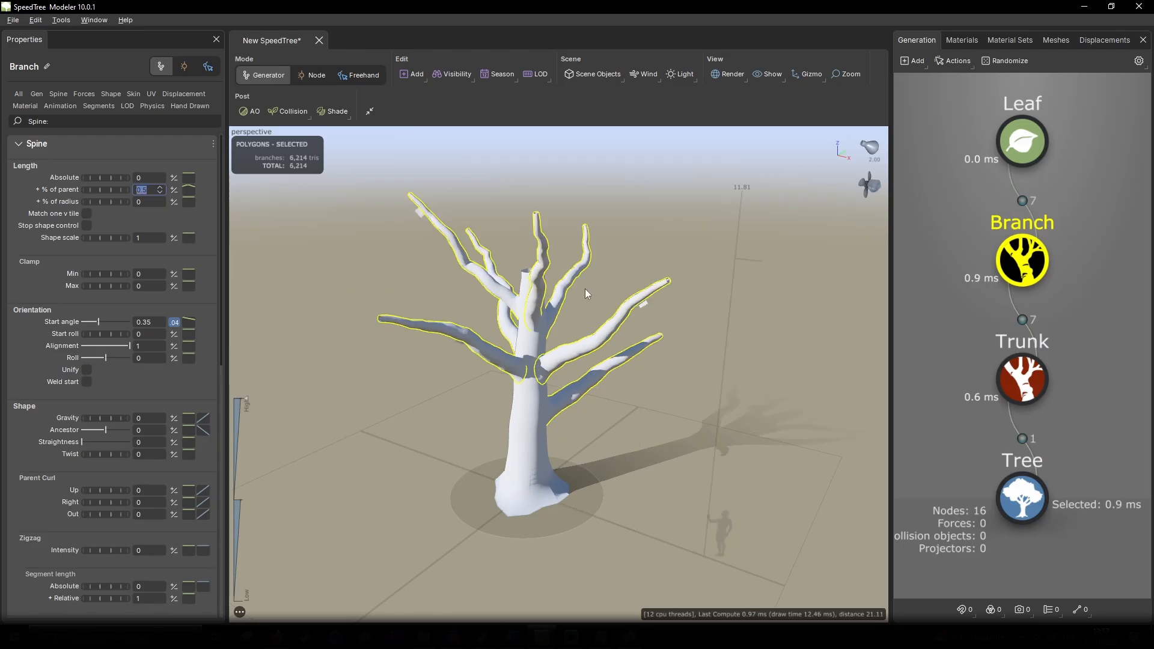
Step: Lengthen the Trunk generator to an absolute length of about 52.57 and check how the branches scale with it
click(1022, 385)
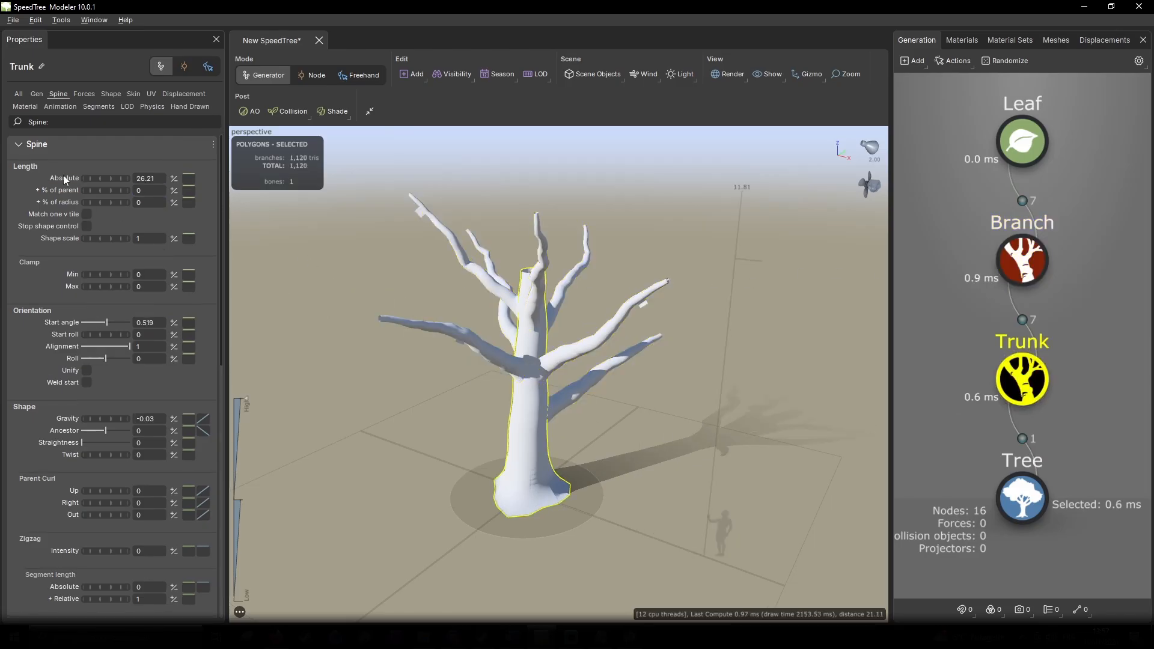
drag(95, 181, 1153, 120)
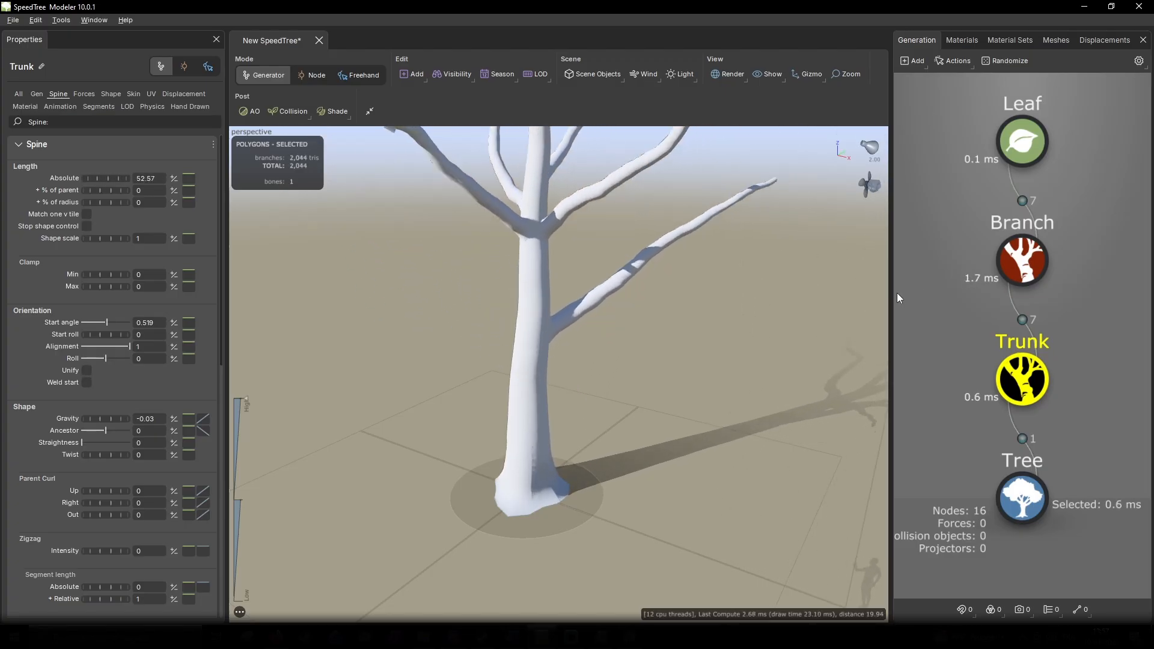
scroll(488, 277, down, 4)
middle_drag(488, 277, 485, 303)
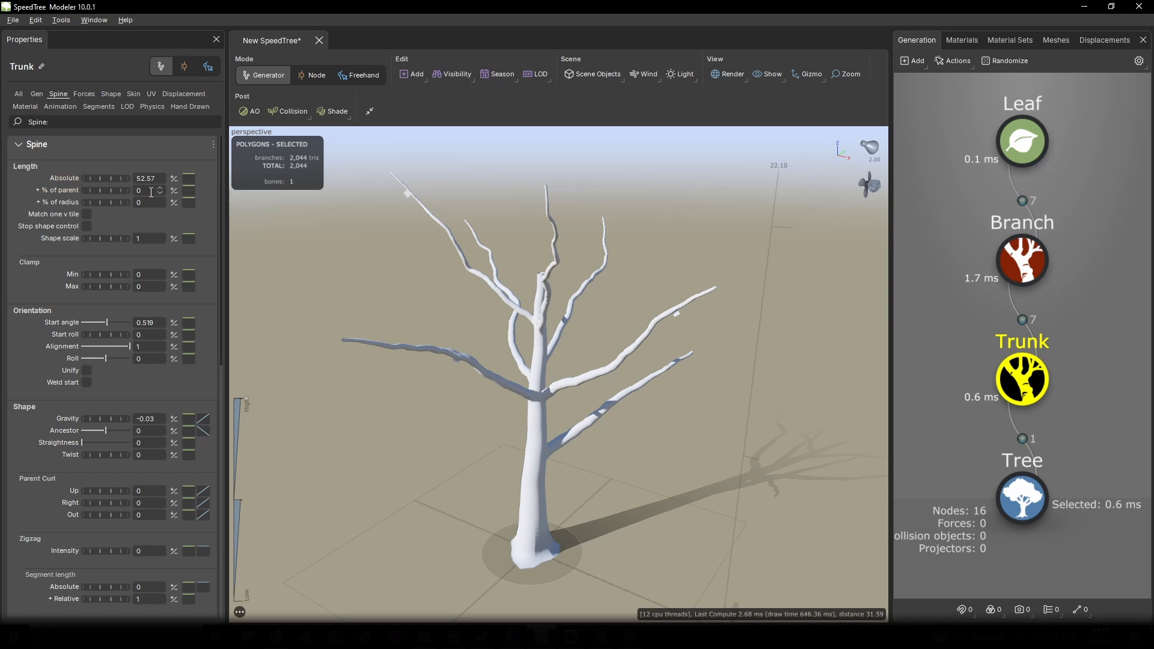
Step: Combine both length settings on the Branch generator: % of parent at 0.2 and an absolute length of 10
click(1029, 265)
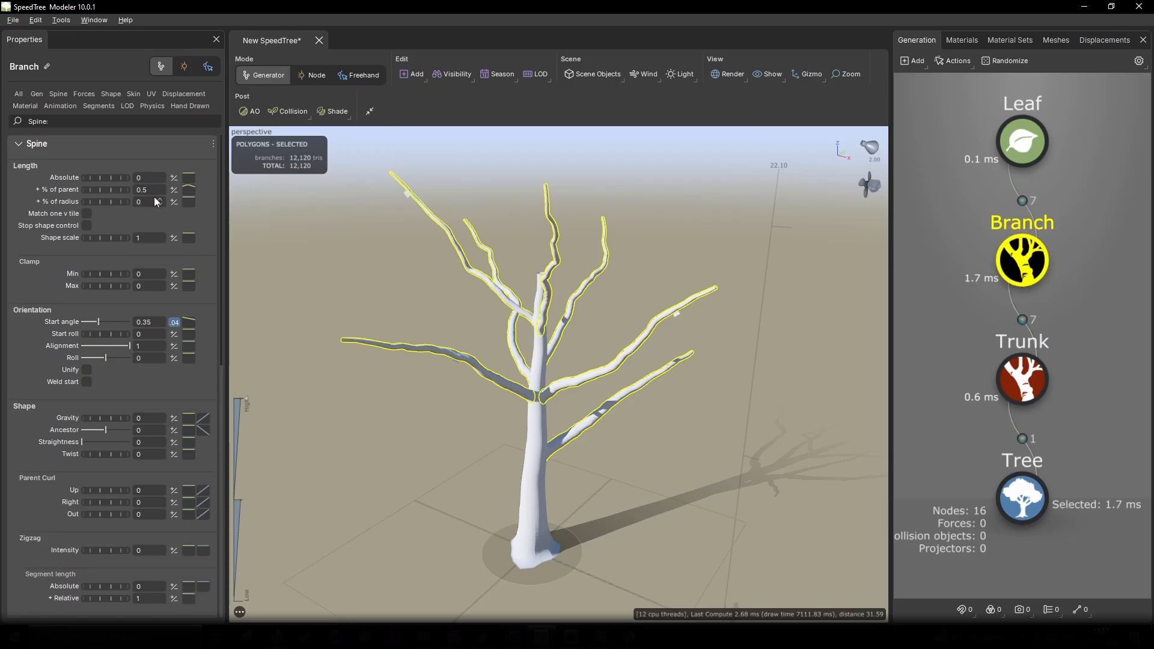
text(2)
key(Return)
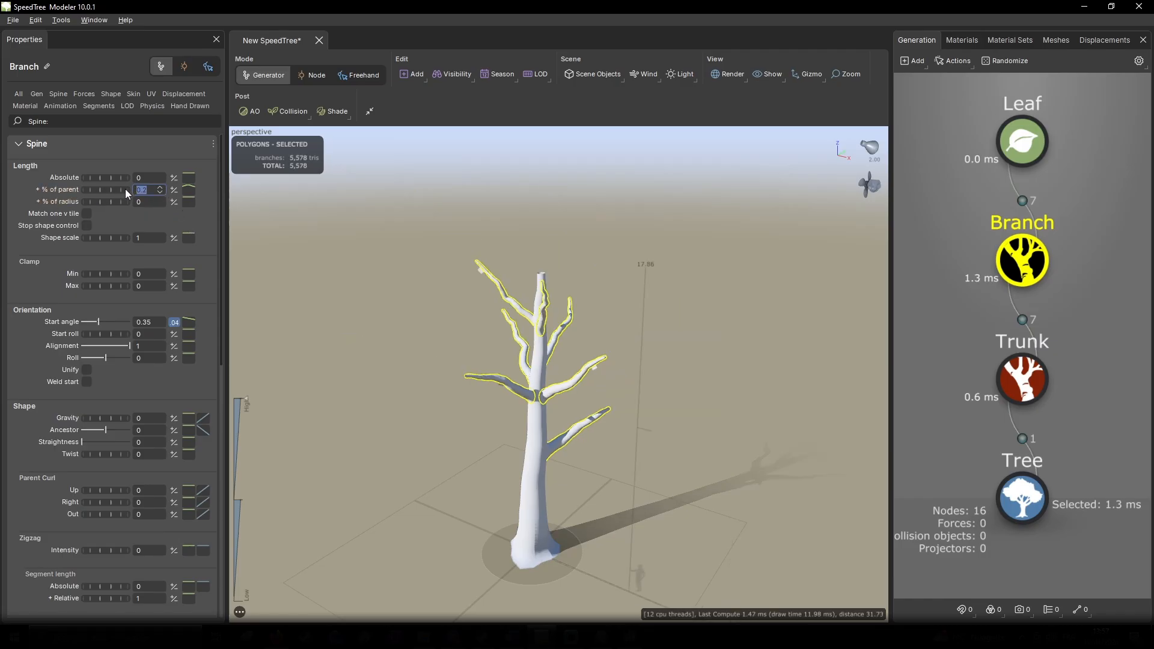
click(137, 178)
text(10)
key(Return)
scroll(324, 273, up, 3)
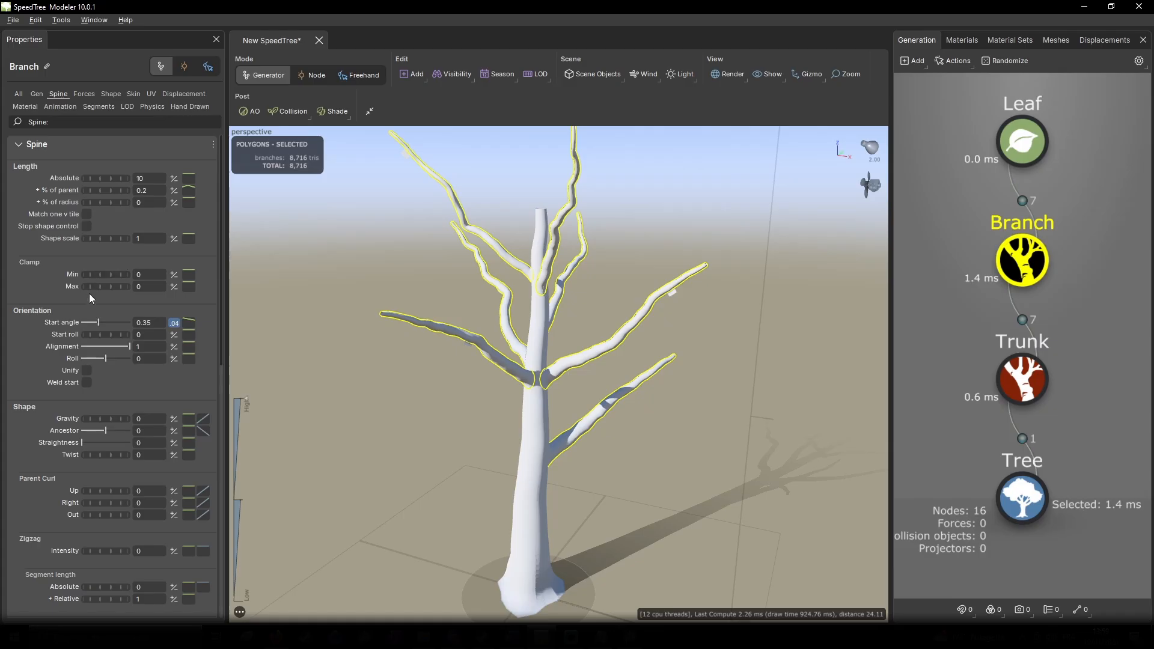
Step: Try the Branch generator's start angle at 0.795 and bring it to 0.554
mouse_move(99, 324)
mouse_down()
mouse_move(129, 336)
mouse_move(118, 336)
mouse_up()
drag(274, 346, 543, 300)
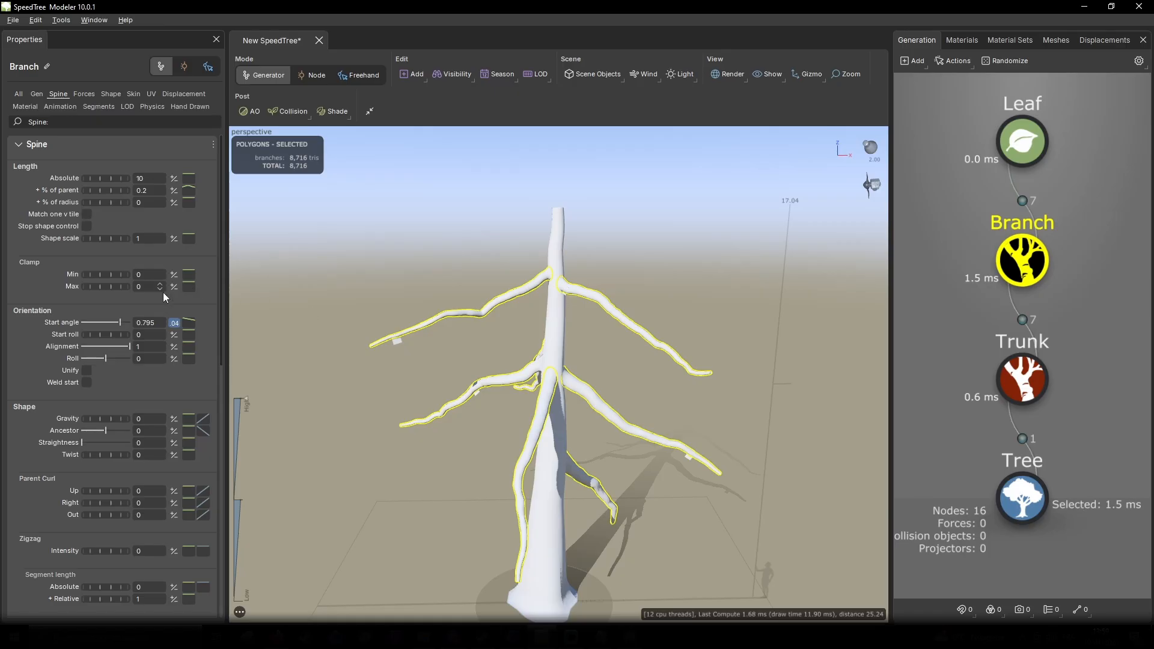
drag(120, 322, 109, 323)
Step: Reshape the branches with an upper branch's gizmo: absolute length 8.675, radius 0.656 of the parent and start angle about 0.432
click(613, 268)
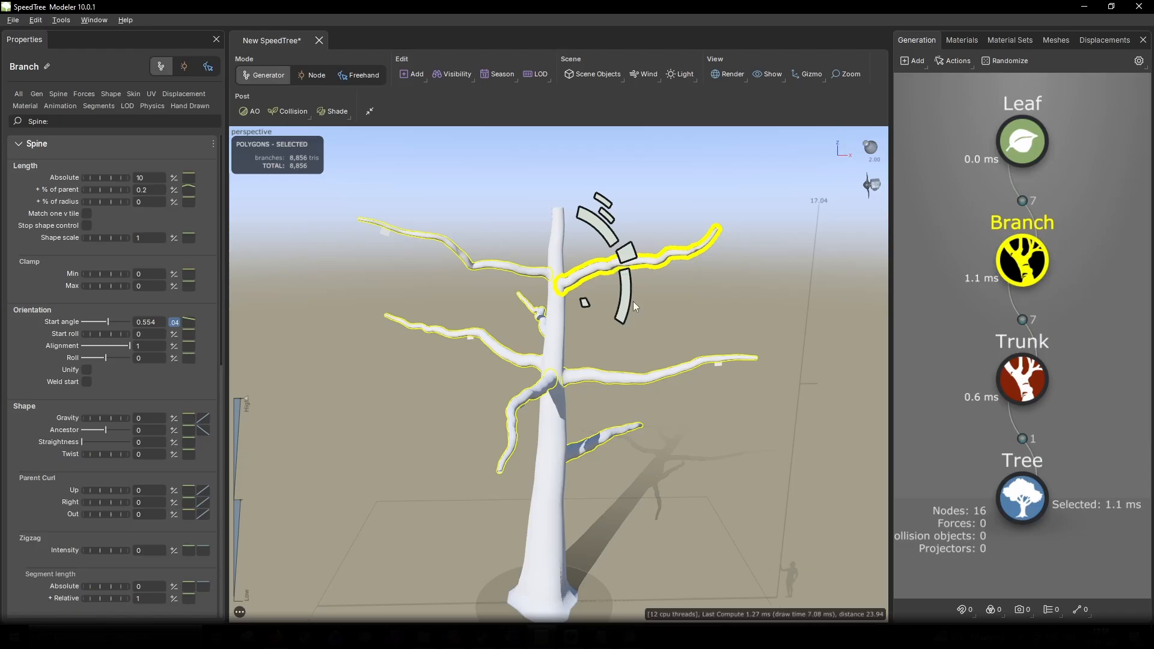
drag(625, 290, 589, 302)
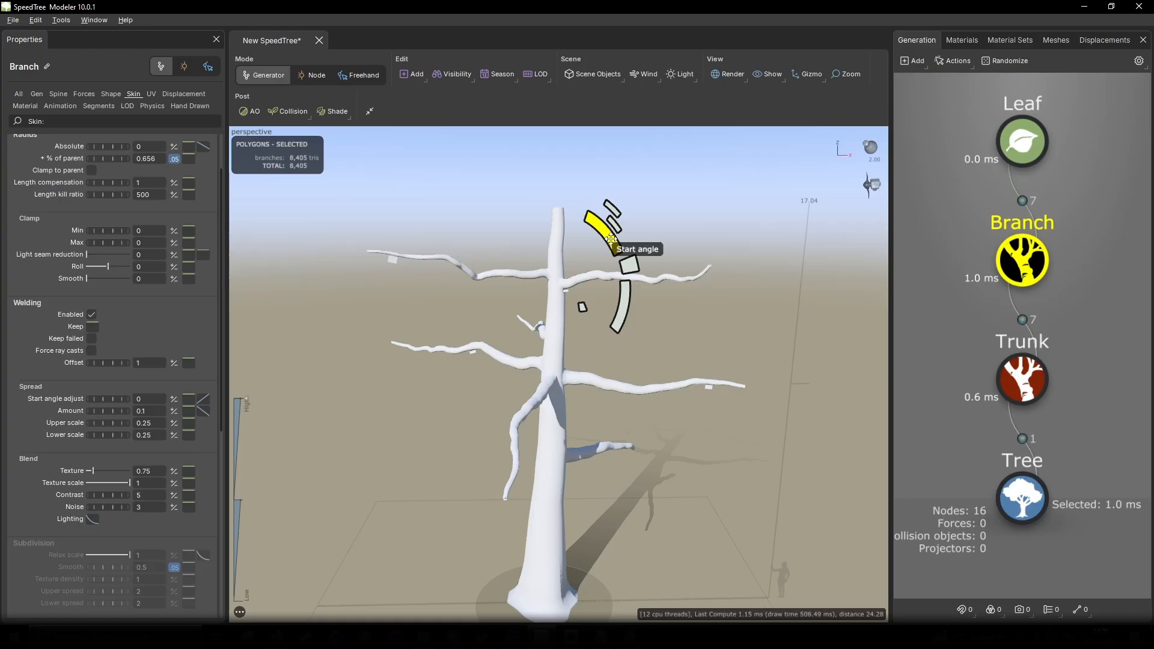
drag(611, 238, 568, 217)
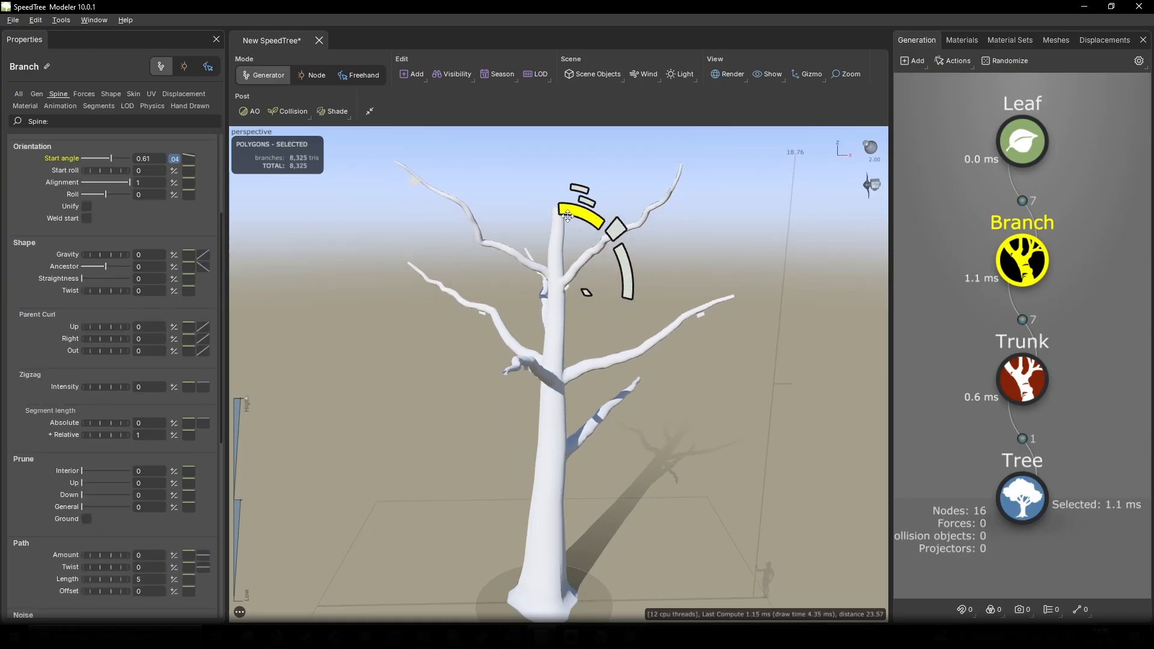
Step: Try a gravity of 0.07 on the Branch generator and bend the branches upward with a gravity of -0.057
scroll(142, 179, down, 3)
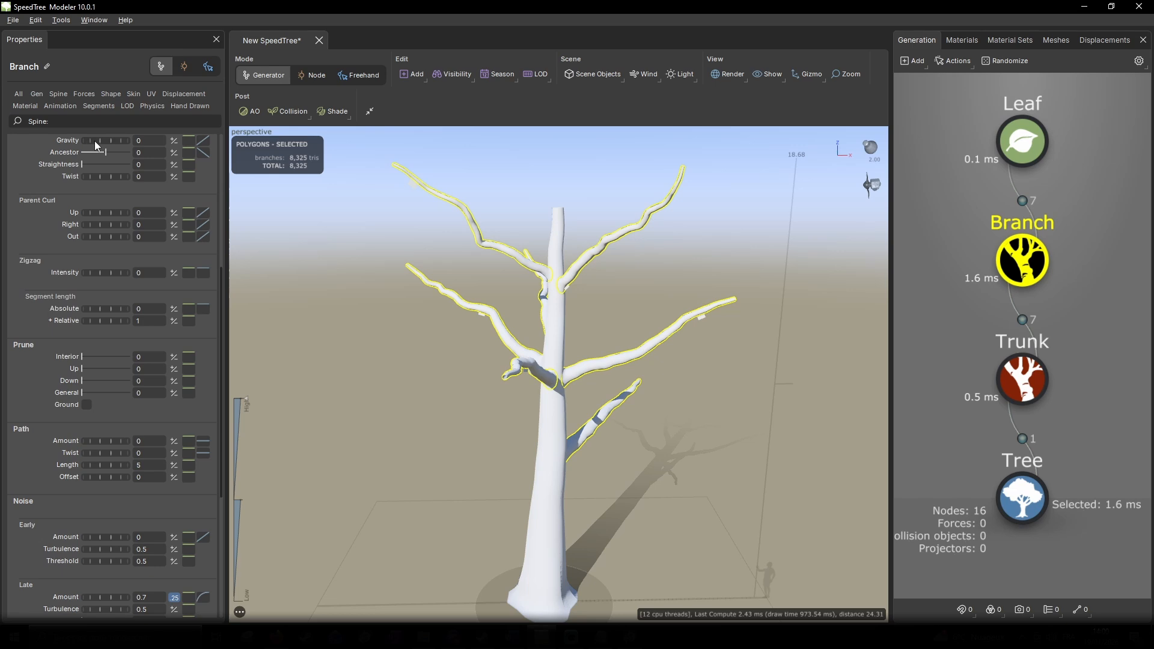
drag(95, 141, 98, 143)
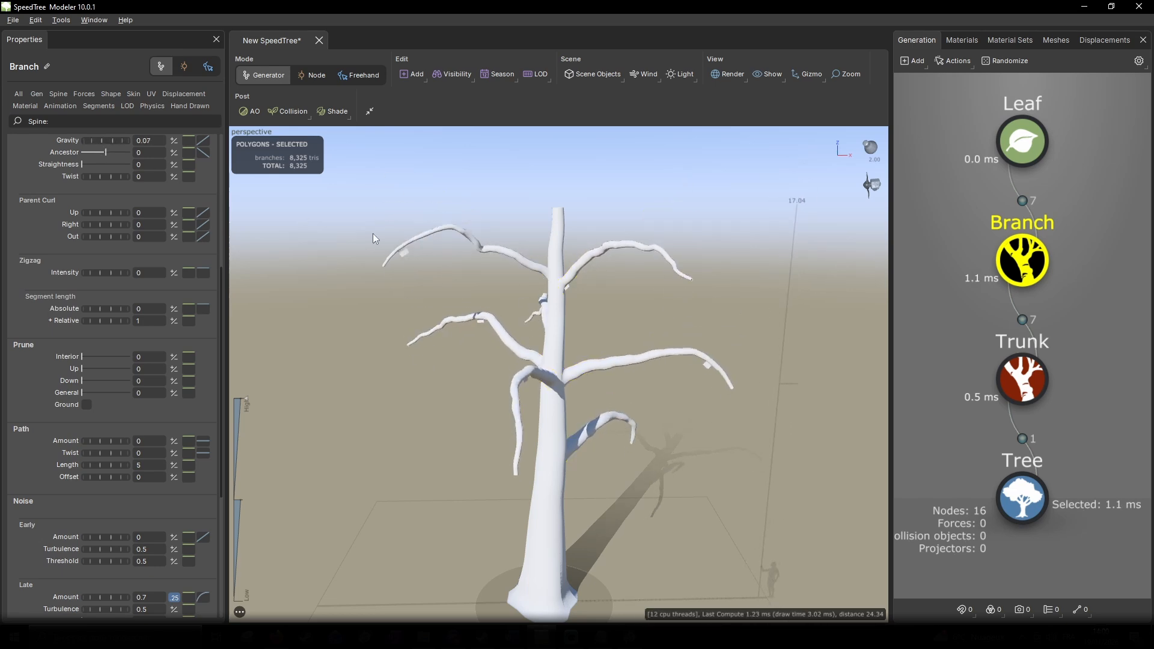
click(494, 253)
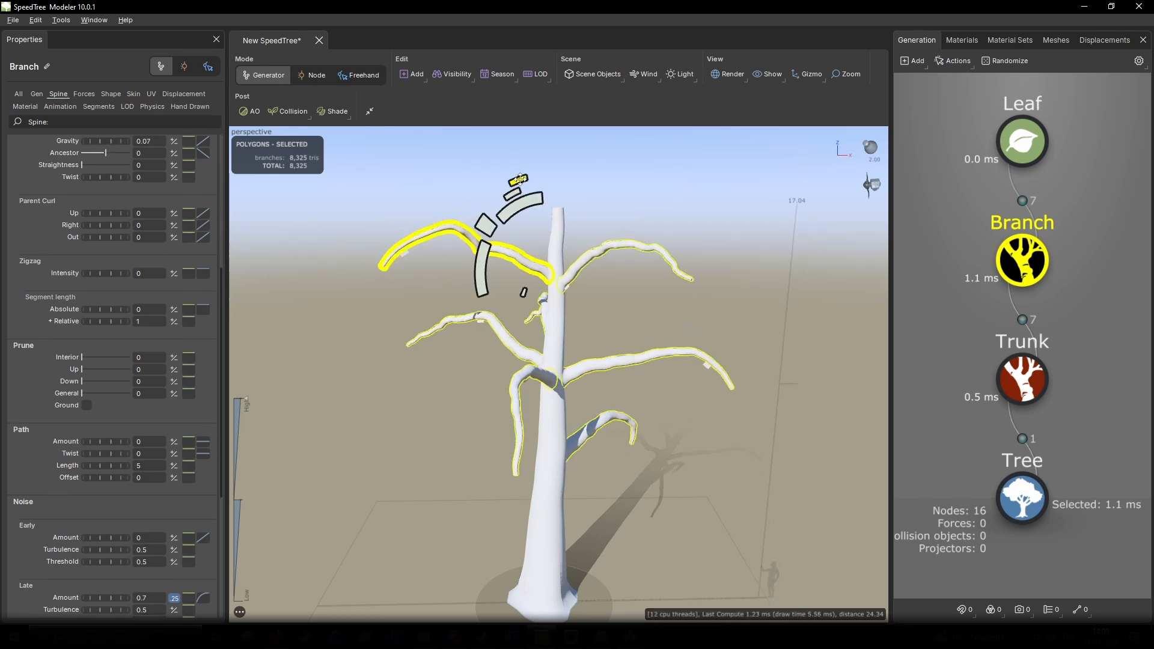
drag(520, 180, 511, 223)
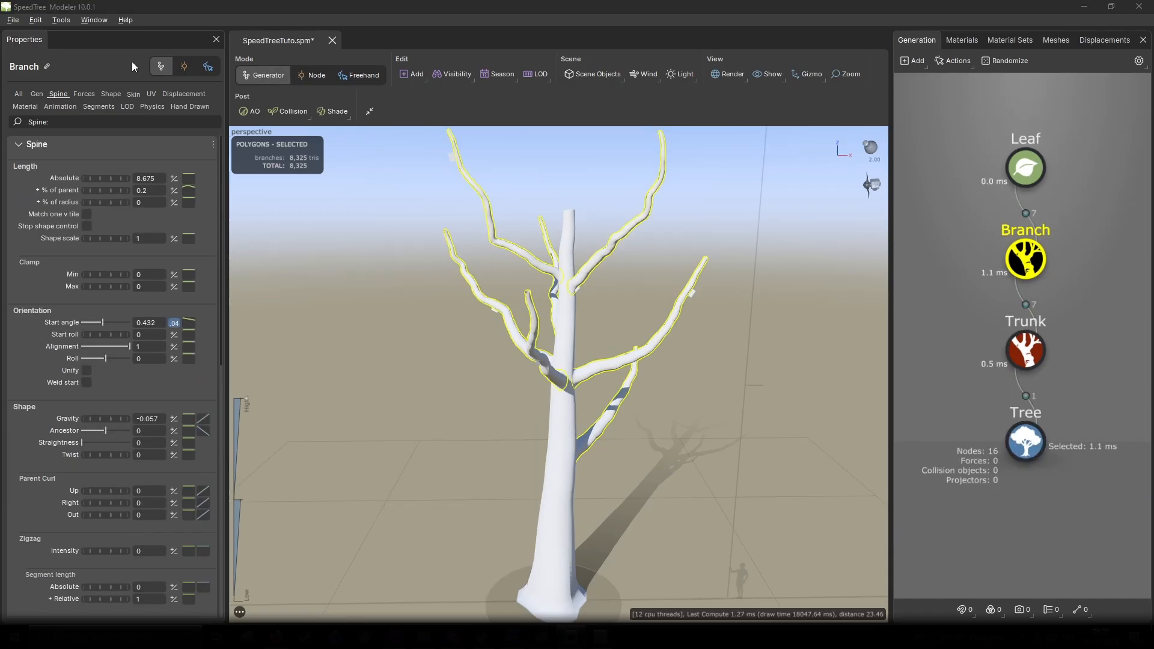
Step: Try different absolute and parent-relative radius values in the Branch generator's skin properties, undoing each change
click(134, 95)
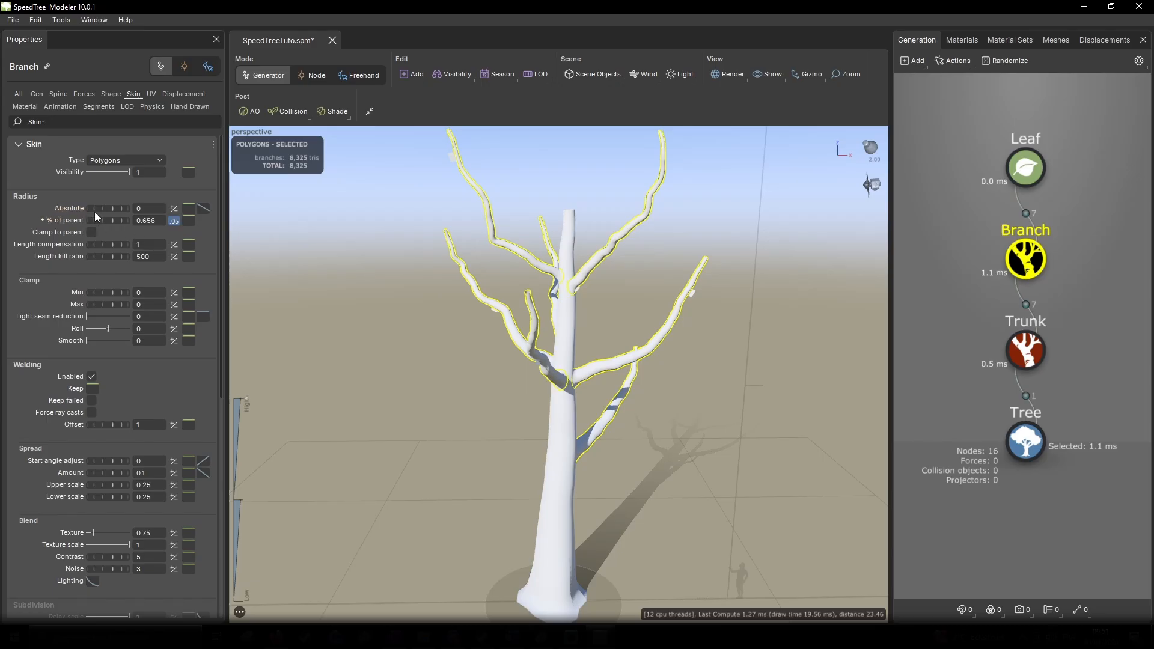
drag(92, 207, 601, 229)
key(ctrl+z)
drag(91, 221, 272, 243)
drag(143, 250, 168, 250)
key(ctrl+z)
Step: Try the clamp-to-parent option together with a different absolute radius on the branches, and undo the change
click(92, 232)
drag(95, 208, 479, 279)
key(ctrl+z)
Step: Compare the joints between branches and trunk up close with the Branch generator's welding disabled and enabled again
scroll(568, 398, up, 5)
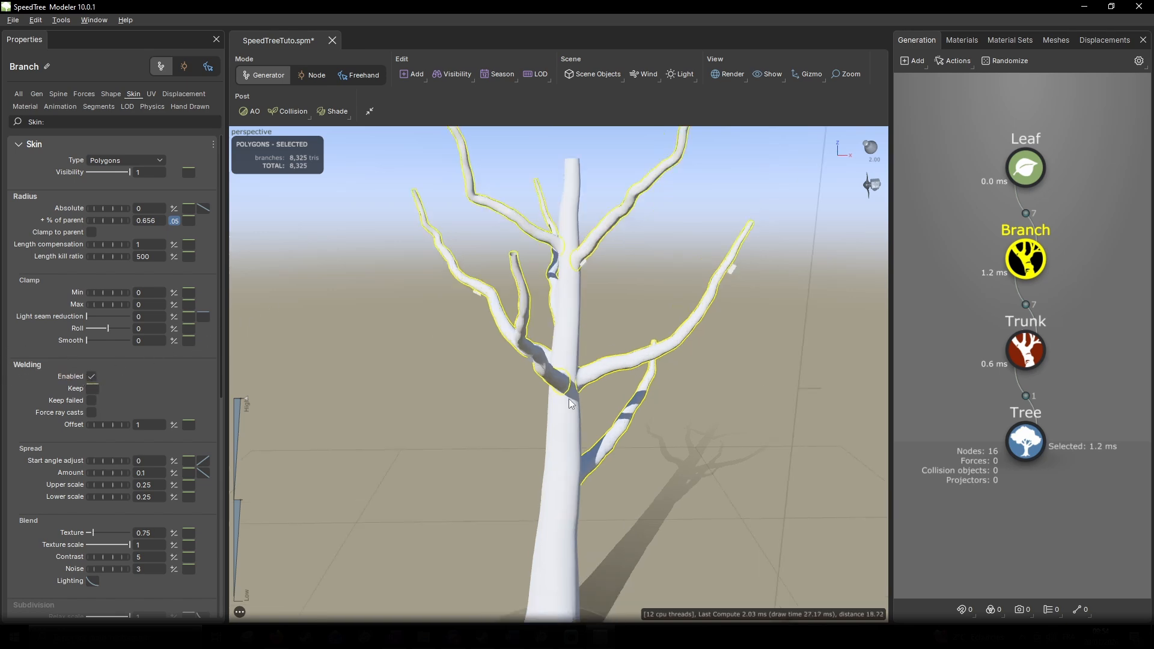
scroll(571, 392, up, 4)
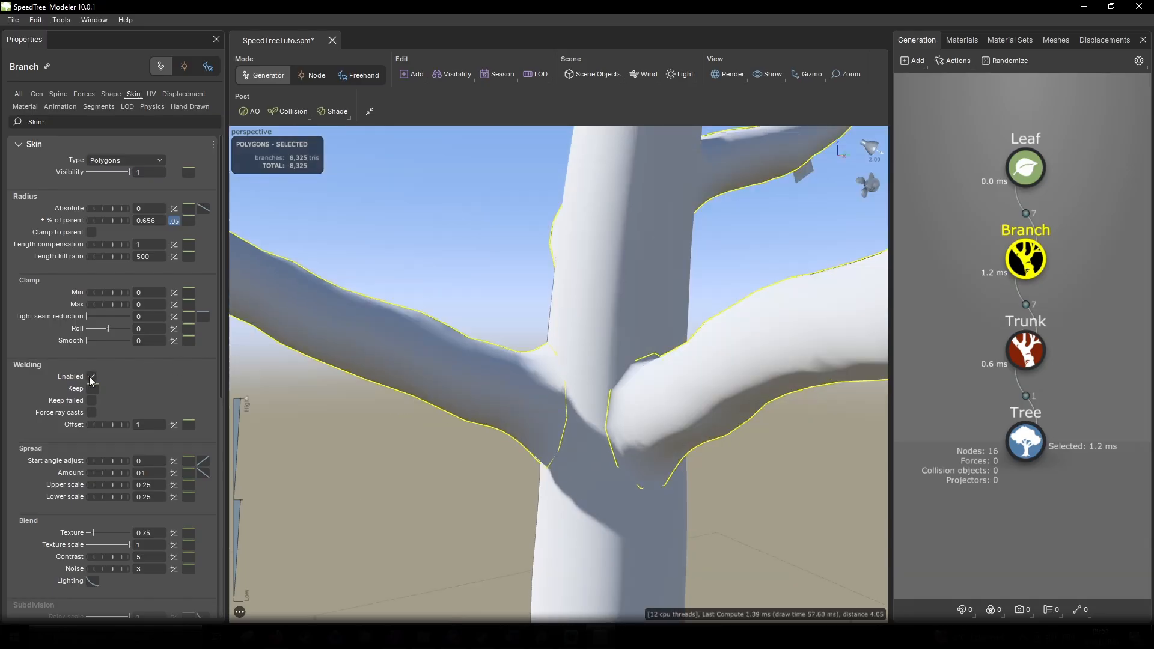
click(91, 377)
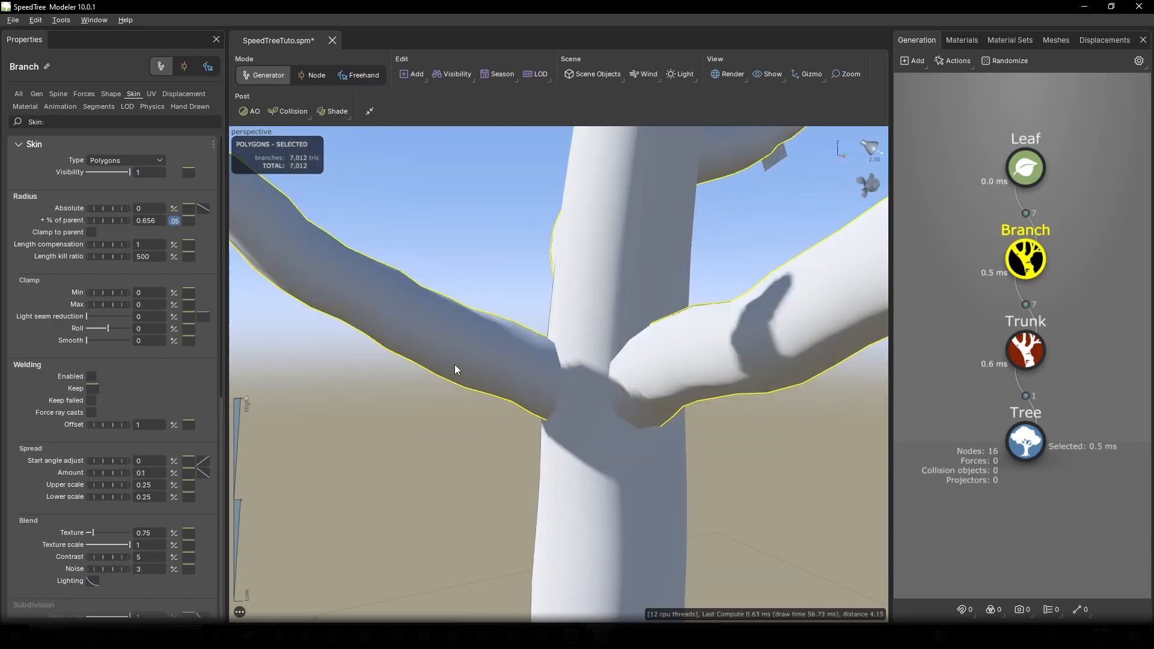
drag(455, 364, 376, 346)
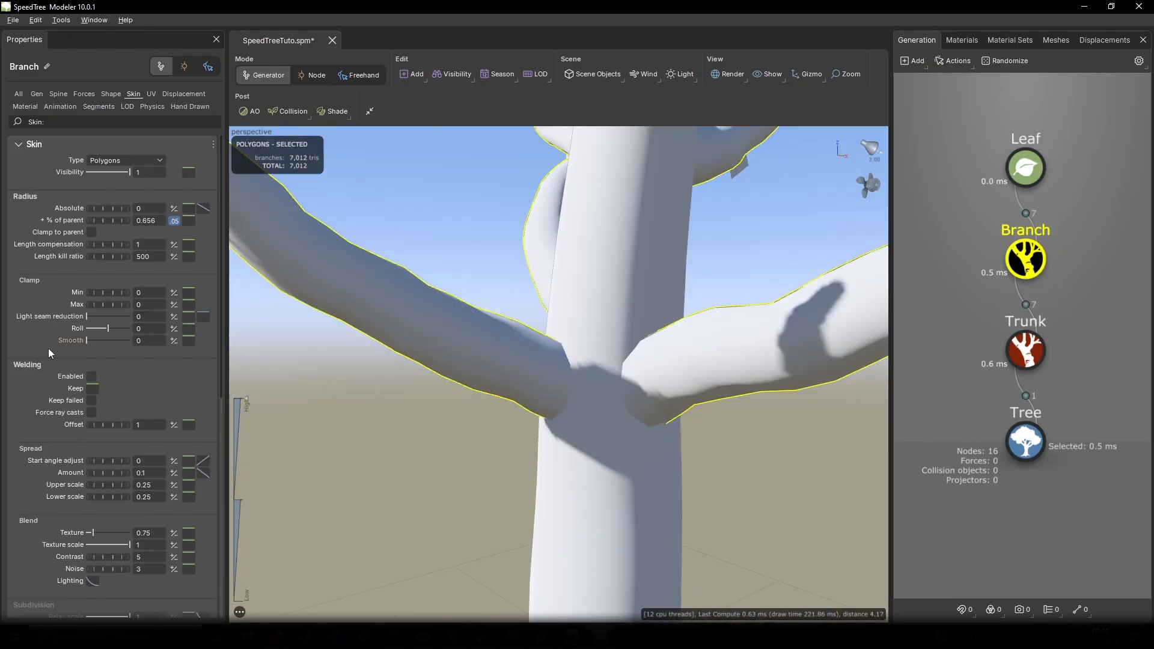
click(91, 376)
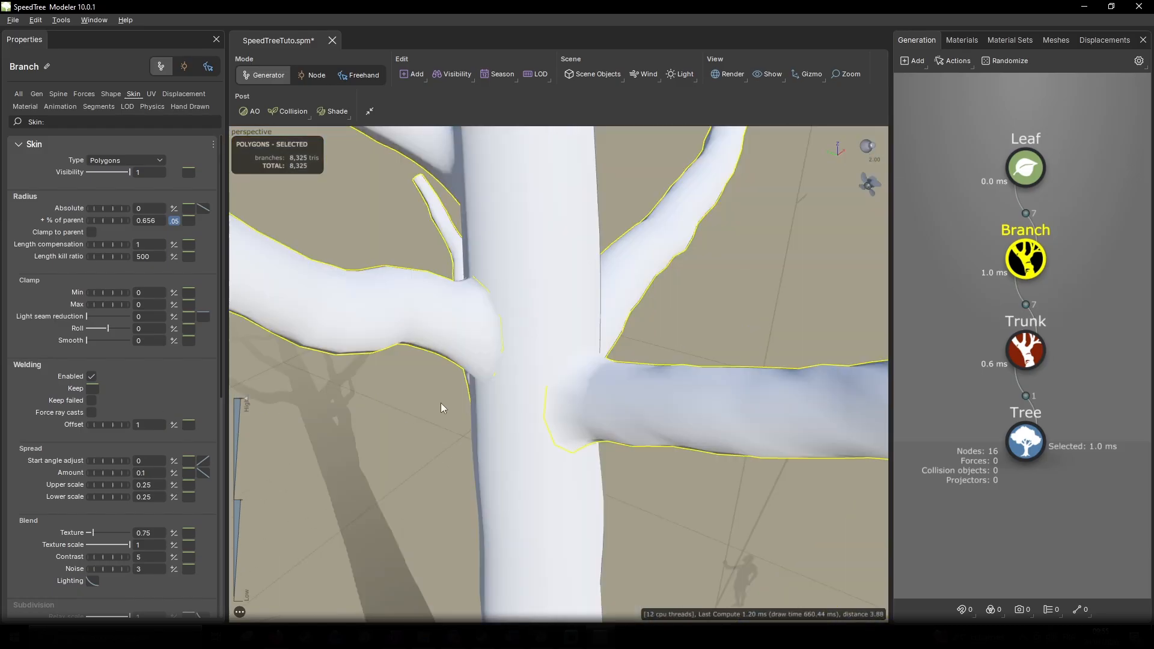
drag(439, 403, 406, 285)
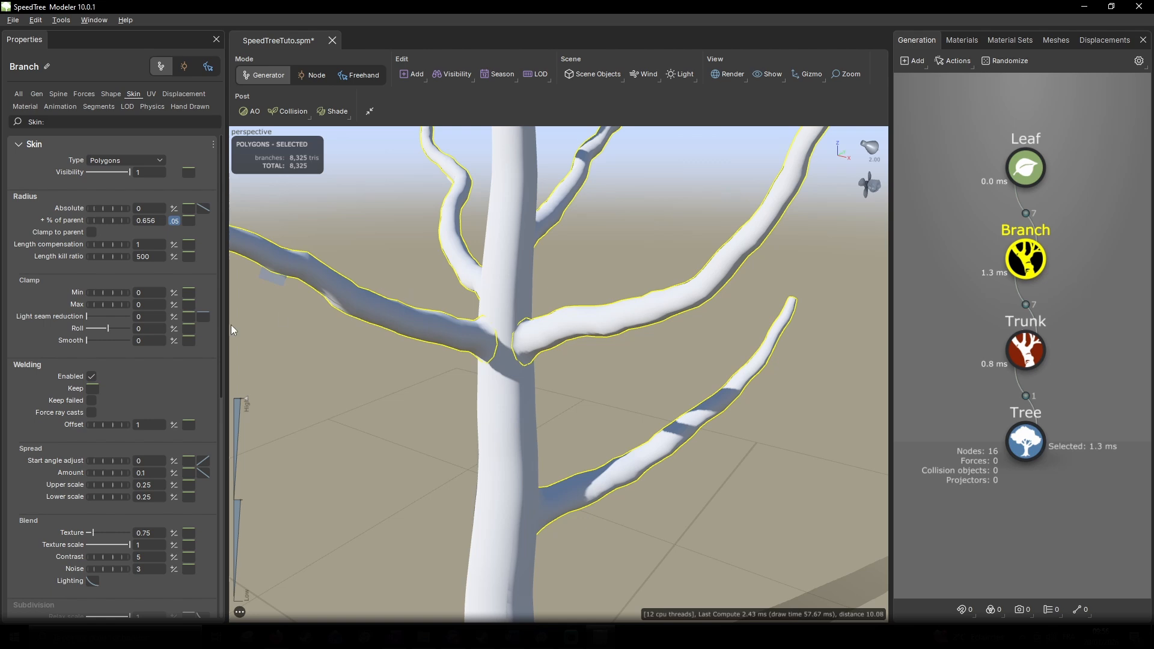
Step: Try a start angle adjust of 1.11 and a spread amount of 1.05 on the Branch generator's welded joints
scroll(457, 340, up, 8)
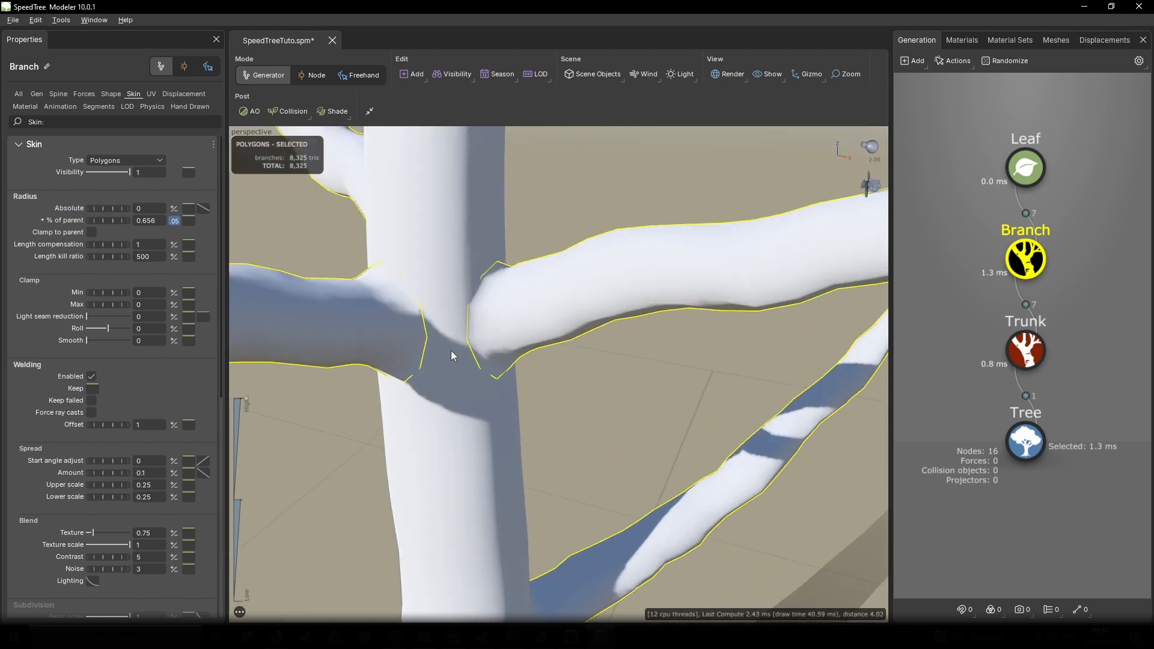
drag(445, 340, 413, 350)
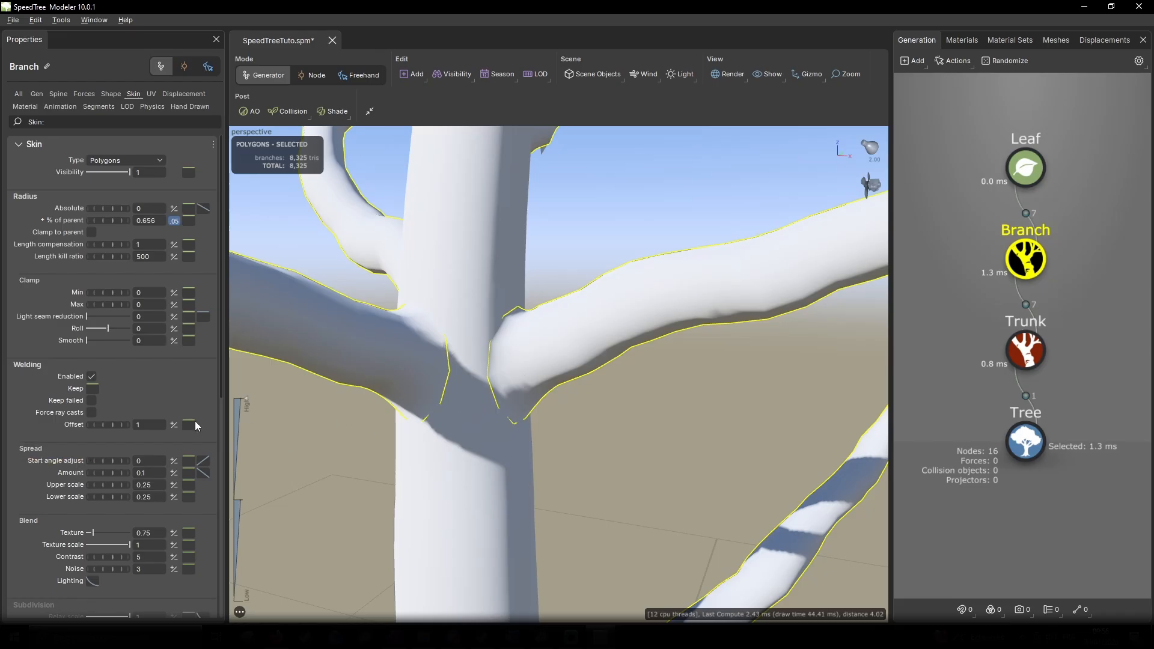
mouse_move(95, 460)
mouse_down()
mouse_move(619, 423)
mouse_move(154, 450)
mouse_move(294, 448)
mouse_move(140, 461)
mouse_move(164, 475)
mouse_move(75, 470)
mouse_move(100, 471)
mouse_up()
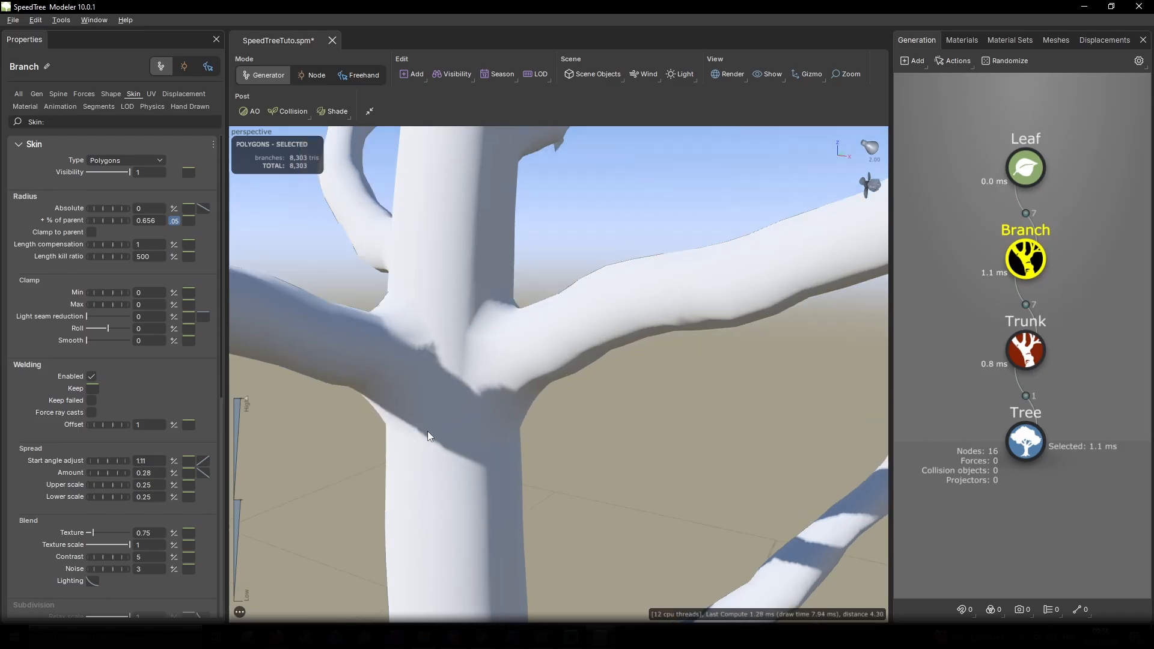
drag(427, 431, 383, 465)
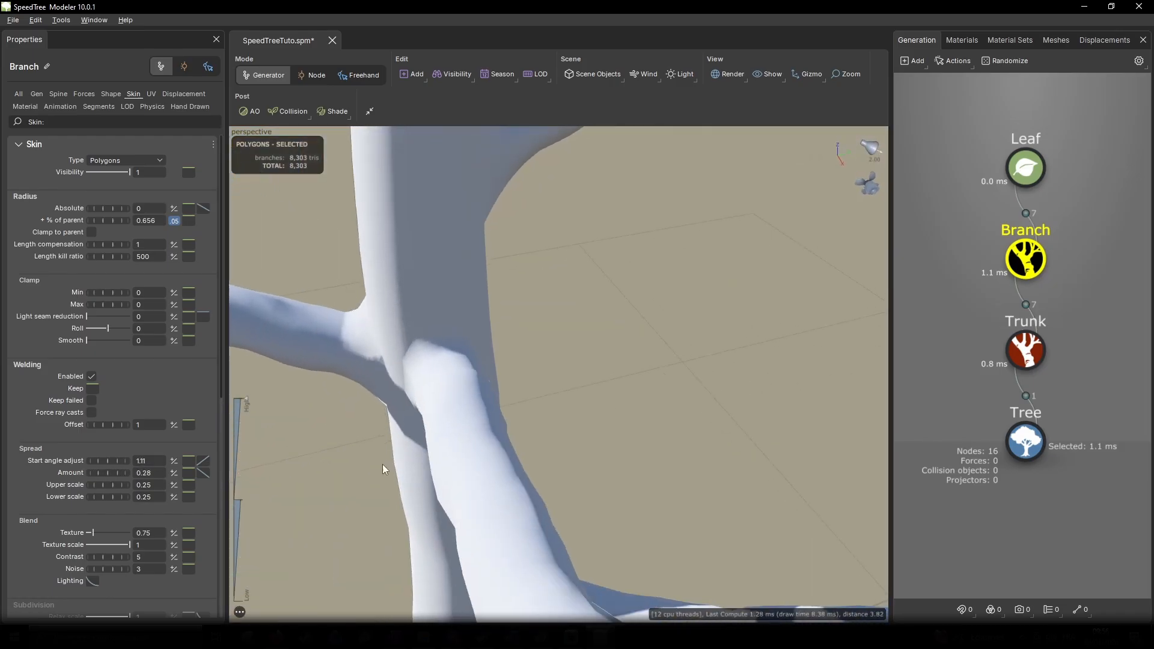
drag(100, 471, 140, 467)
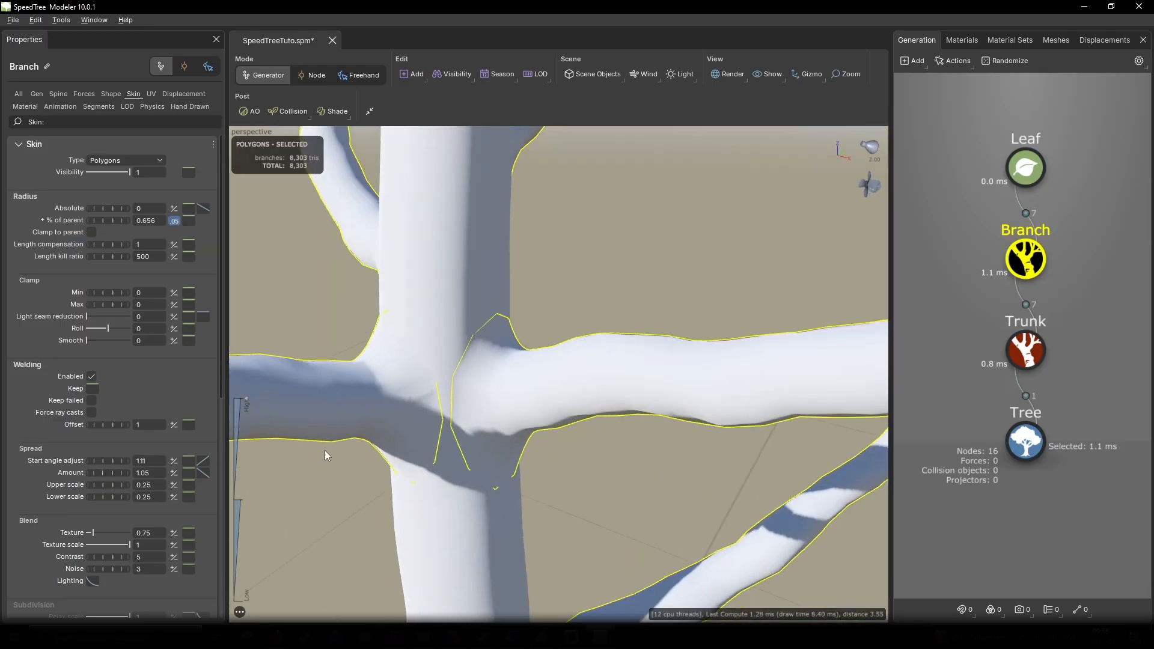
drag(324, 450, 333, 423)
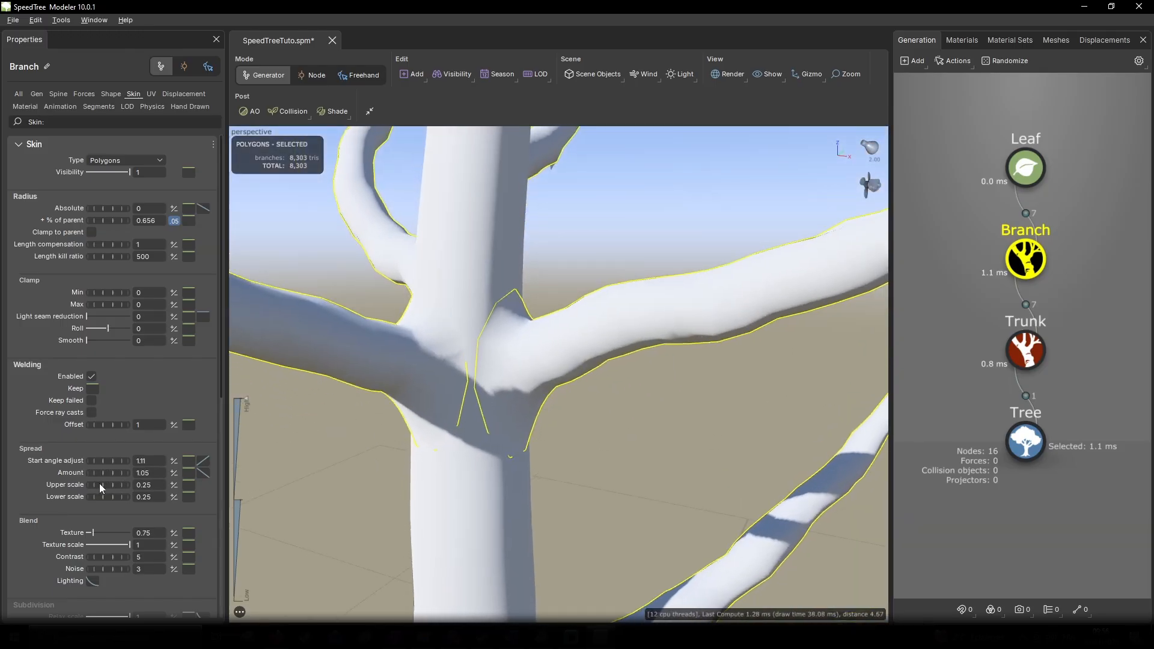
Step: Try an upper spread scale of 0.76 and a lower scale of 0.34 on the branch welds, and undo the spread changes
mouse_move(99, 483)
mouse_down()
mouse_move(203, 471)
mouse_move(103, 496)
mouse_move(160, 500)
mouse_move(86, 493)
mouse_up()
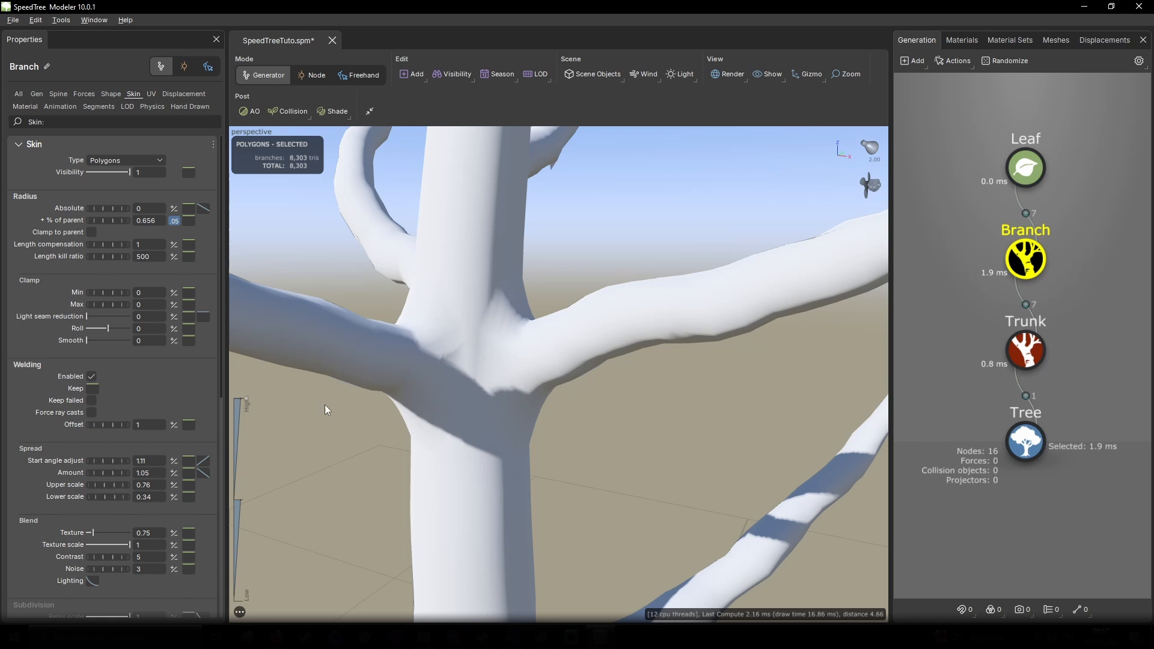
drag(324, 405, 353, 436)
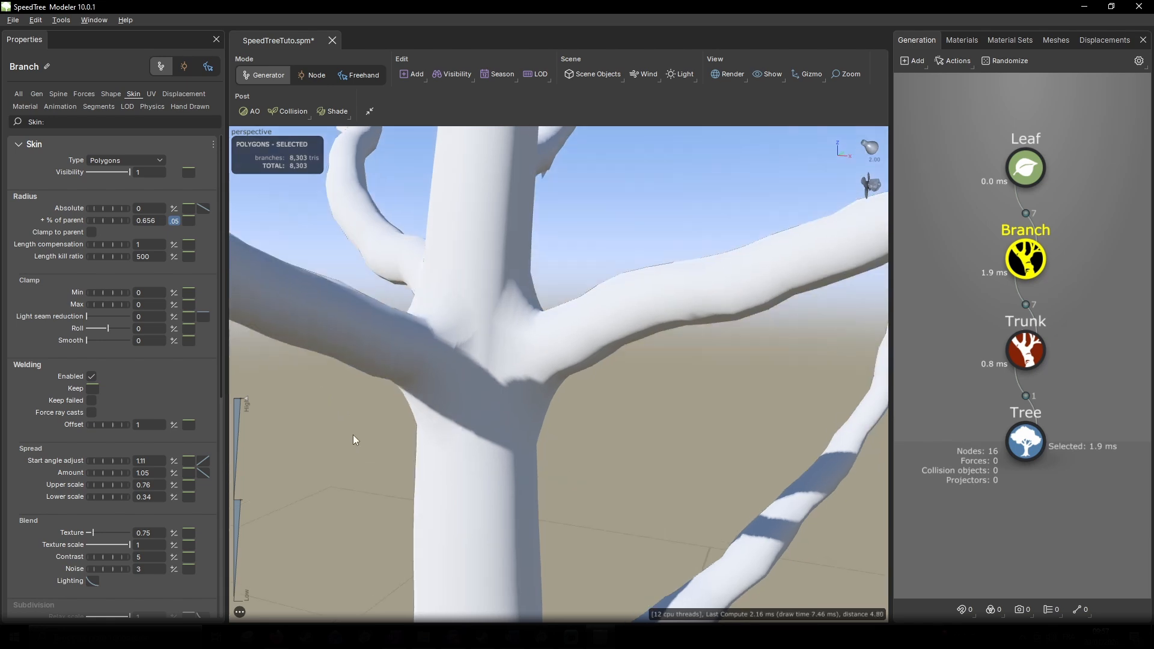
scroll(352, 435, down, 10)
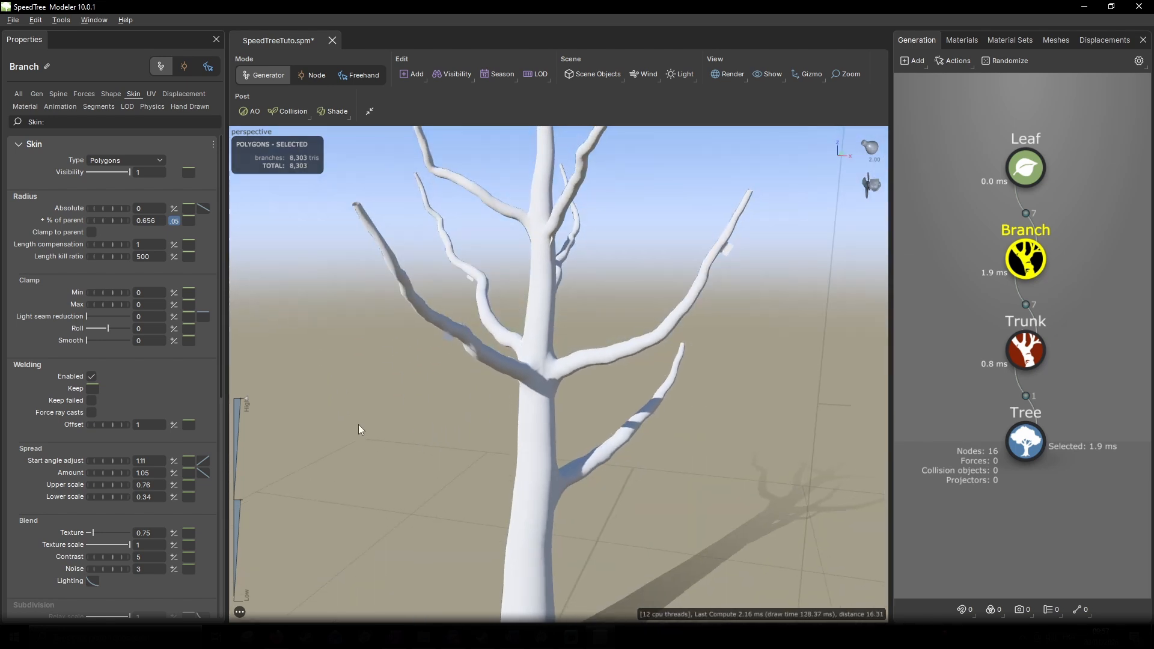
key(ctrl+z)
key(ctrl+z)
key(ctrl+z)
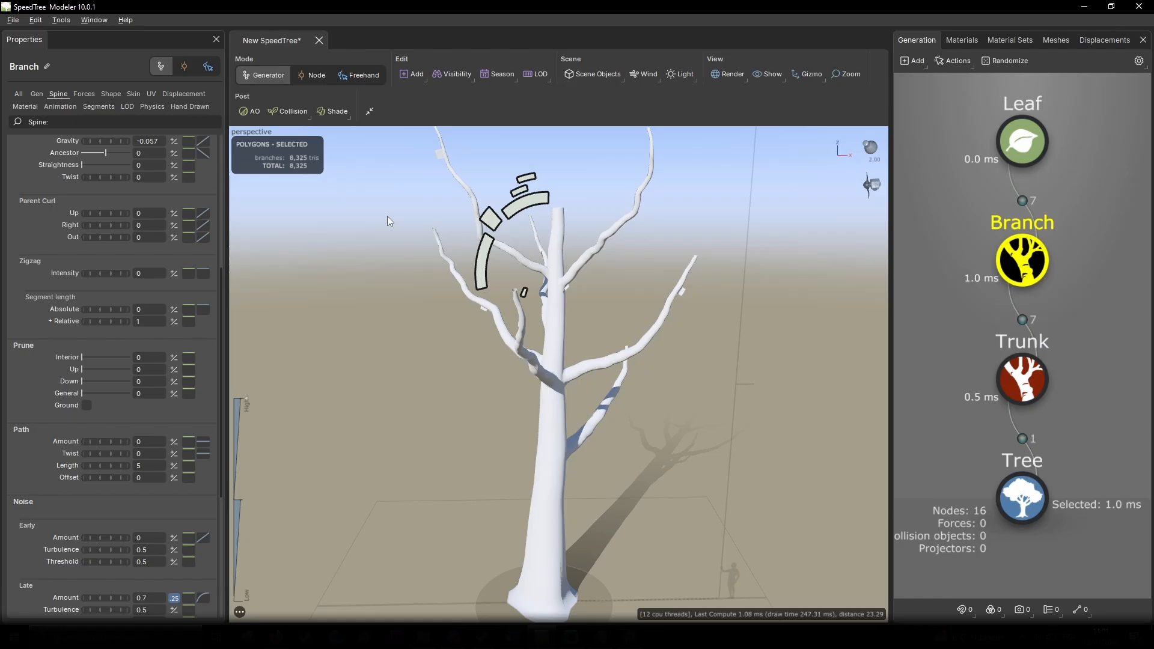
Step: Set the Leaf generator's absolute generation number to 150
click(1013, 154)
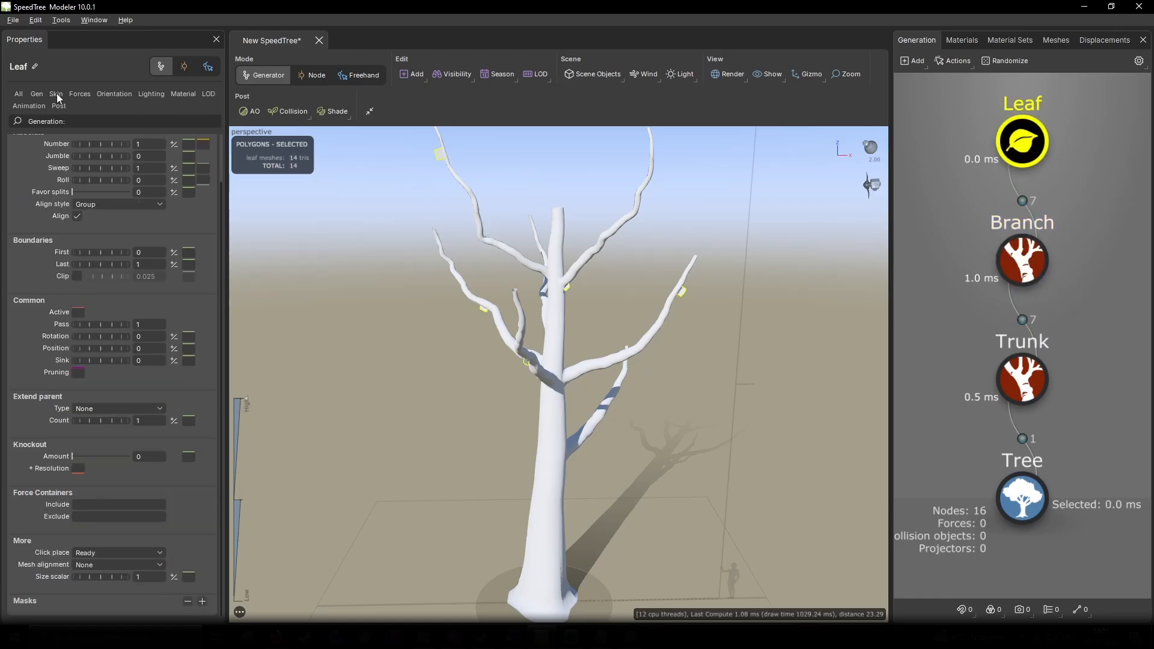
click(36, 93)
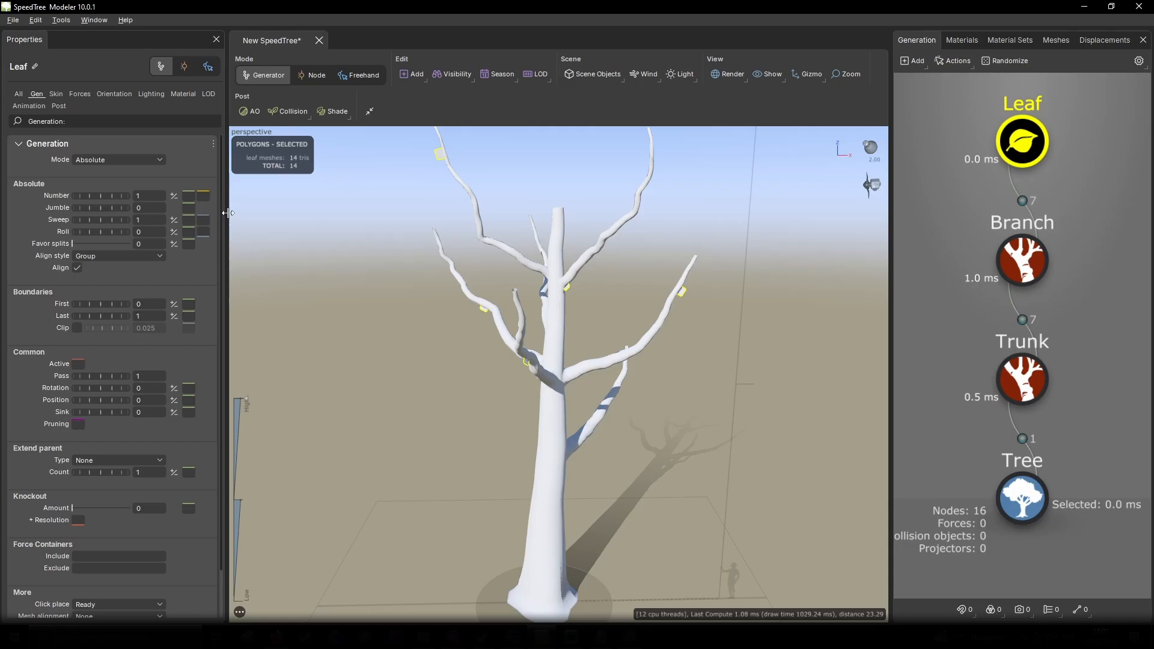
drag(363, 220, 575, 362)
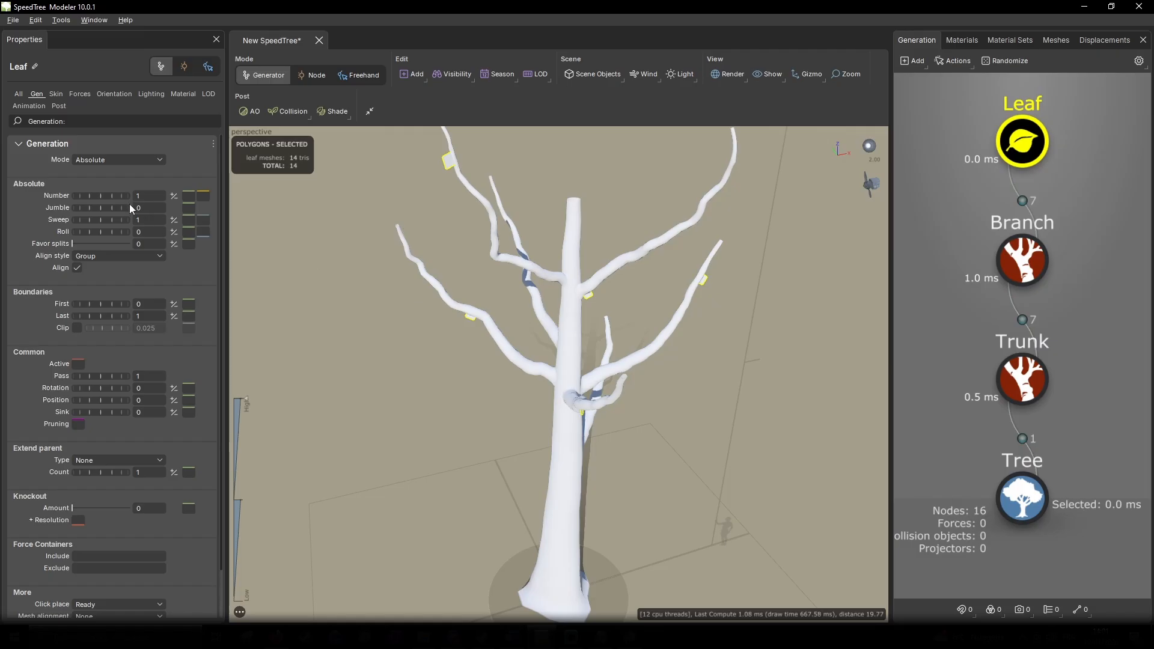
click(142, 195)
text(150)
key(Return)
drag(361, 391, 343, 359)
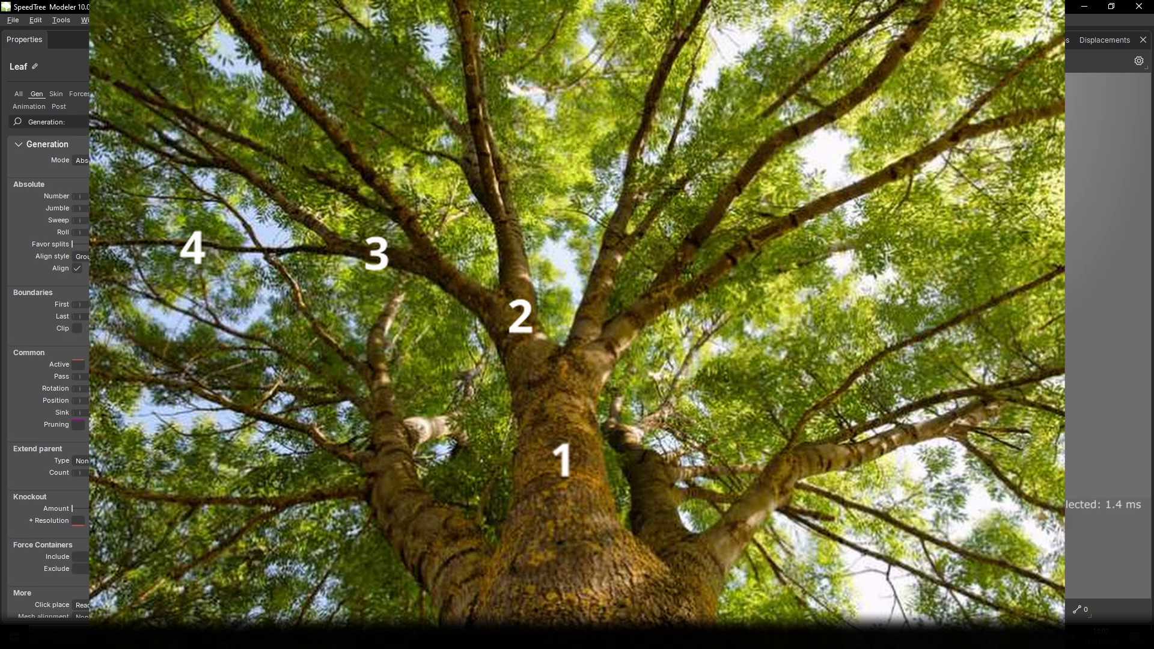
Step: Add a new Branch generator as a child of the existing Branch generator, beside the Leaf generator
click(1008, 271)
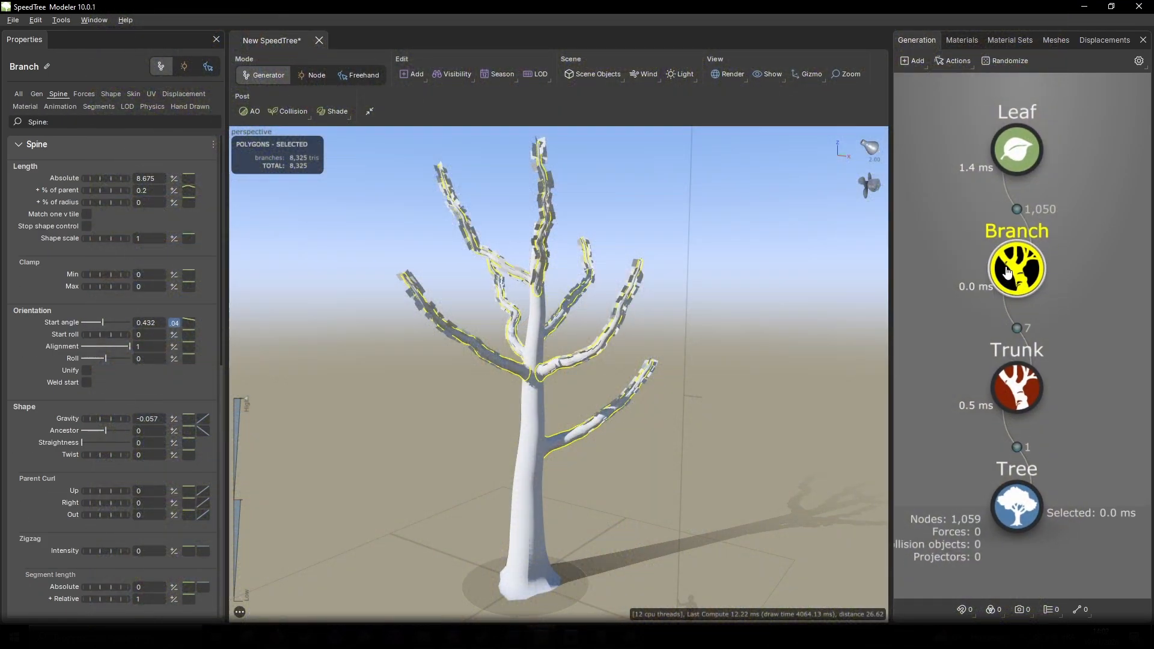
right_click(962, 234)
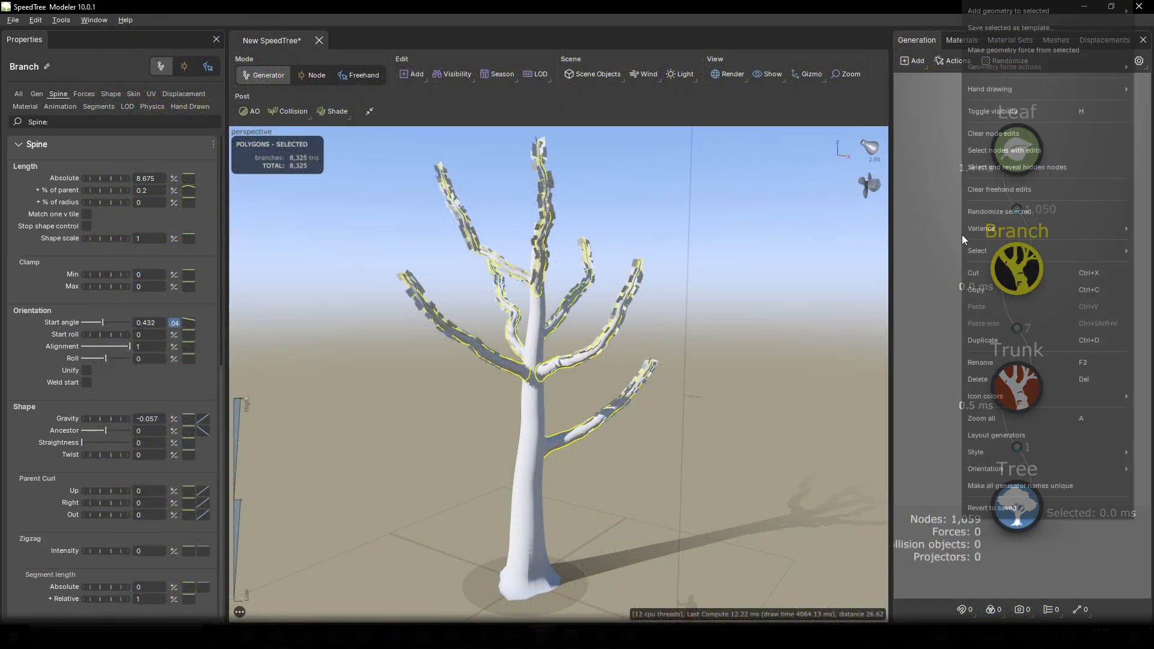
mouse_move(1008, 11)
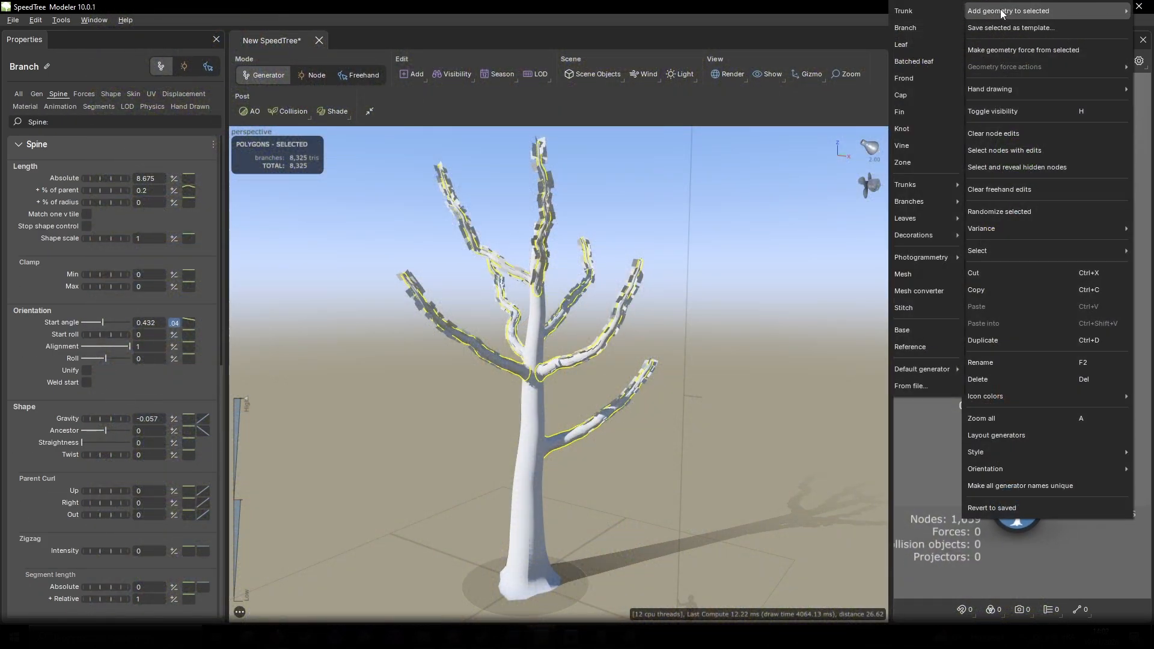
click(909, 29)
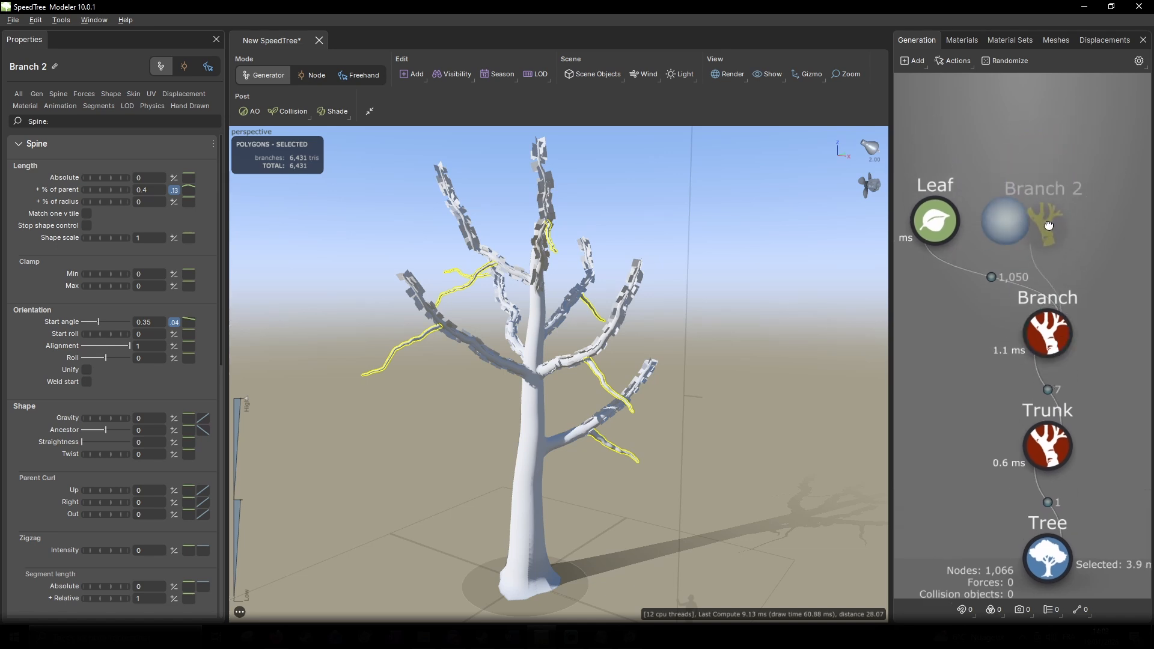
click(1062, 363)
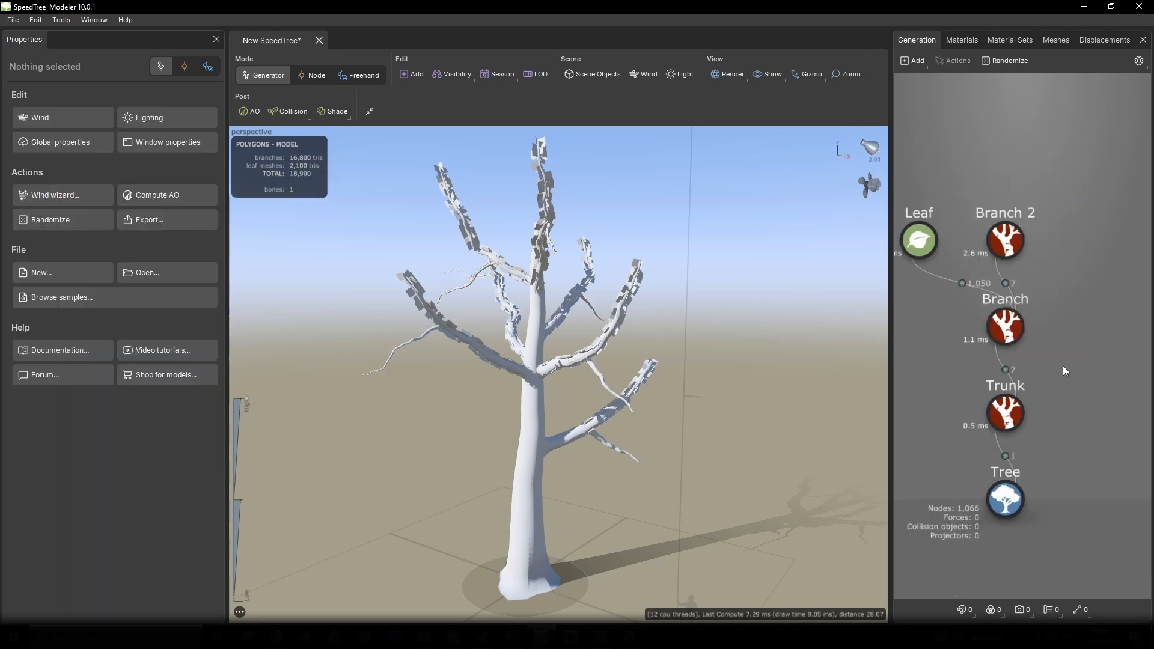
Step: Duplicate the first Branch generator and attach the copy to Branch 2 as a third branch level
click(992, 340)
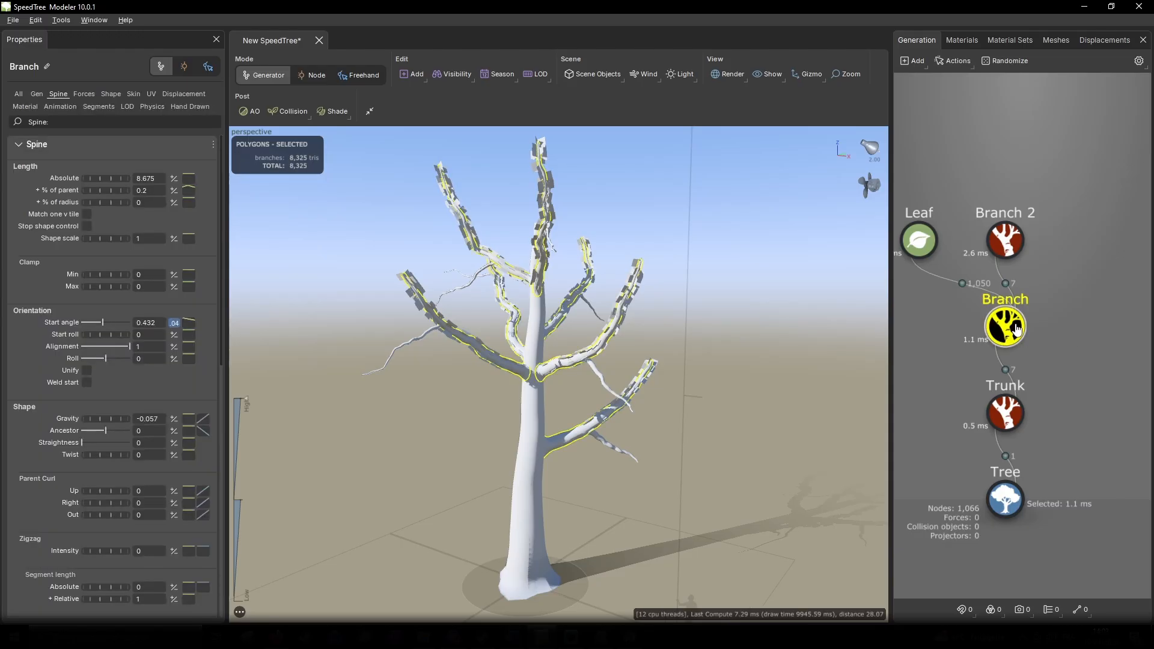
key(ctrl+d)
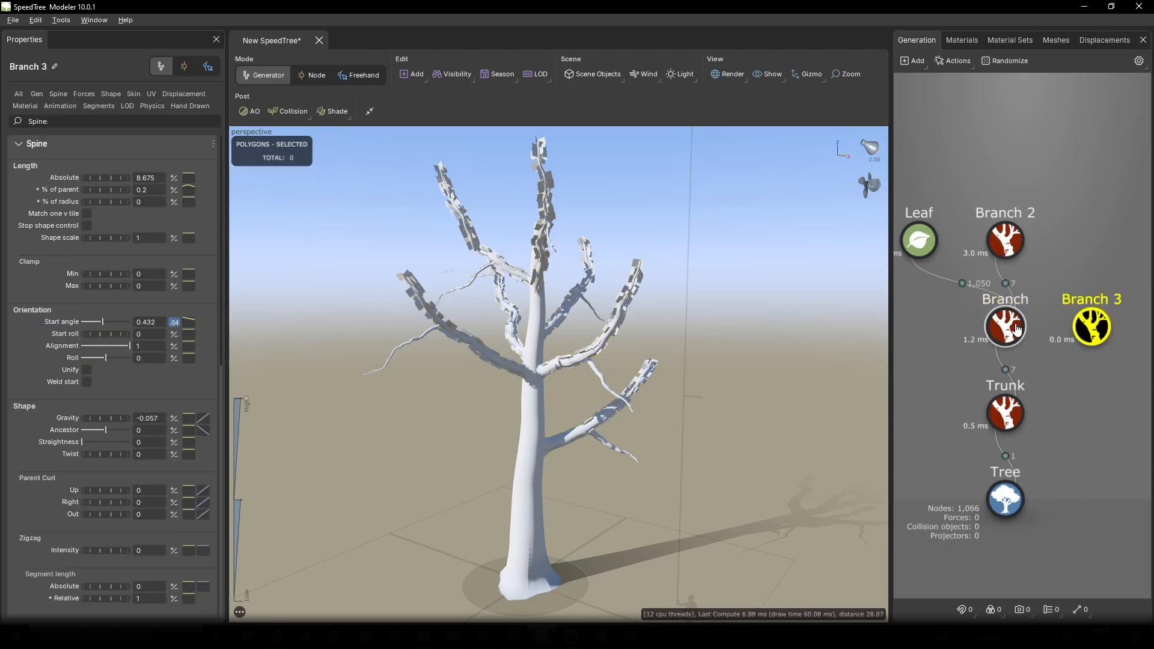
right_click(1082, 328)
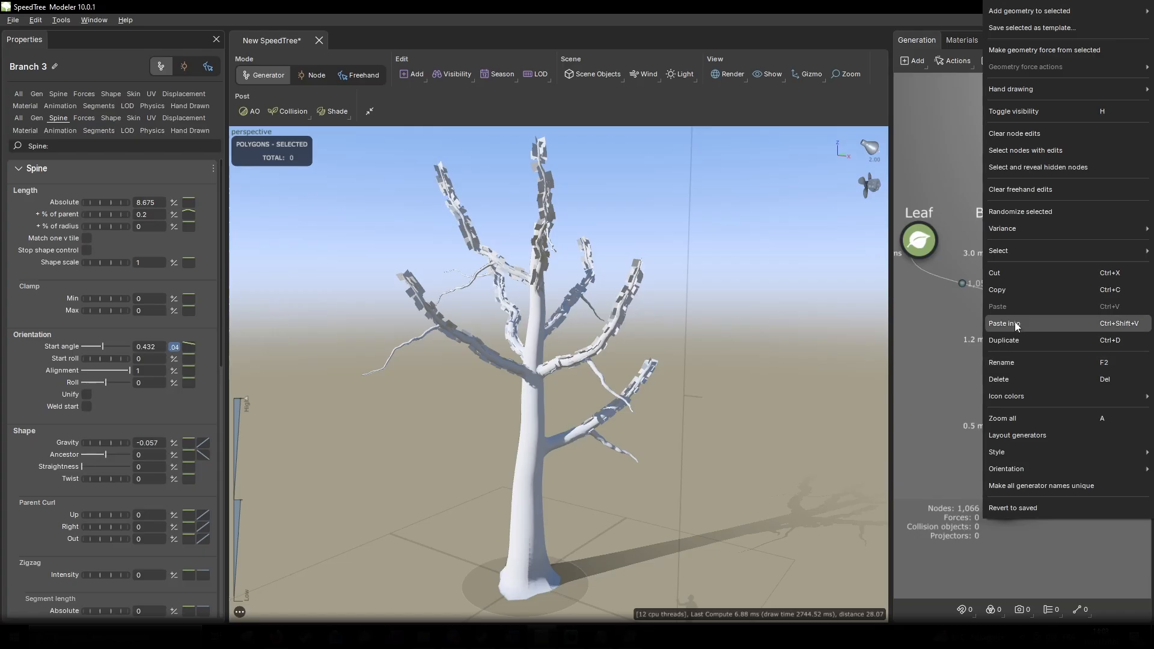
click(904, 334)
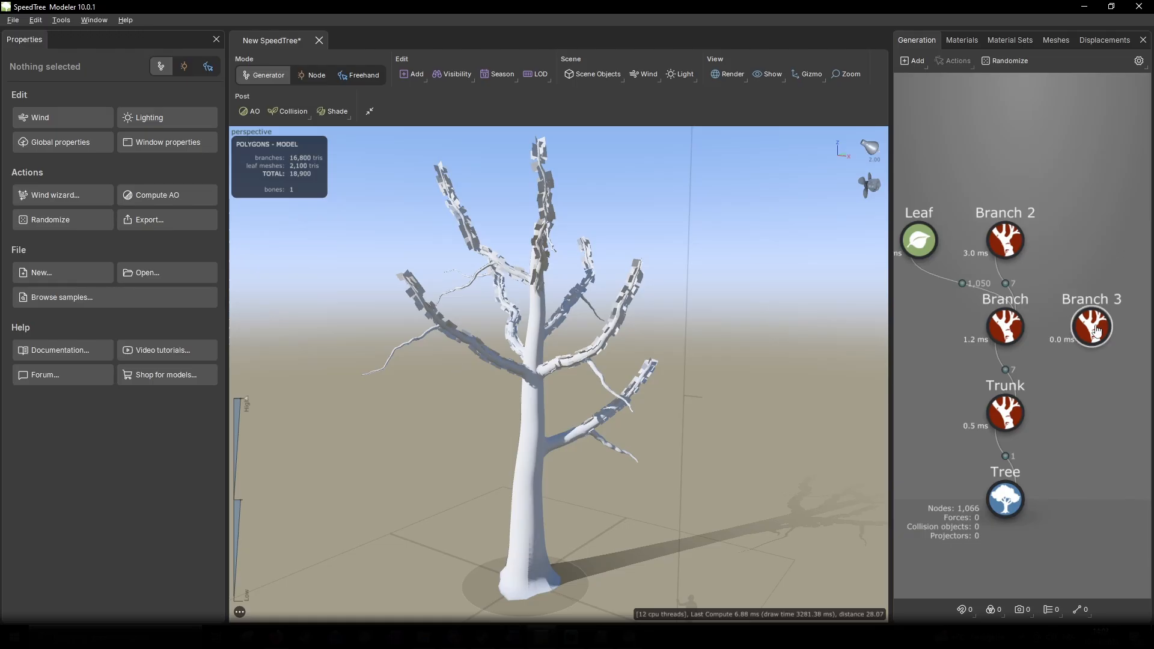
drag(1089, 329, 1005, 240)
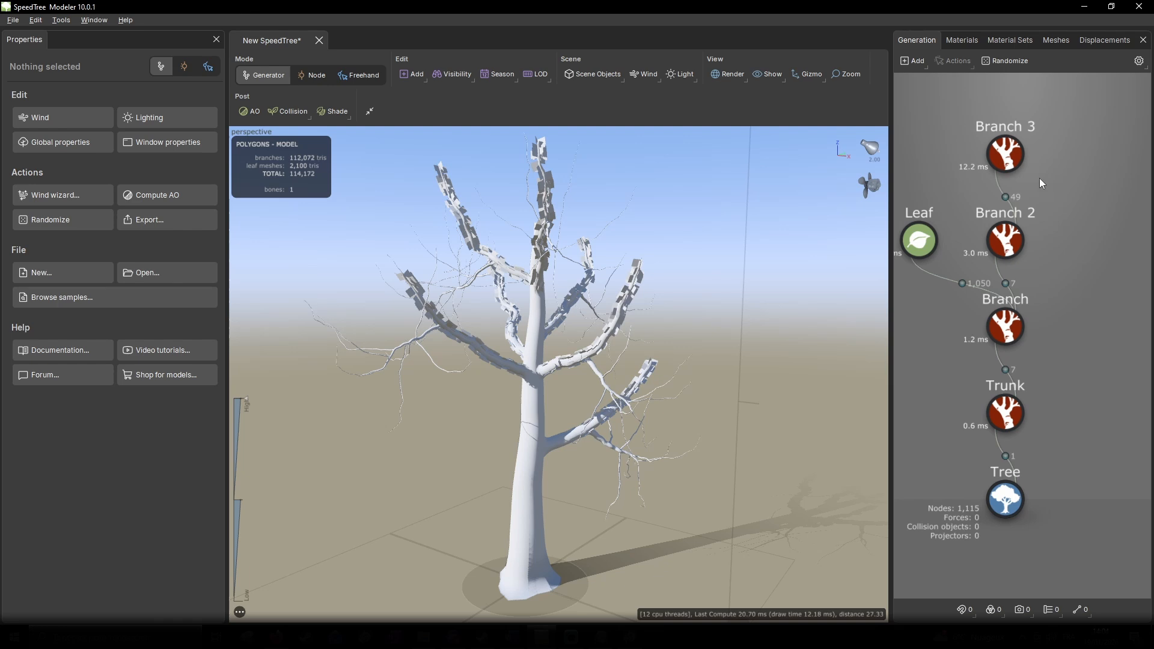
Step: Examine the branch levels by selecting Branch and Branch 3 and viewing the tree from several sides
drag(1007, 153, 1013, 152)
drag(1010, 241, 1011, 238)
click(1008, 321)
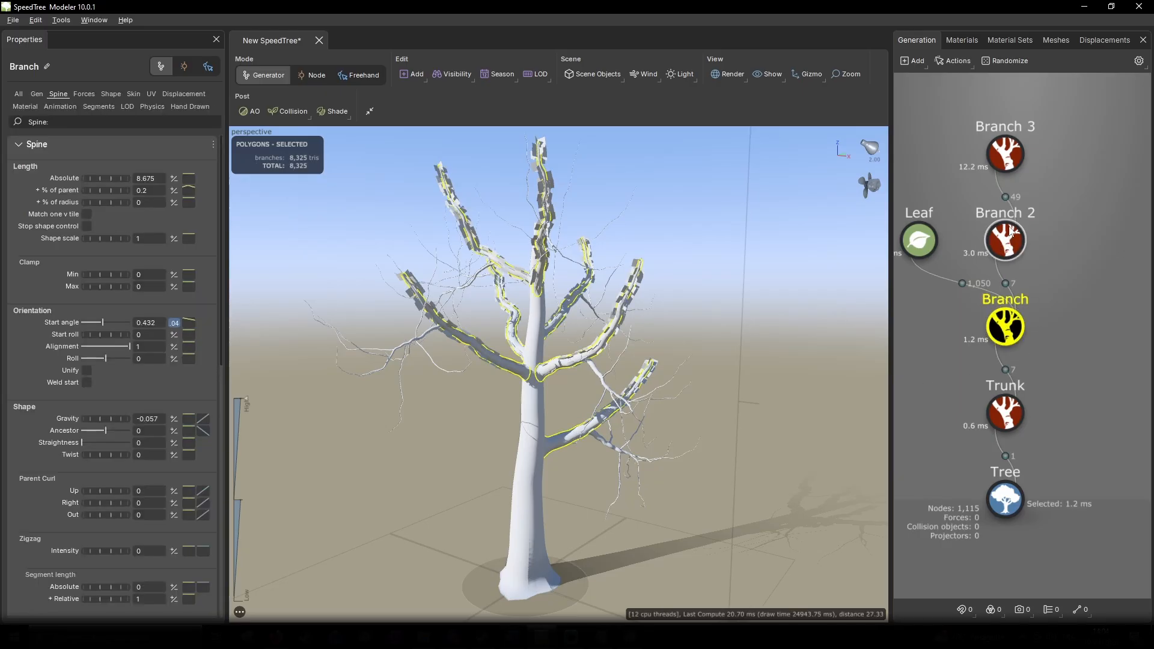
click(1012, 154)
drag(298, 286, 386, 374)
click(474, 398)
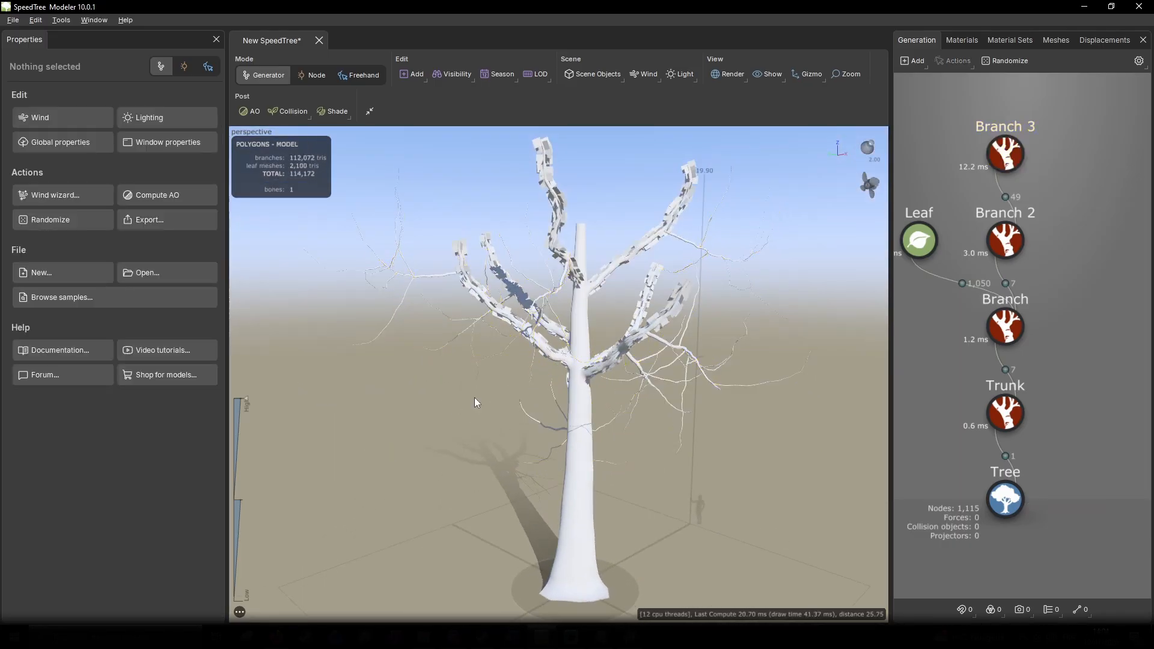
drag(474, 398, 776, 355)
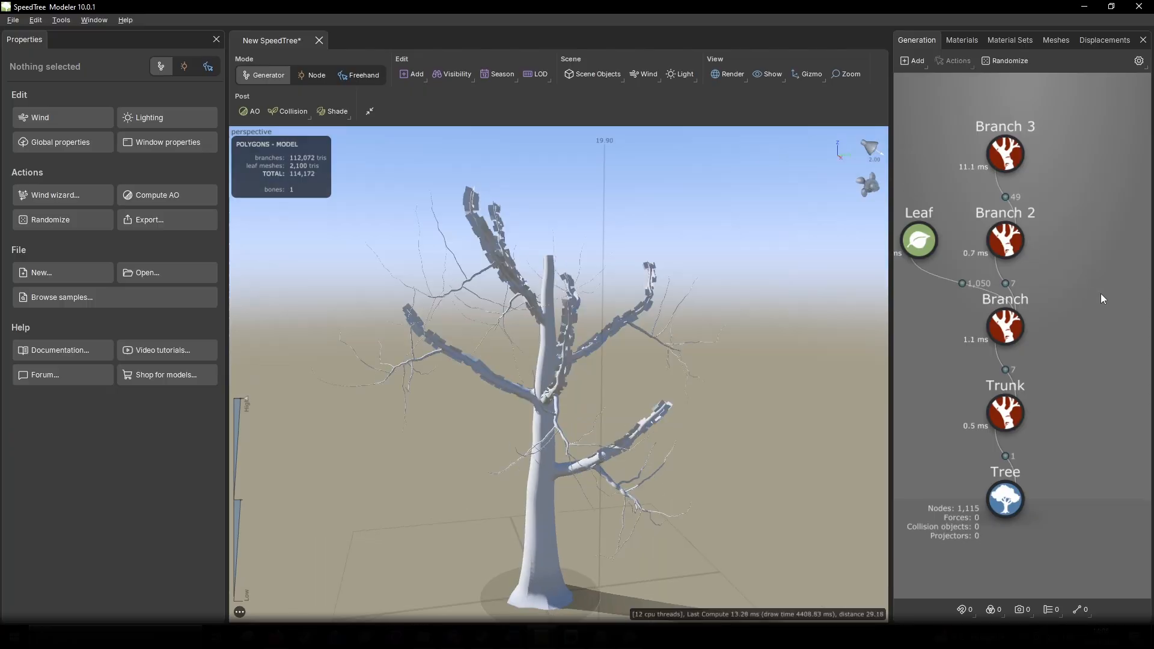
Step: Set the Branch 2 generator's number to 3 and check how Branch 3's twigs fill the crown
click(1011, 243)
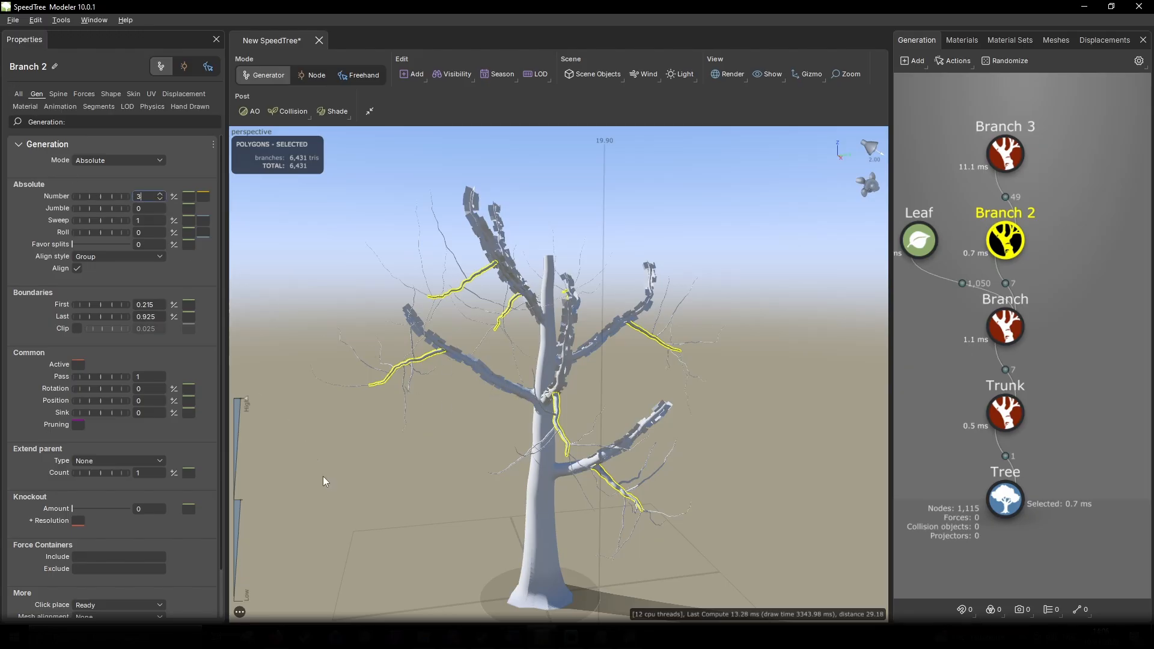
key(Return)
drag(301, 385, 386, 387)
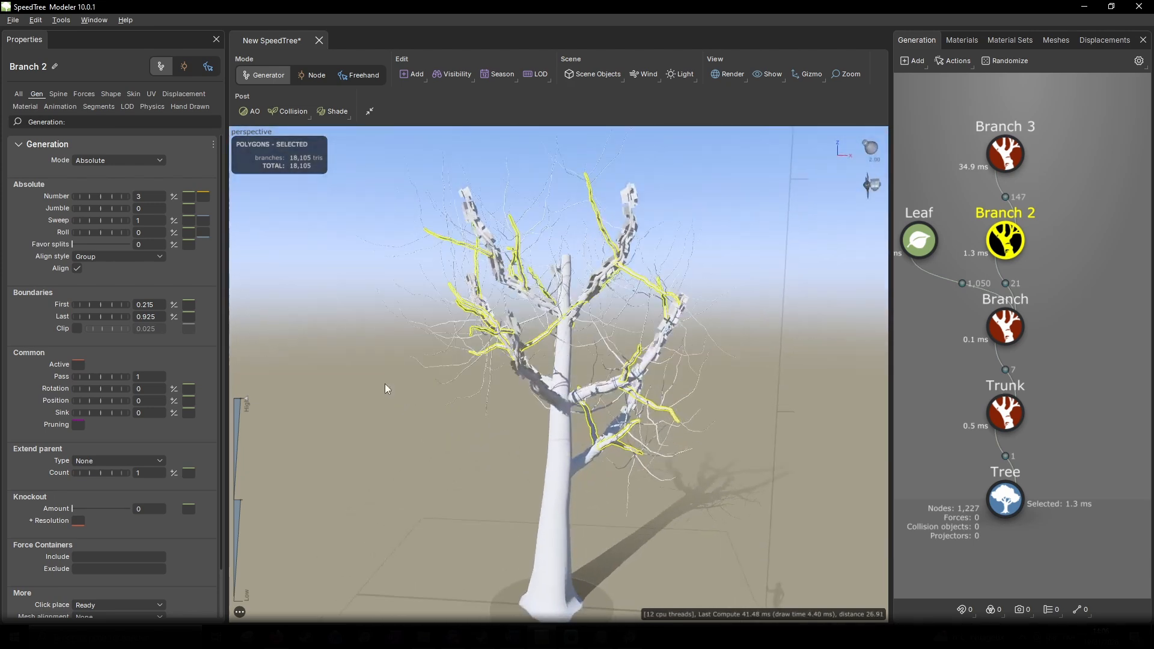
click(1021, 163)
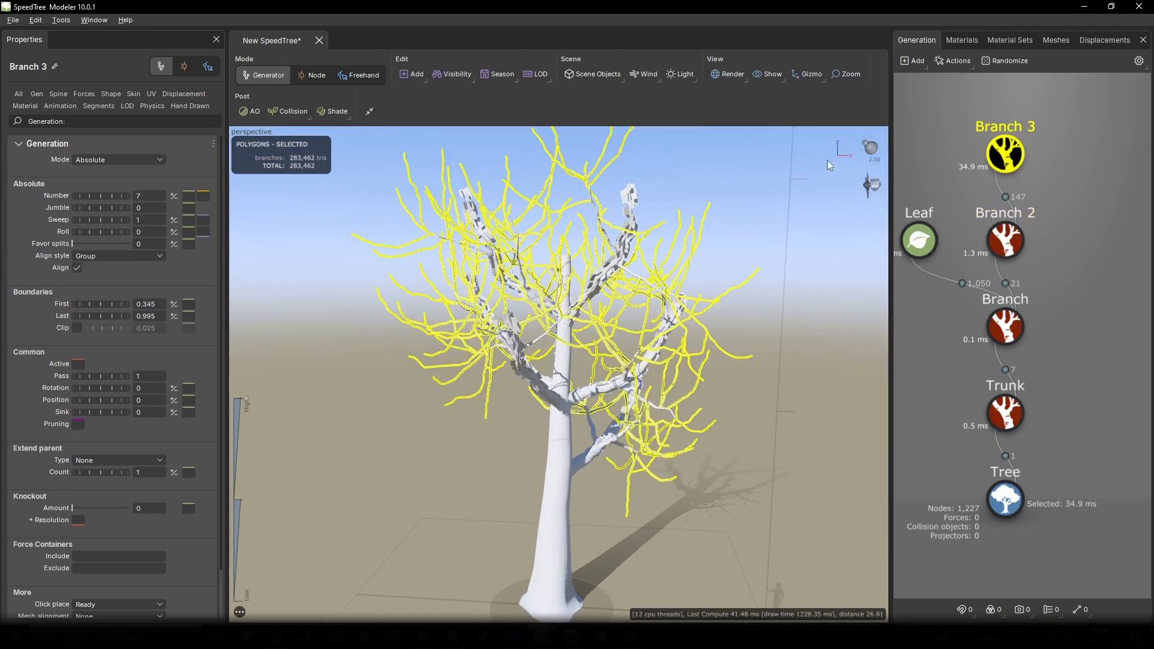
drag(404, 424, 507, 423)
click(388, 442)
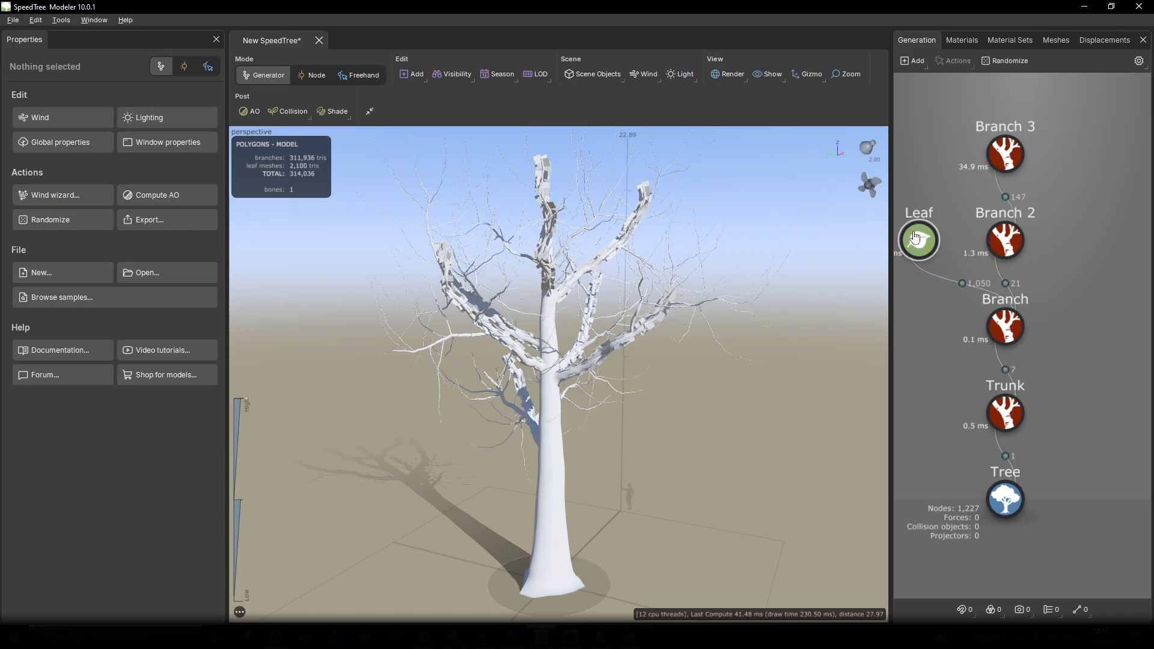
Step: Move the Leaf generator from the first Branch generator onto Branch 3 so the leaves grow on the finest twigs
drag(913, 244, 1030, 190)
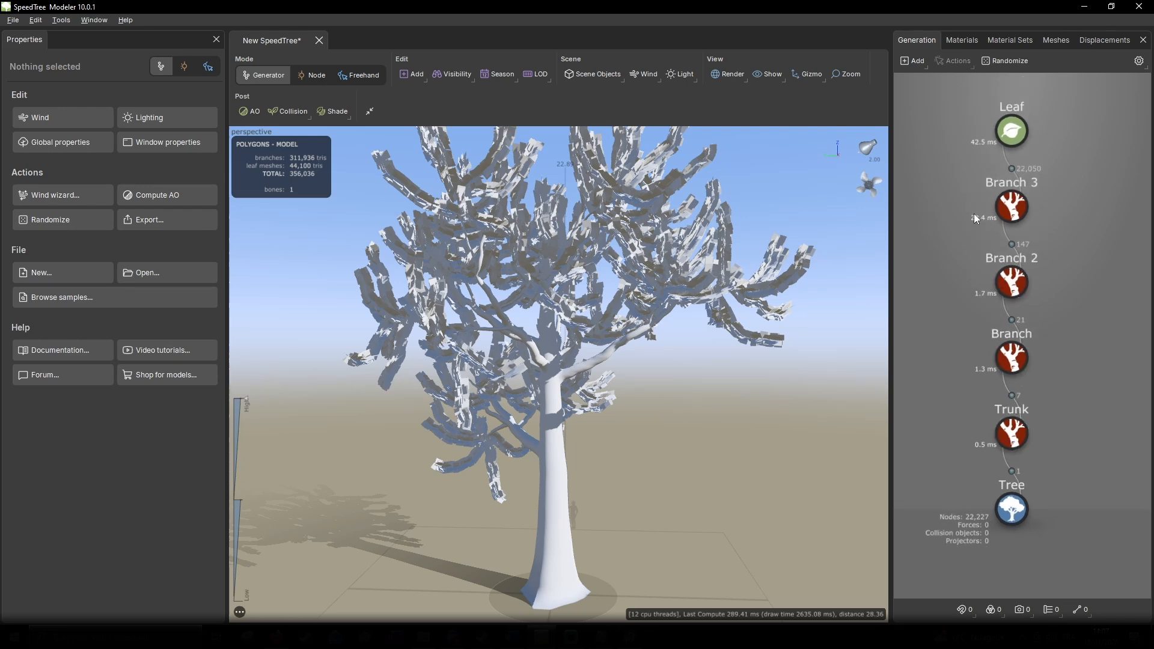
drag(448, 468, 333, 342)
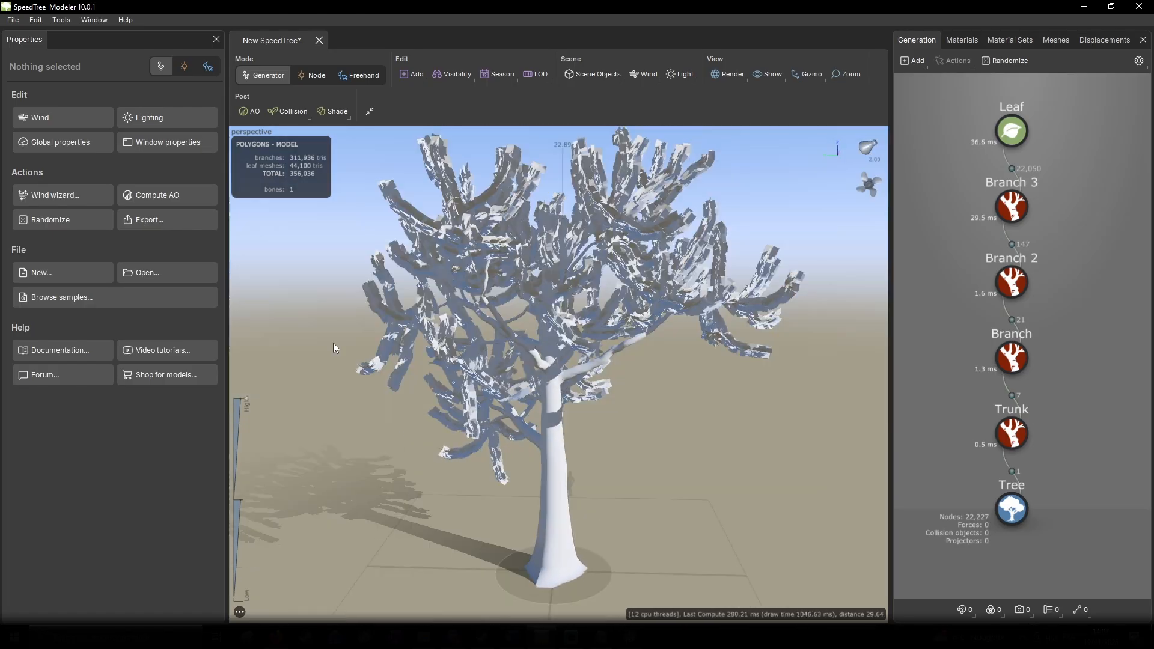